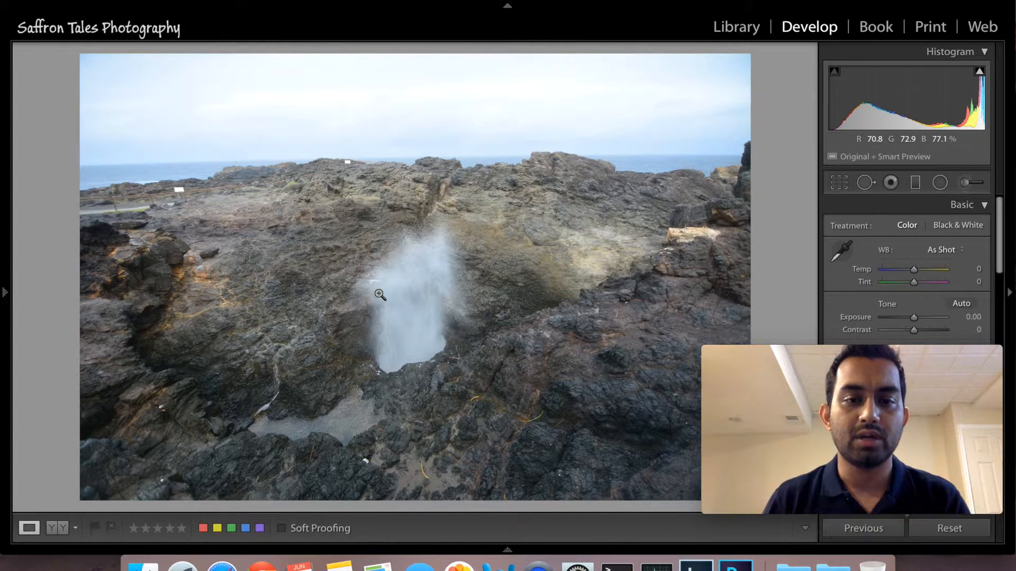
Go to the coastal cliff photo and adjust its white balance to Temp +12 and Tint +17
{"action": "key", "text": "Right"}
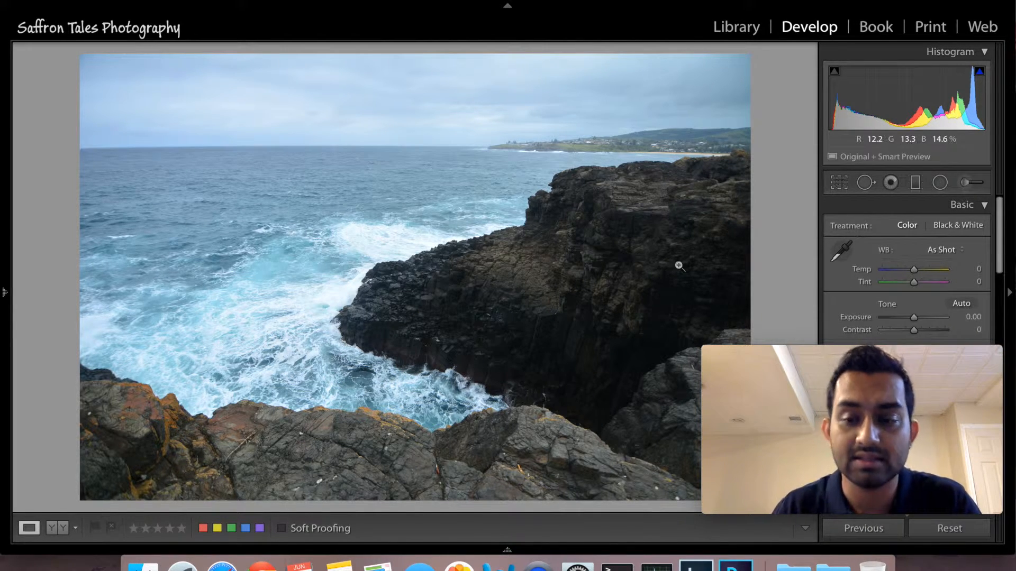
{"action": "left_click", "coordinate": [914, 271]}
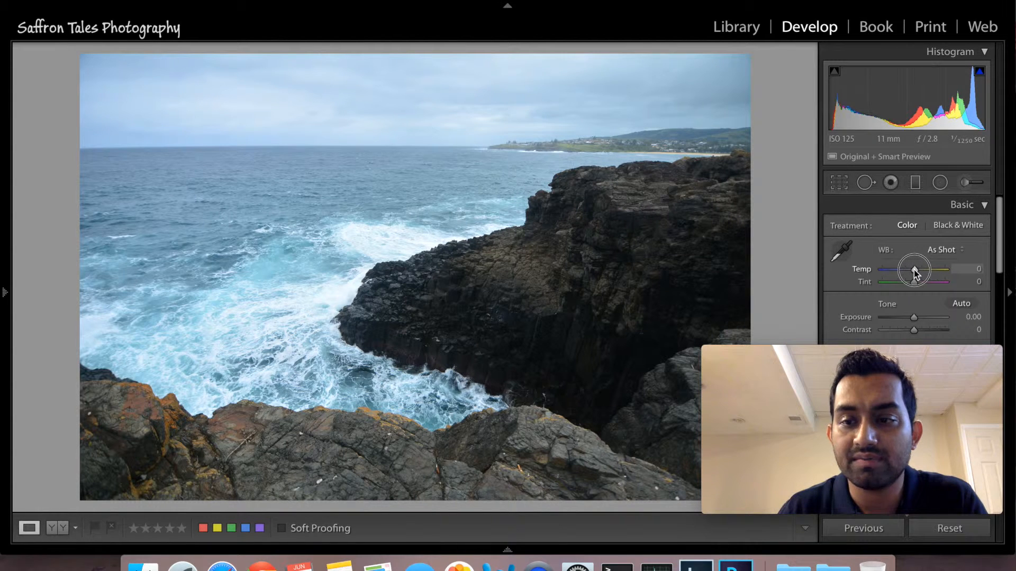
{"action": "left_click_drag", "start_coordinate": [919, 270], "coordinate": [916, 271]}
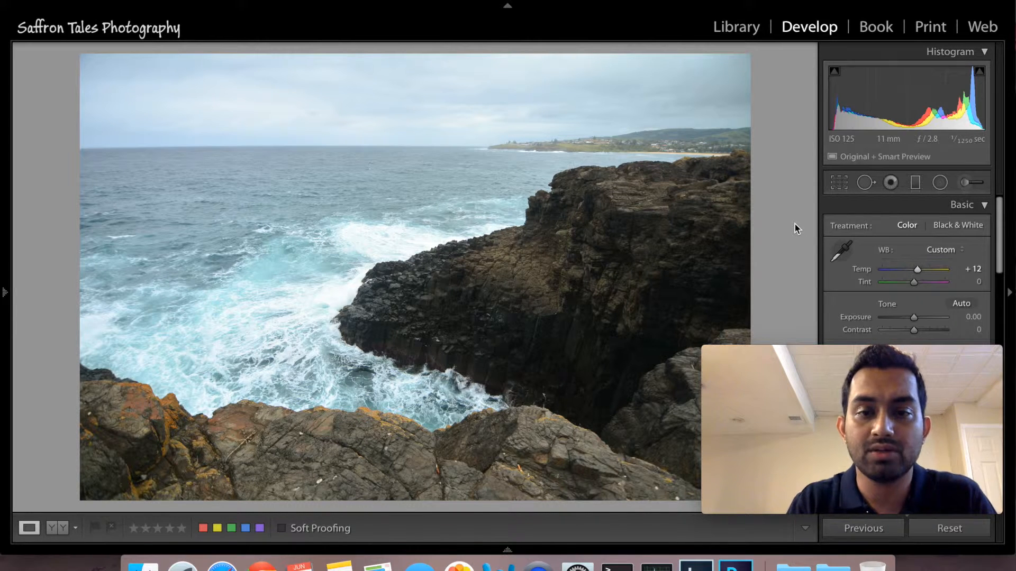
{"action": "key", "text": "backslash"}
{"action": "key", "text": "backslash"}
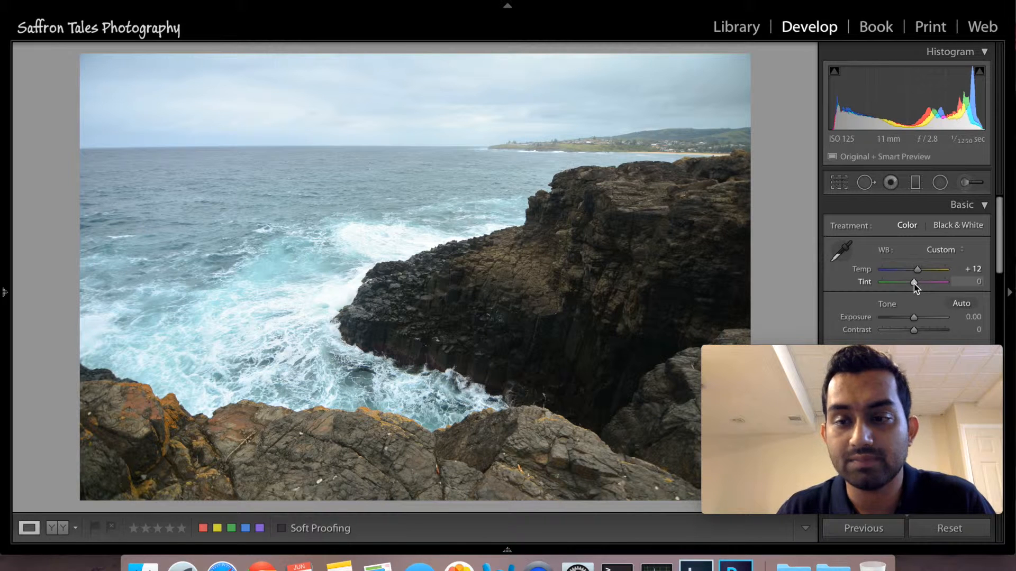
{"action": "left_click_drag", "start_coordinate": [915, 285], "coordinate": [919, 284]}
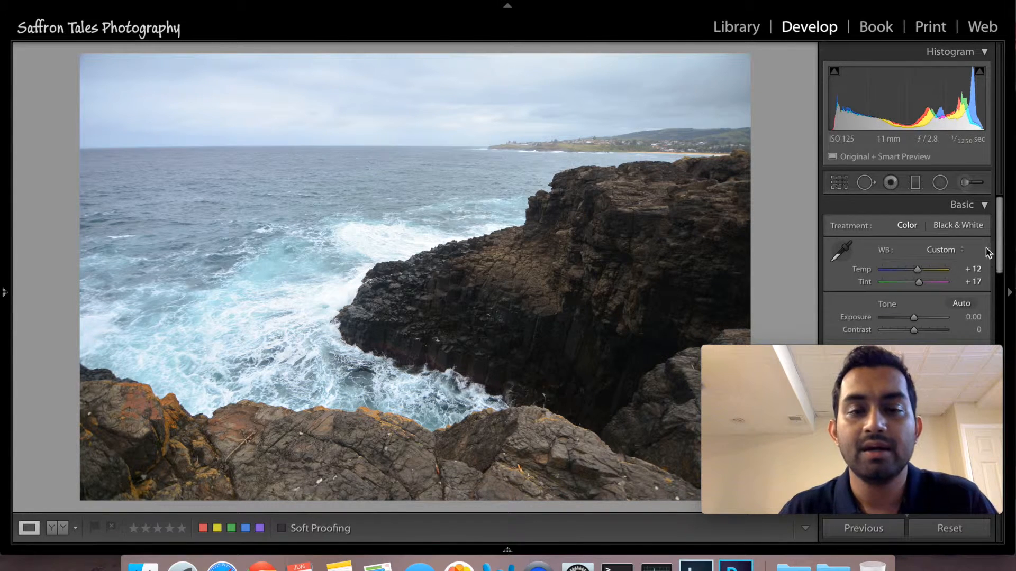
Move the Movie Recording window off the Basic adjustments so the tone settings are uncovered
{"action": "scroll", "coordinate": [995, 259], "scroll_direction": "down", "scroll_amount": 1}
{"action": "left_click_drag", "start_coordinate": [925, 377], "coordinate": [247, 367]}
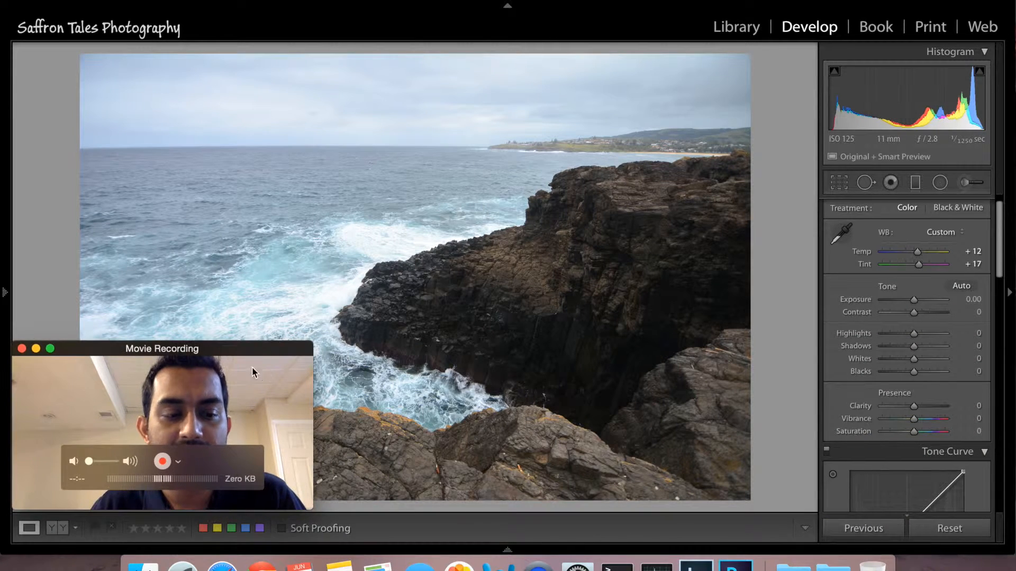
{"action": "left_click", "coordinate": [1000, 270]}
{"action": "left_click_drag", "start_coordinate": [1000, 270], "coordinate": [1001, 259]}
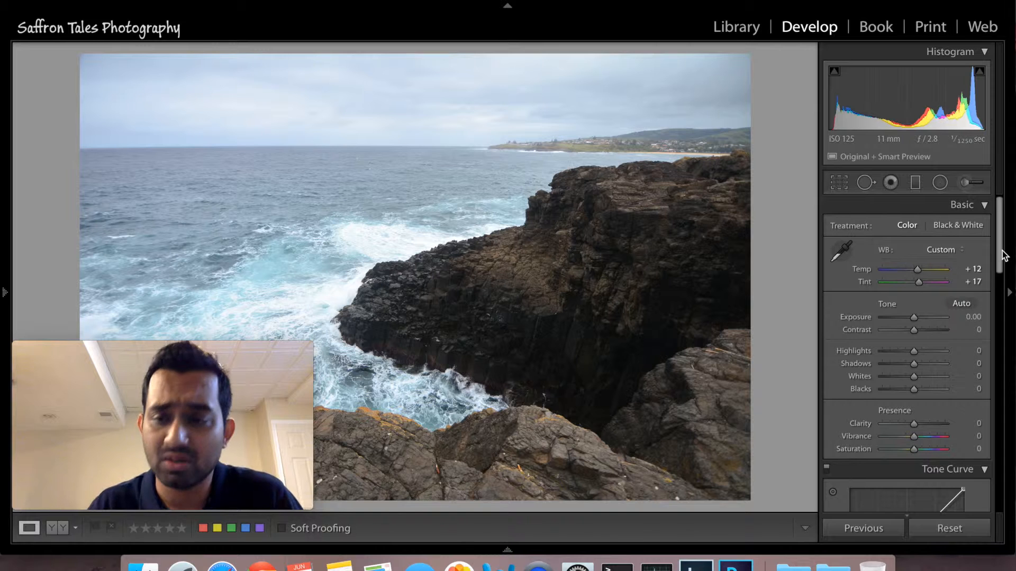
{"action": "left_click_drag", "start_coordinate": [1001, 256], "coordinate": [1000, 272]}
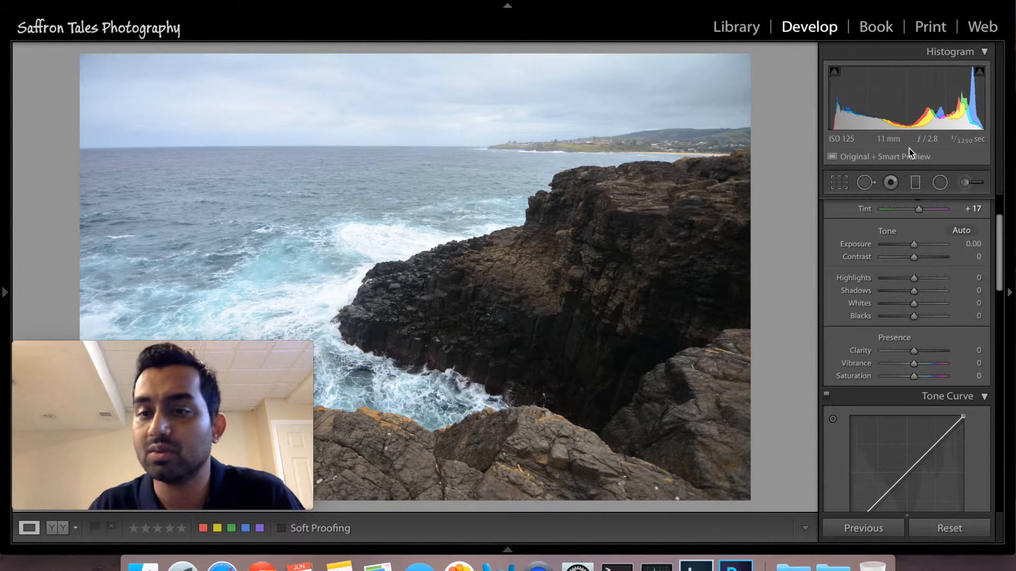
Try Exposure at +2.65 with the shadow and highlight clipping warnings on, and undo the exposure change
{"action": "left_click", "coordinate": [834, 72]}
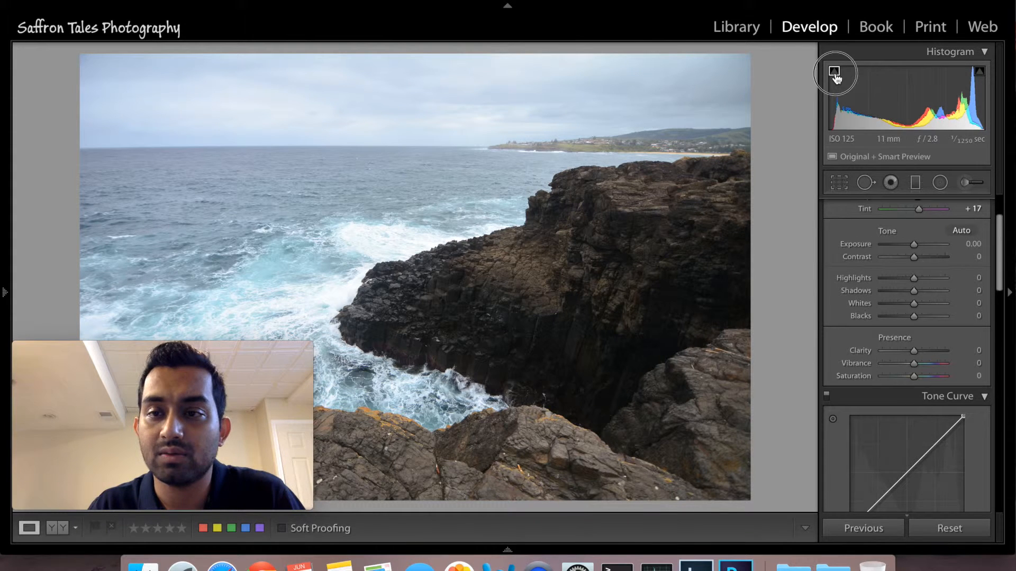
{"action": "left_click", "coordinate": [981, 73]}
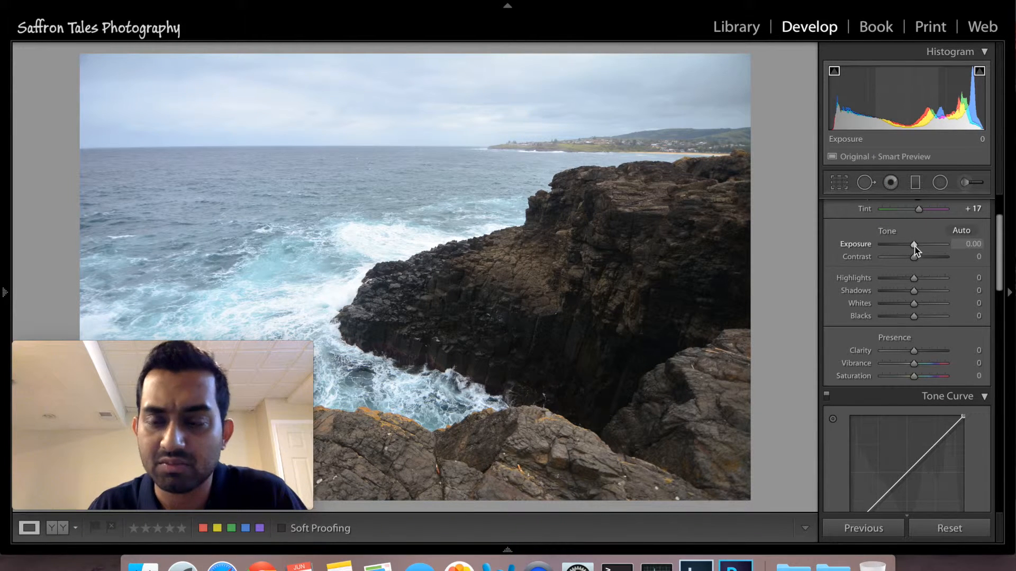
{"action": "left_click_drag", "start_coordinate": [914, 246], "coordinate": [928, 244]}
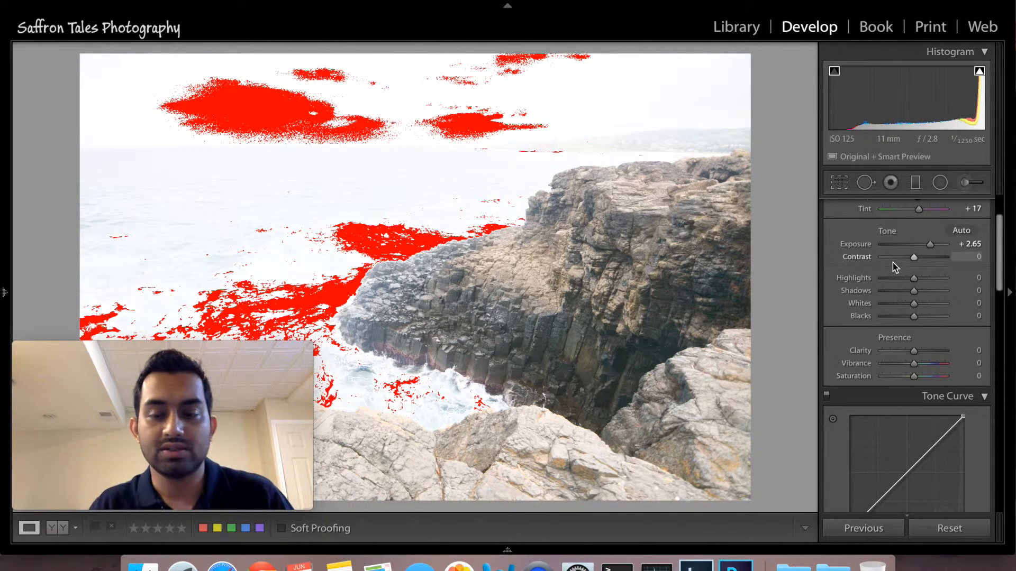
{"action": "key", "text": "super+z"}
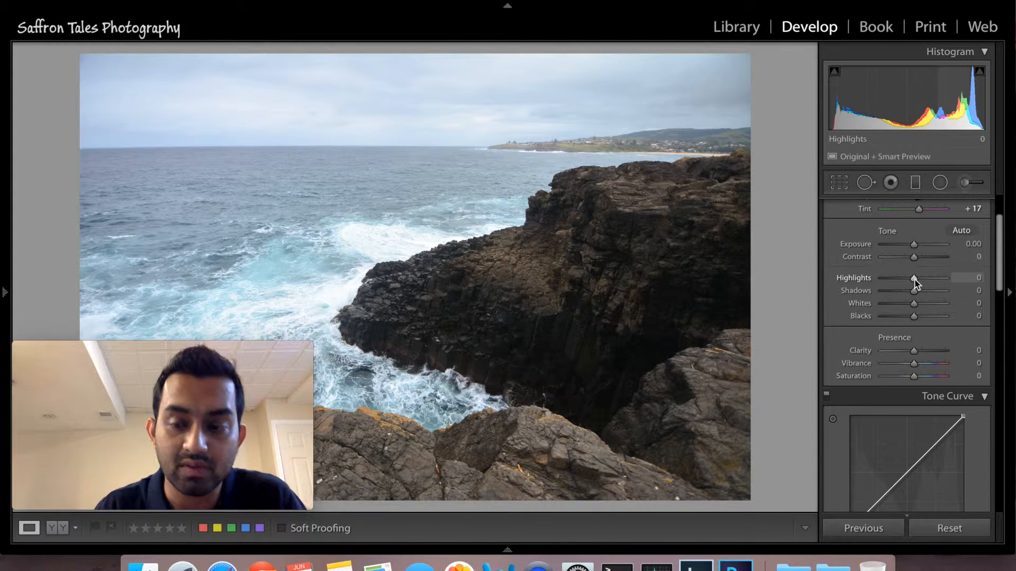
Test Highlights at both extremes, including +72, and settle on −100 for the sky and water
{"action": "left_click_drag", "start_coordinate": [914, 279], "coordinate": [882, 279]}
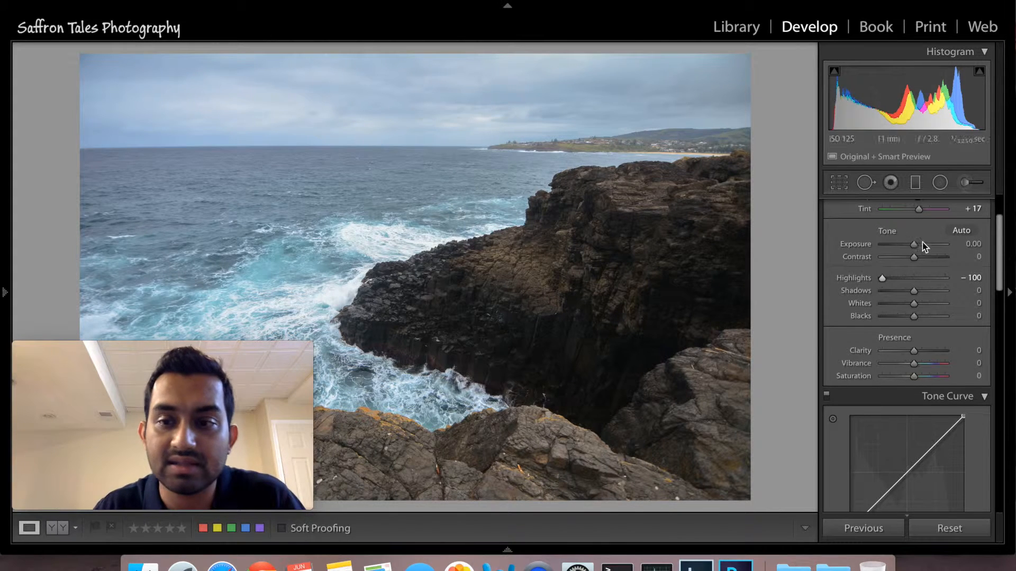
{"action": "left_click_drag", "start_coordinate": [900, 280], "coordinate": [911, 280]}
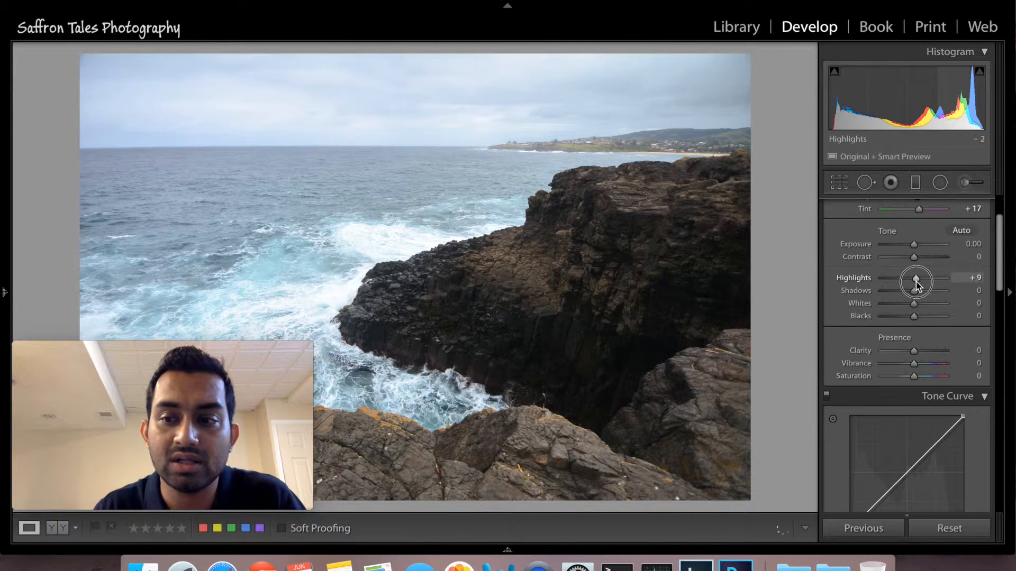
{"action": "left_click_drag", "start_coordinate": [922, 282], "coordinate": [934, 286]}
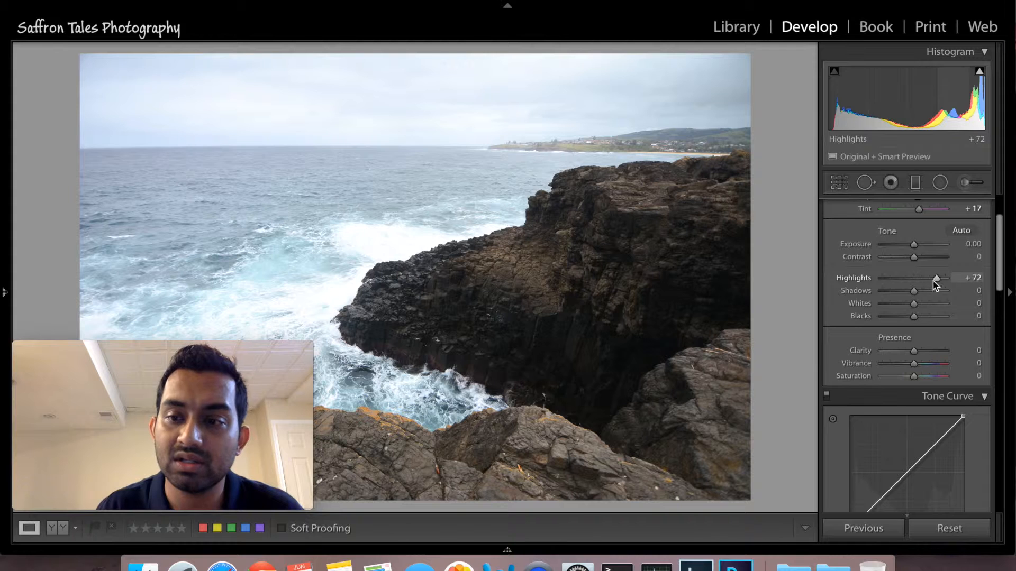
{"action": "left_click_drag", "start_coordinate": [913, 281], "coordinate": [872, 283]}
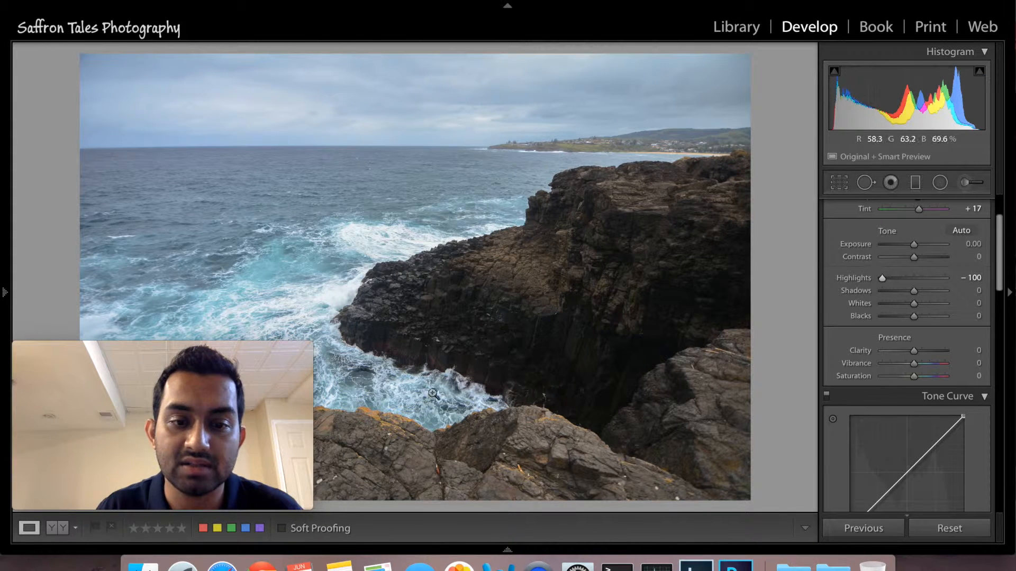
Raise Shadows to +100 to brighten the dark rocks and compare the photo with its unedited version
{"action": "left_click", "coordinate": [915, 293]}
{"action": "left_click_drag", "start_coordinate": [912, 290], "coordinate": [899, 291]}
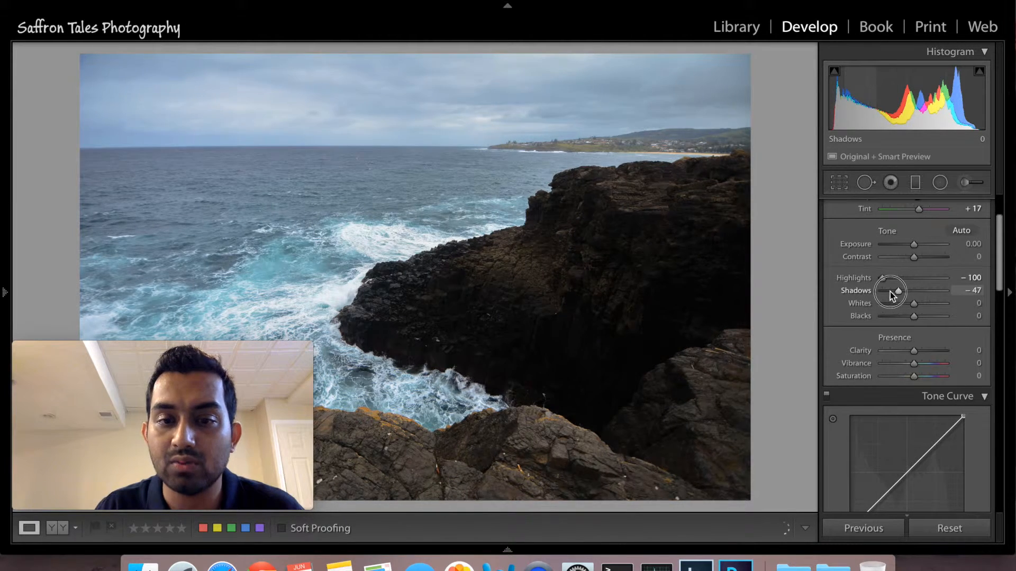
{"action": "left_click_drag", "start_coordinate": [885, 291], "coordinate": [950, 293]}
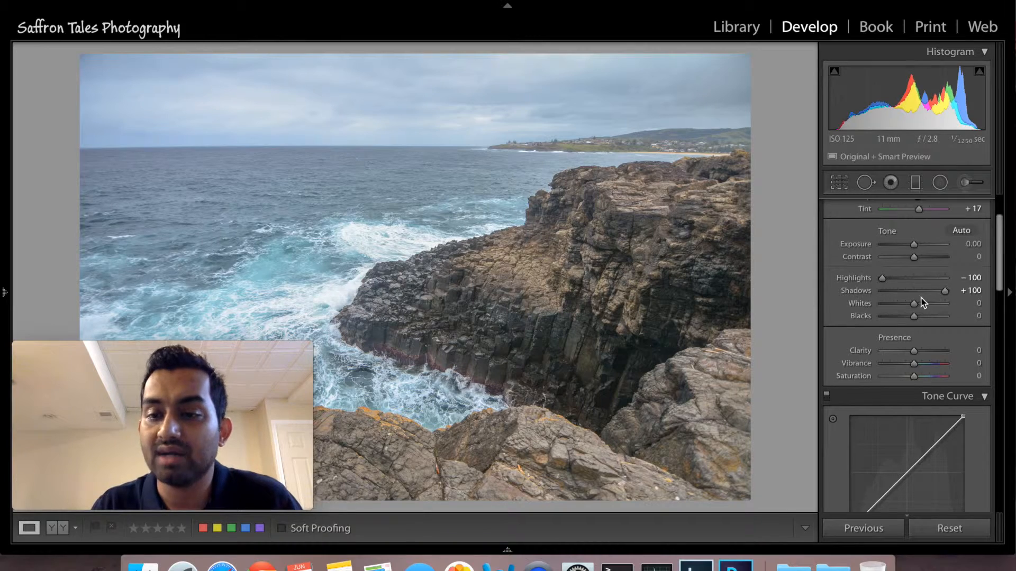
{"action": "left_click_drag", "start_coordinate": [283, 403], "coordinate": [973, 50]}
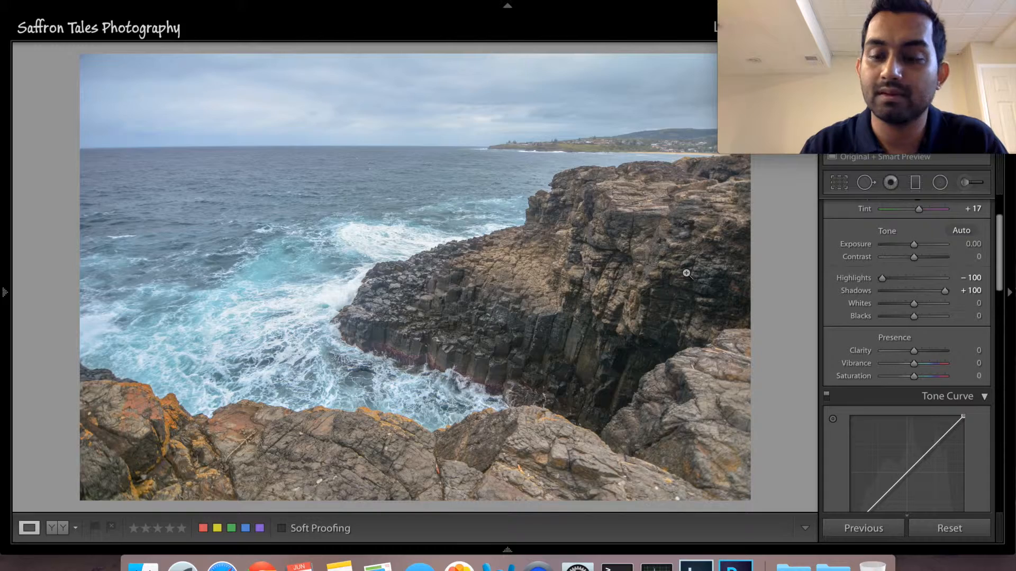
{"action": "key", "text": "backslash"}
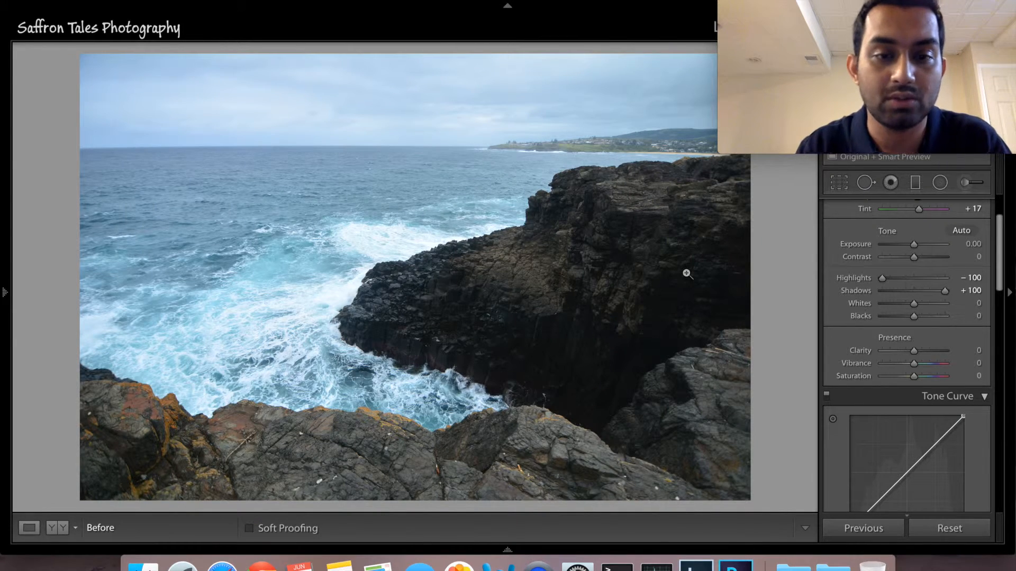
{"action": "key", "text": "backslash"}
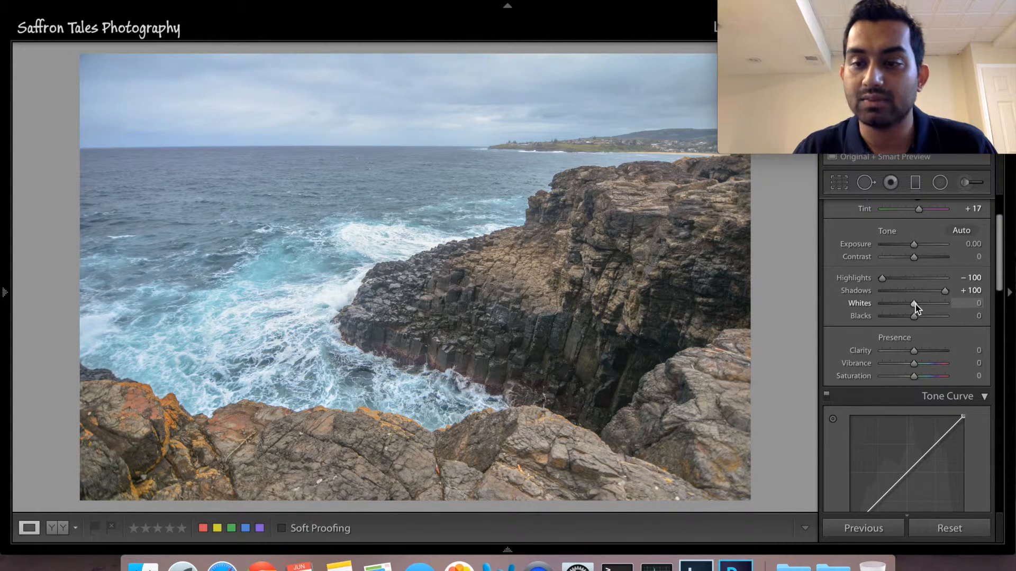
Set Whites to +36 with the help of the clipping preview, and set Blacks to −32
{"action": "left_click_drag", "start_coordinate": [914, 304], "coordinate": [931, 303]}
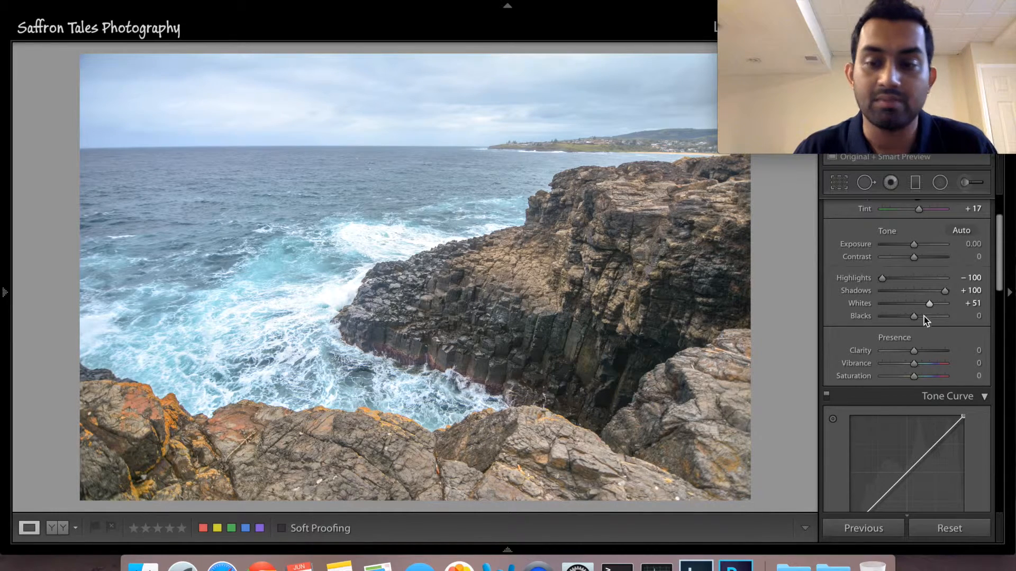
{"action": "left_click_drag", "start_coordinate": [915, 317], "coordinate": [894, 319]}
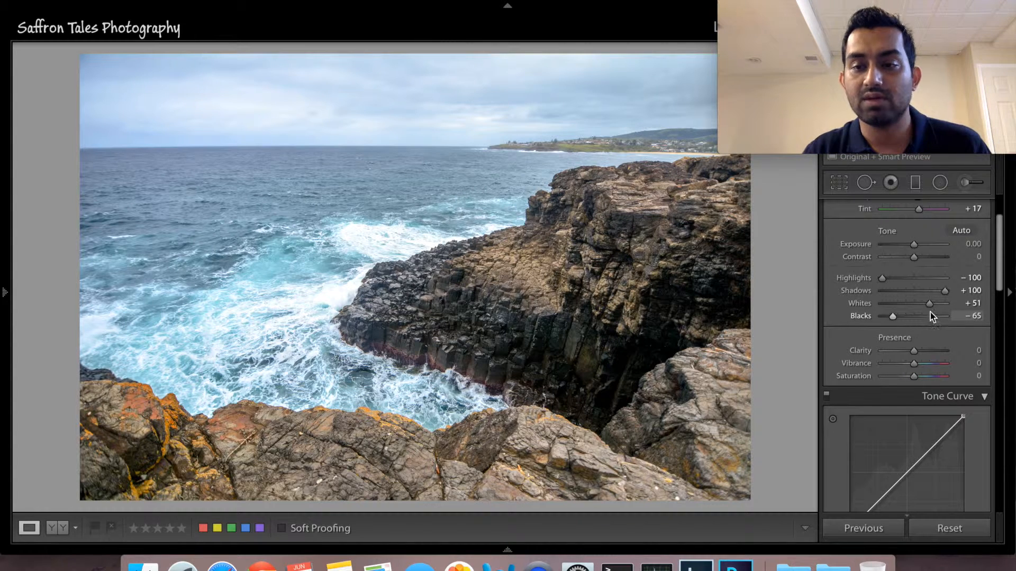
{"action": "key", "text": "alt"}
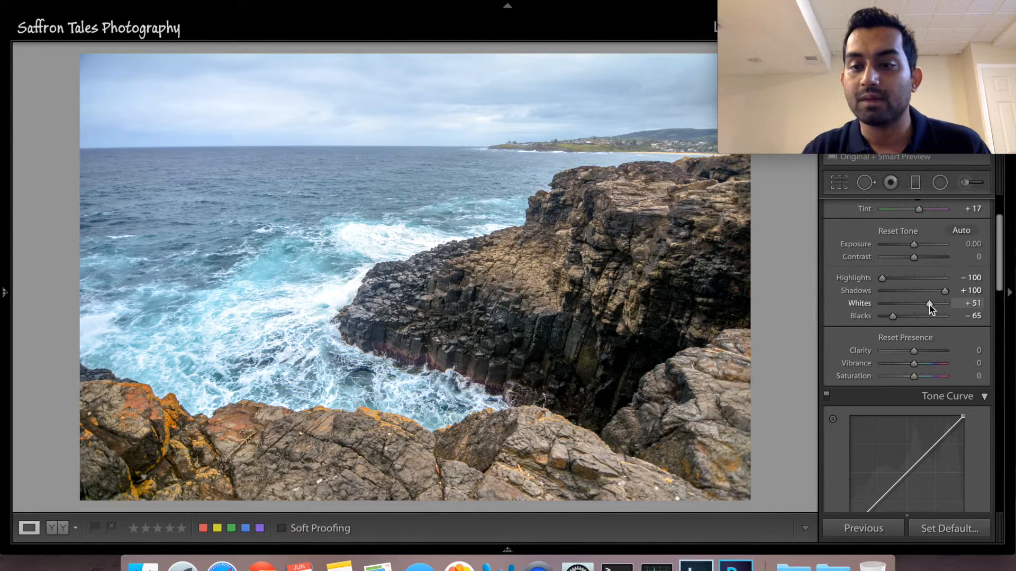
{"action": "left_click", "coordinate": [929, 304], "text": "alt"}
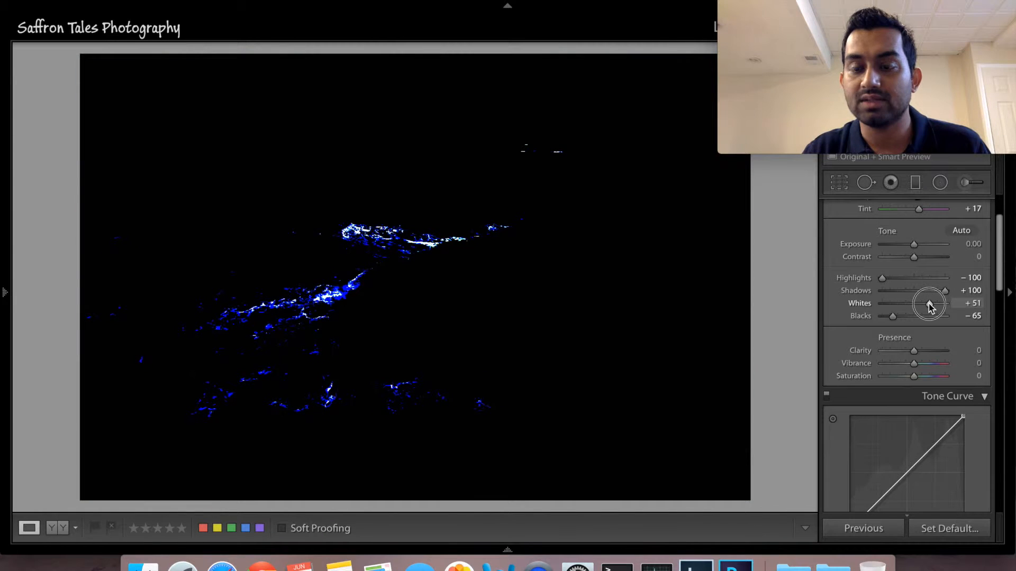
{"action": "left_click_drag", "start_coordinate": [928, 304], "coordinate": [926, 306]}
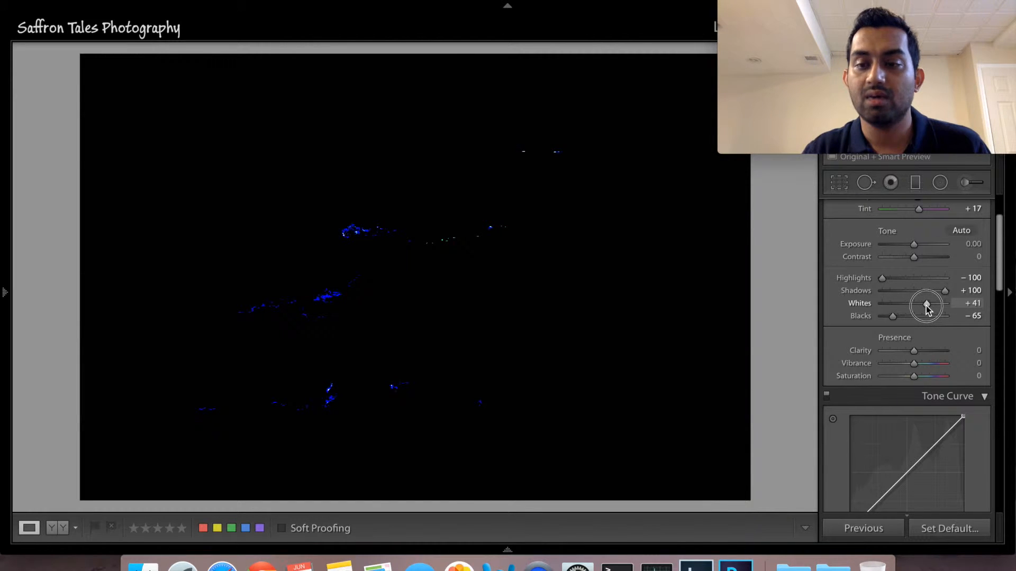
{"action": "left_click_drag", "start_coordinate": [926, 306], "coordinate": [923, 306]}
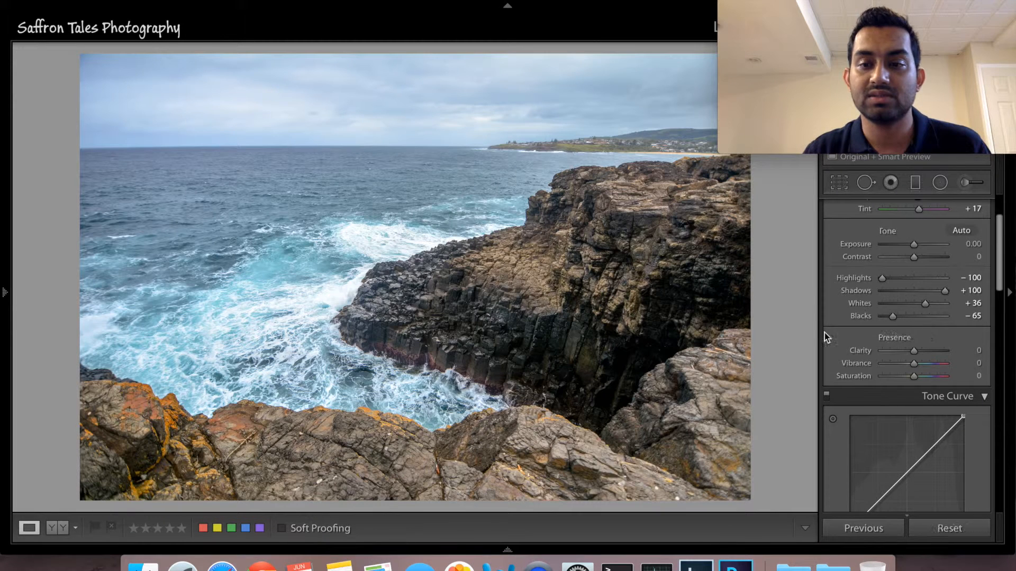
{"action": "left_click_drag", "start_coordinate": [894, 321], "coordinate": [903, 321]}
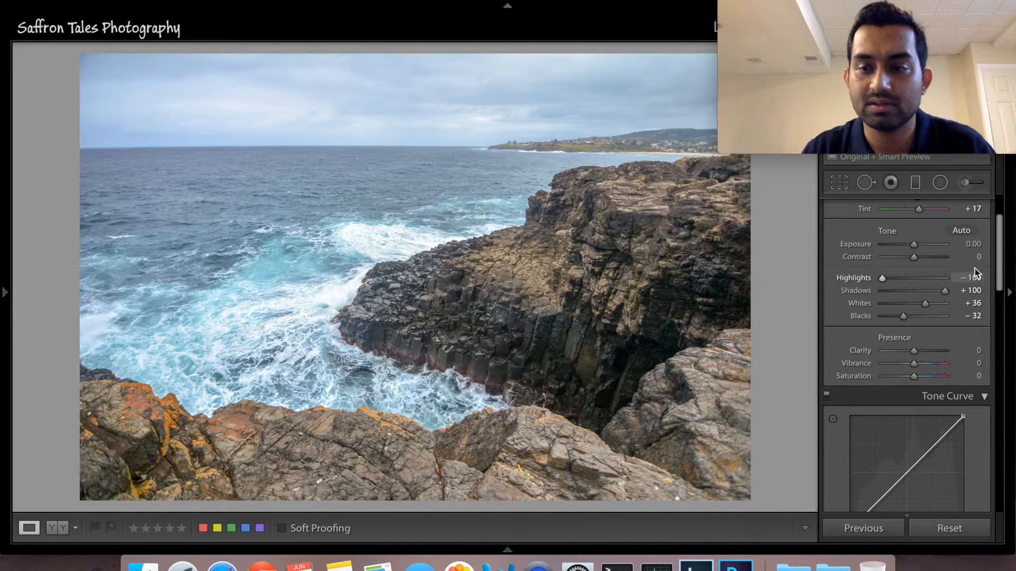
Try the Medium Contrast point curve on the photo's tone curve and settle on Strong Contrast
{"action": "left_click_drag", "start_coordinate": [999, 276], "coordinate": [1000, 321]}
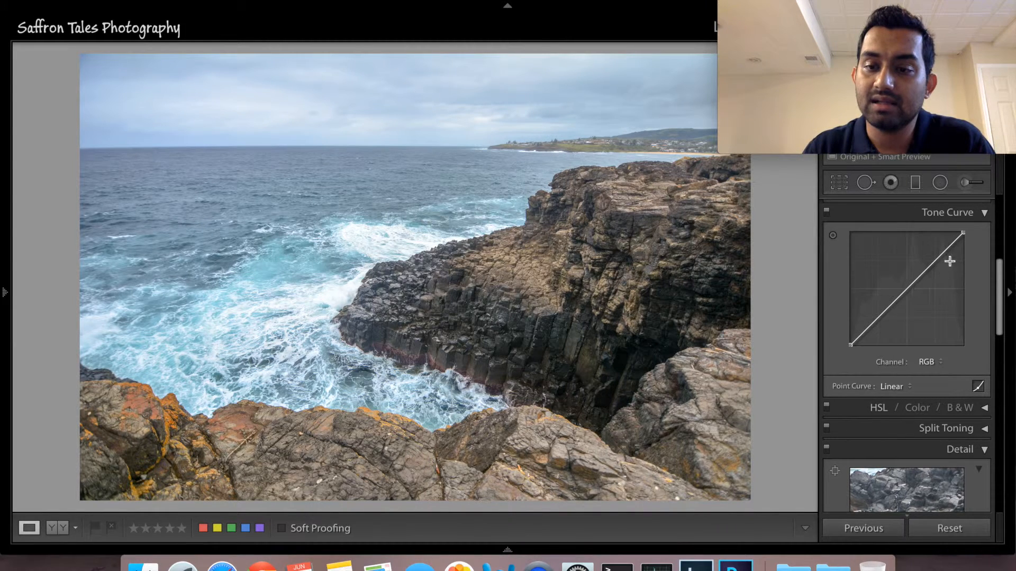
{"action": "left_click", "coordinate": [902, 389]}
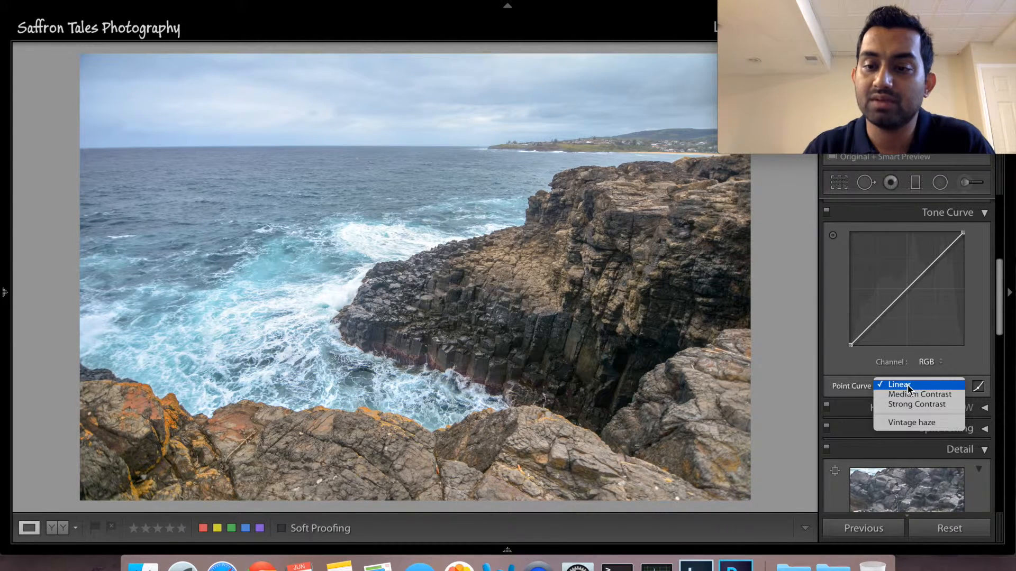
{"action": "left_click", "coordinate": [947, 397]}
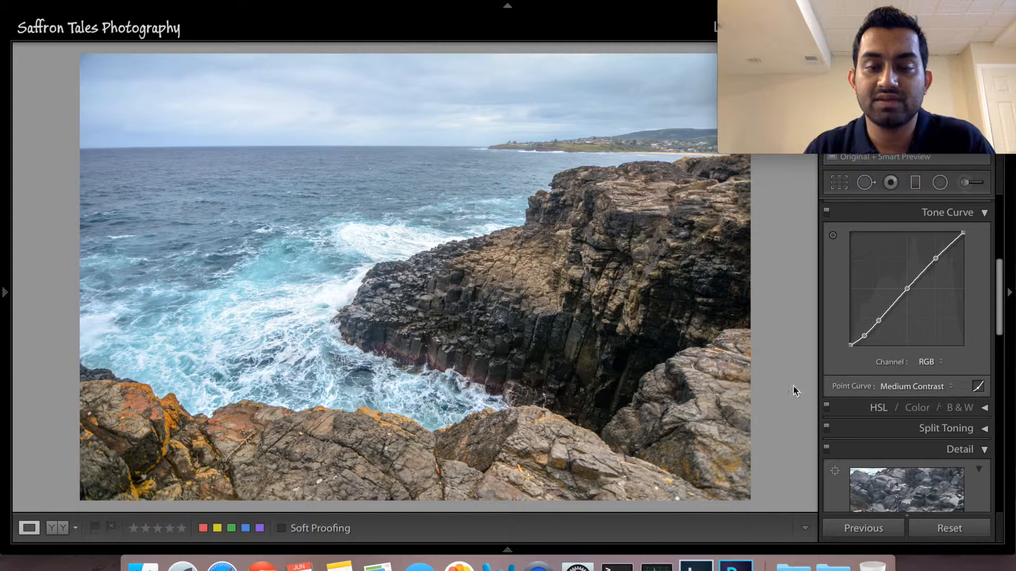
{"action": "left_click", "coordinate": [897, 387]}
{"action": "left_click", "coordinate": [906, 395]}
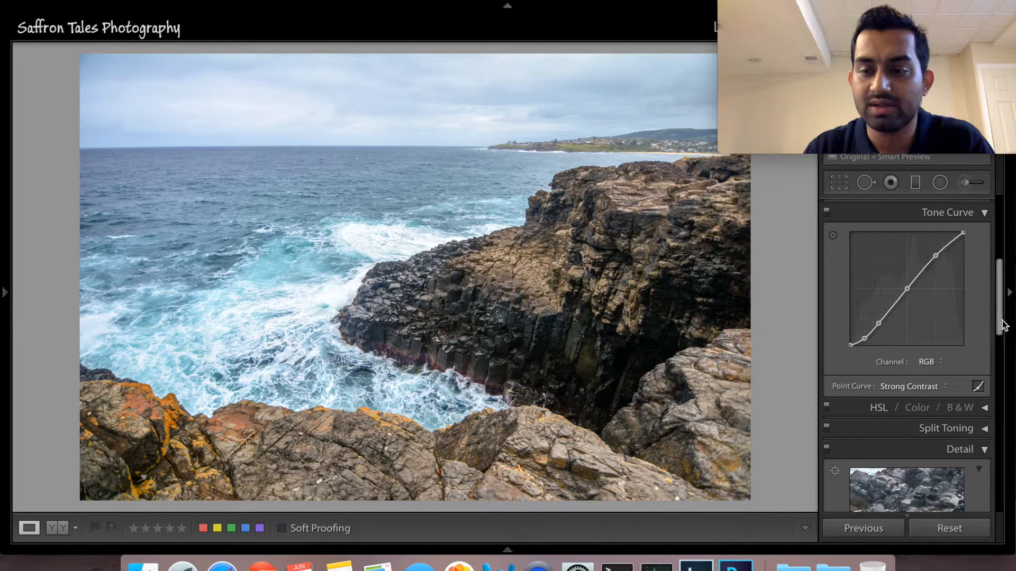
{"action": "left_click_drag", "start_coordinate": [1000, 323], "coordinate": [927, 341]}
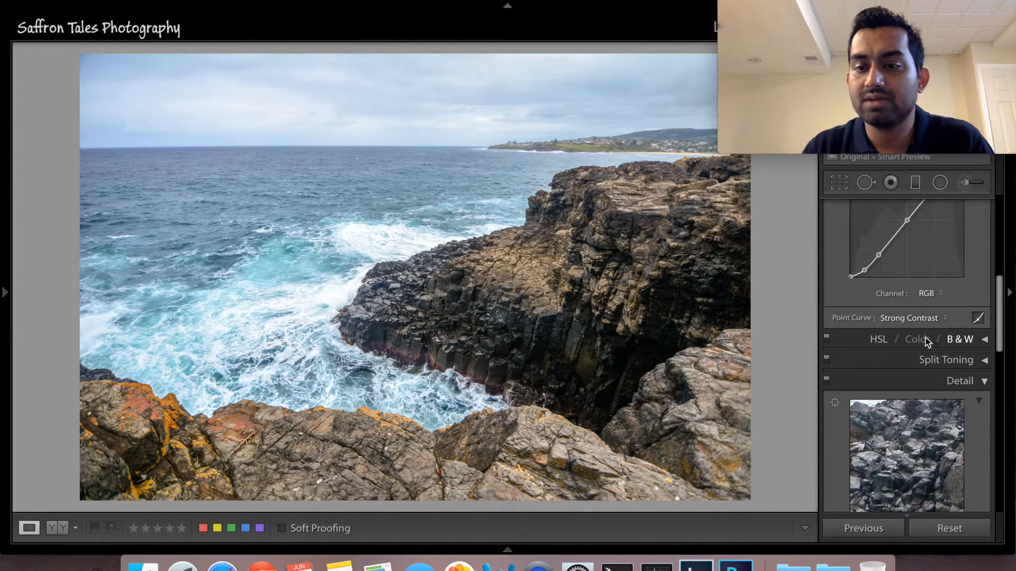
{"action": "left_click", "coordinate": [855, 338]}
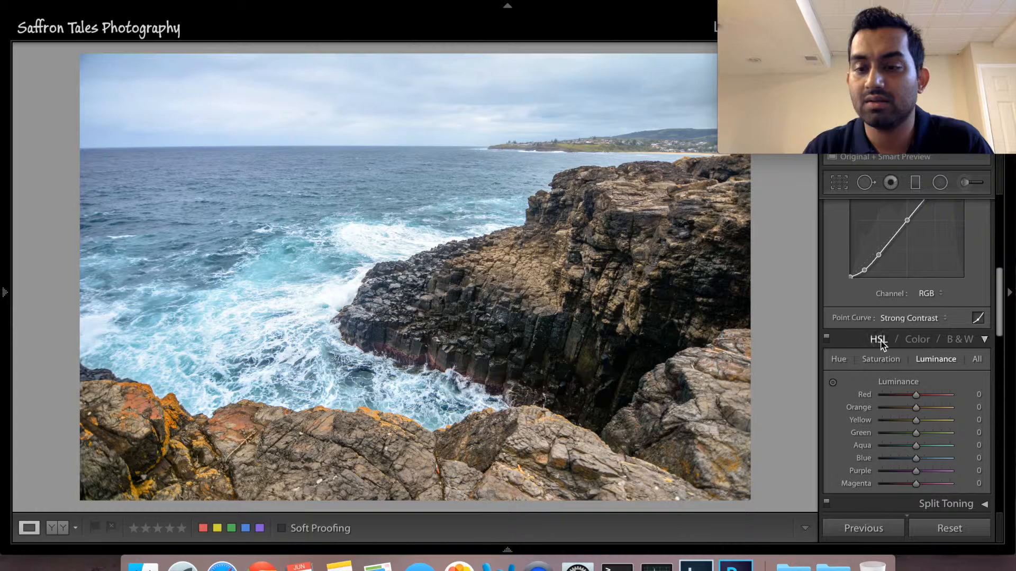
{"action": "left_click", "coordinate": [857, 338]}
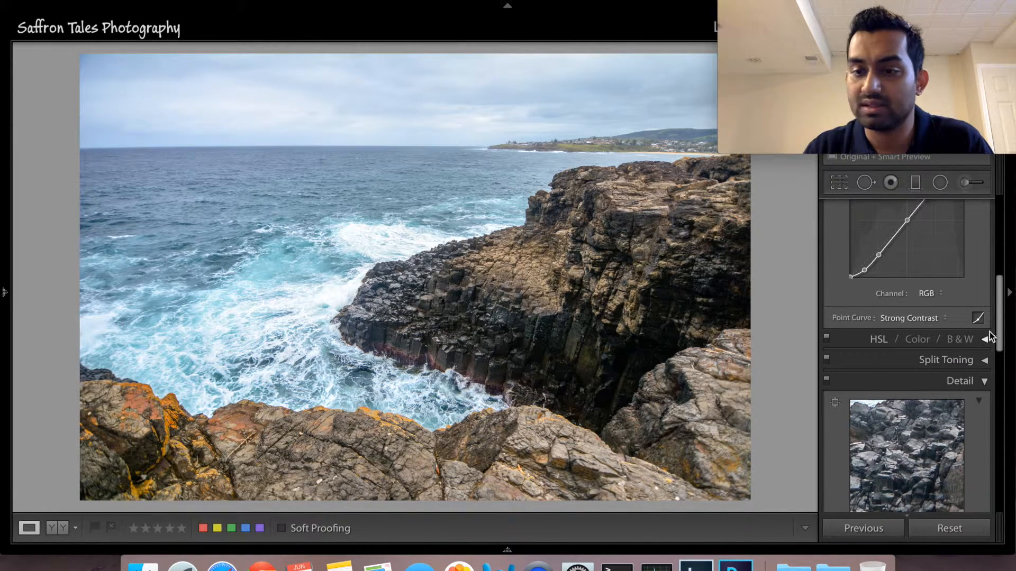
Aim the detail preview at the dark rocks beside the water, test sharpening Amount up to 142, and settle on 70
{"action": "left_click_drag", "start_coordinate": [998, 329], "coordinate": [1000, 365]}
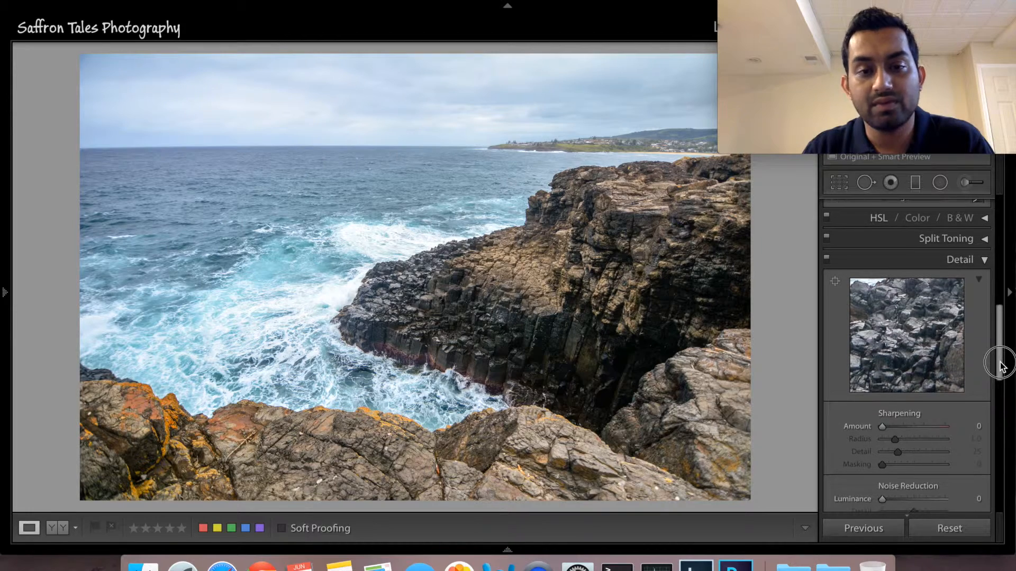
{"action": "left_click_drag", "start_coordinate": [905, 338], "coordinate": [919, 378]}
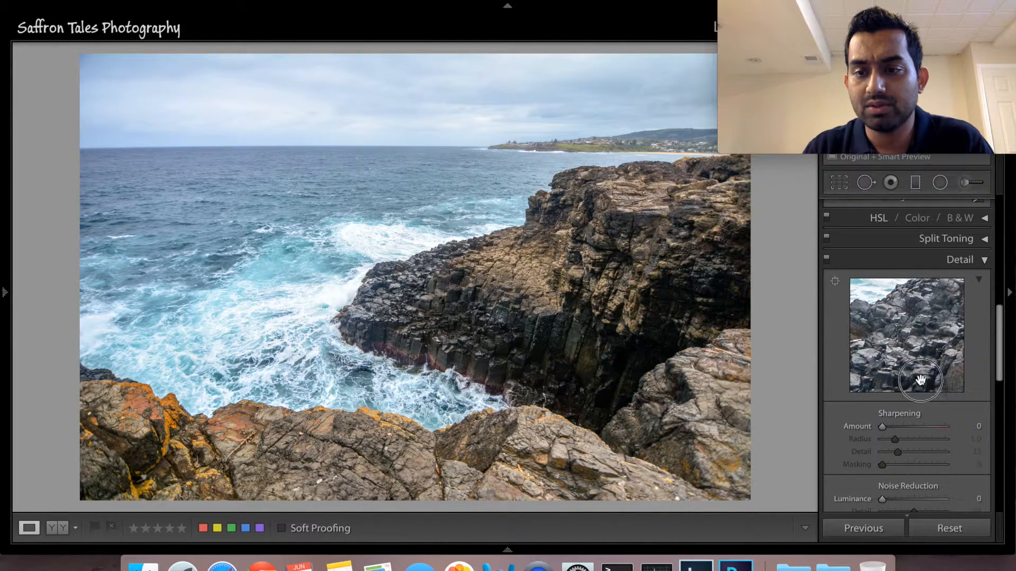
{"action": "left_click_drag", "start_coordinate": [899, 315], "coordinate": [920, 352]}
{"action": "left_click_drag", "start_coordinate": [901, 311], "coordinate": [900, 278]}
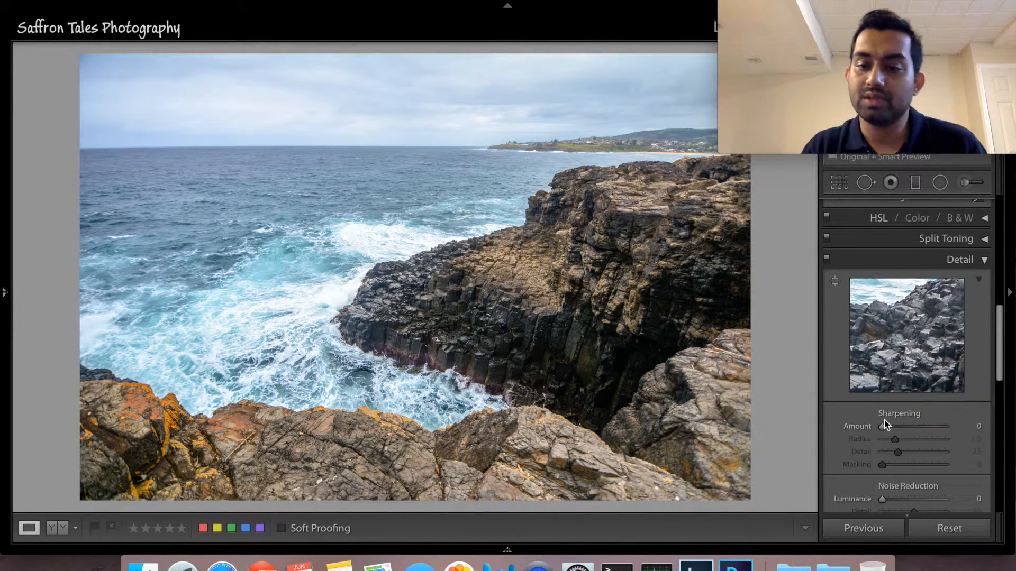
{"action": "left_click_drag", "start_coordinate": [882, 427], "coordinate": [911, 427]}
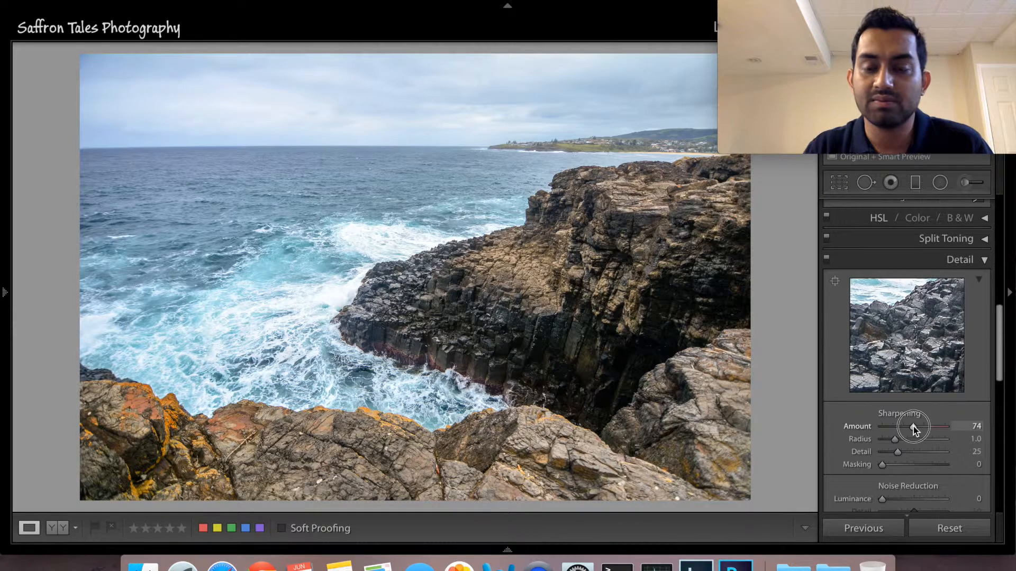
{"action": "left_click_drag", "start_coordinate": [913, 427], "coordinate": [941, 427]}
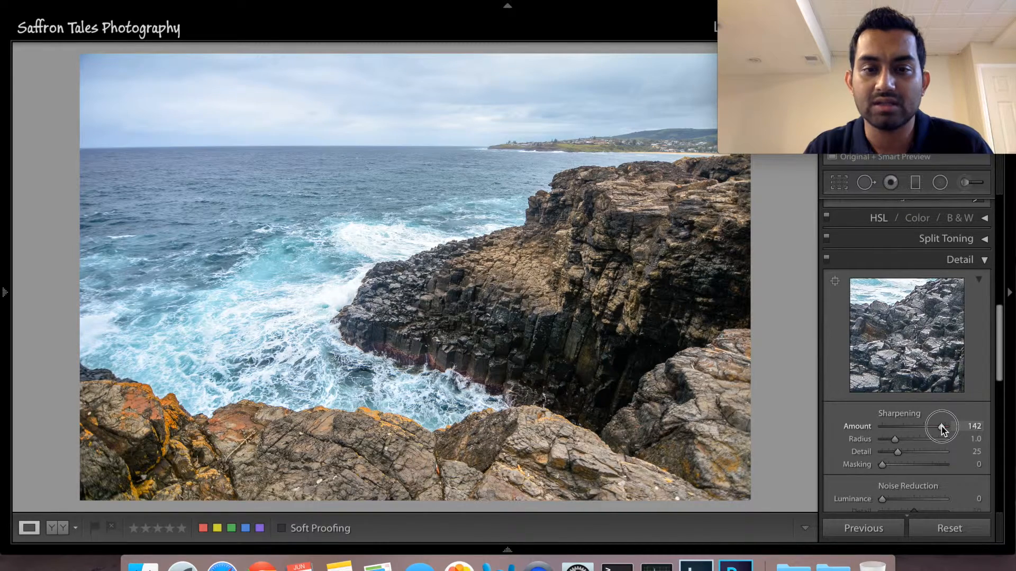
{"action": "left_click_drag", "start_coordinate": [941, 426], "coordinate": [938, 427]}
{"action": "left_click_drag", "start_coordinate": [937, 428], "coordinate": [915, 431]}
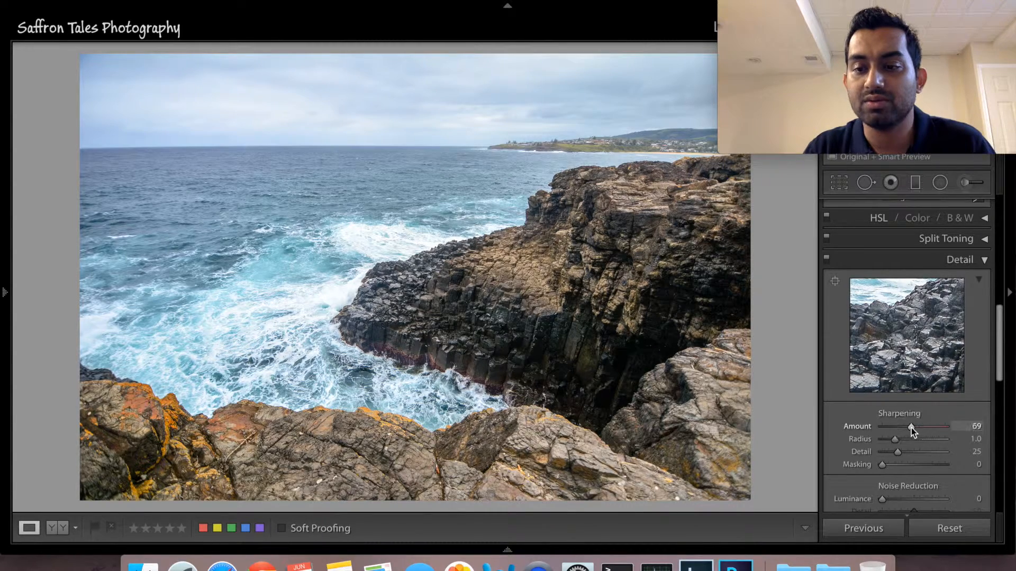
Set the photo's Clarity to +9 and its Vibrance to +11
{"action": "left_click_drag", "start_coordinate": [999, 343], "coordinate": [1010, 274]}
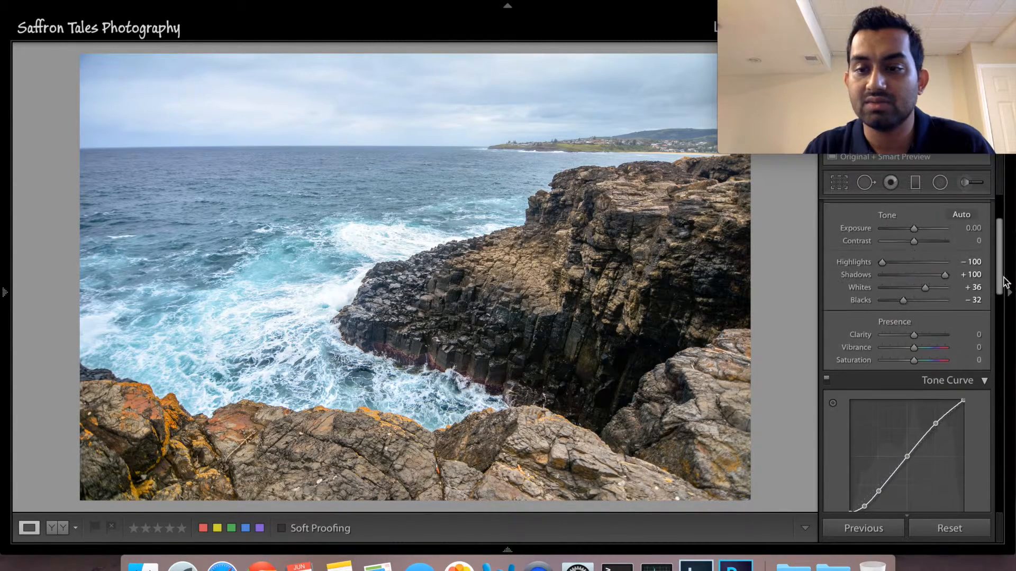
{"action": "left_click", "coordinate": [915, 337]}
{"action": "left_click_drag", "start_coordinate": [917, 338], "coordinate": [917, 336]}
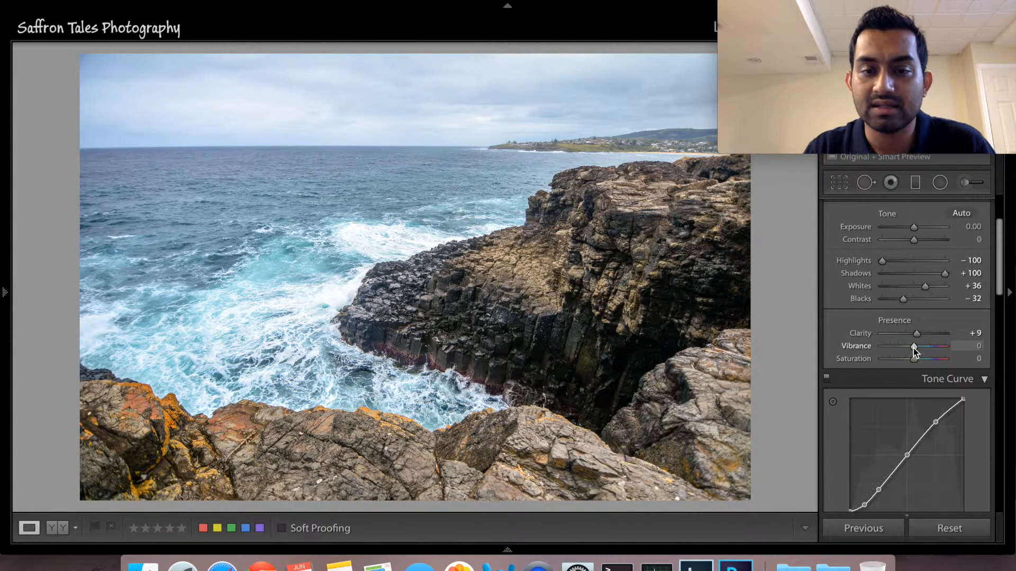
{"action": "left_click_drag", "start_coordinate": [914, 350], "coordinate": [916, 347]}
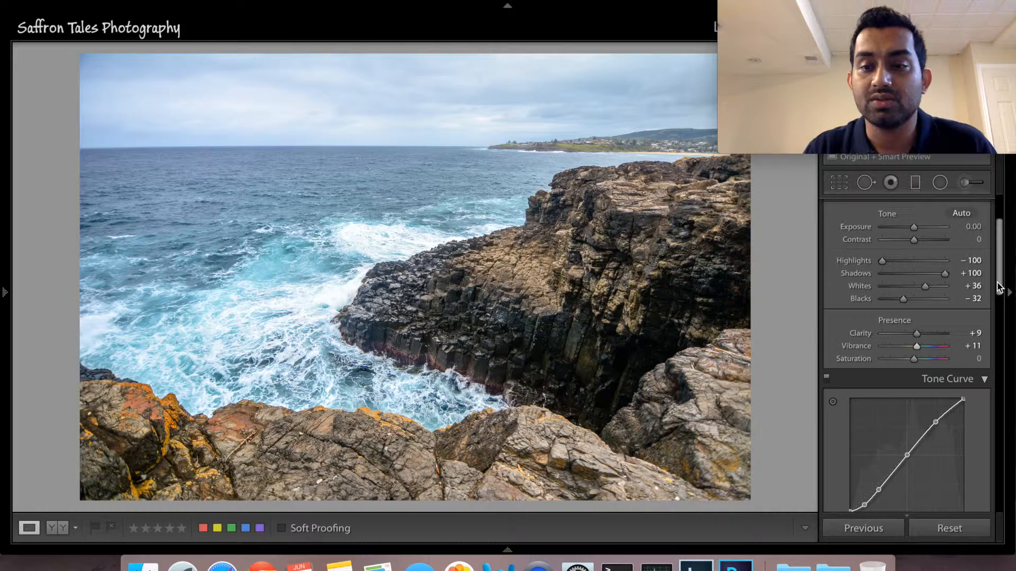
Try Luminance noise reduction at 34 and settle on 28 while checking the rocks in the detail preview
{"action": "left_click_drag", "start_coordinate": [1000, 286], "coordinate": [997, 392]}
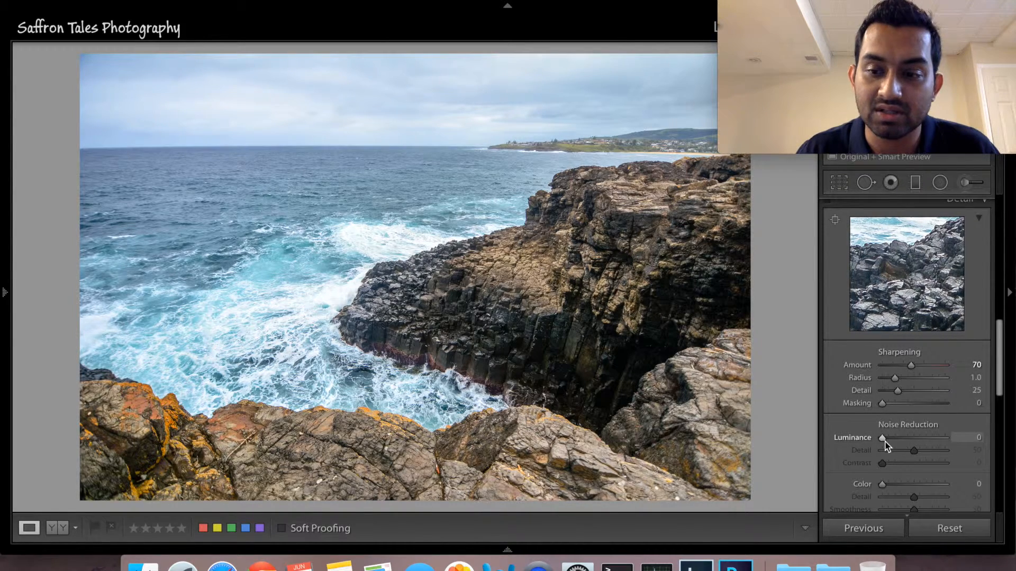
{"action": "scroll", "coordinate": [998, 389], "scroll_direction": "down", "scroll_amount": 5}
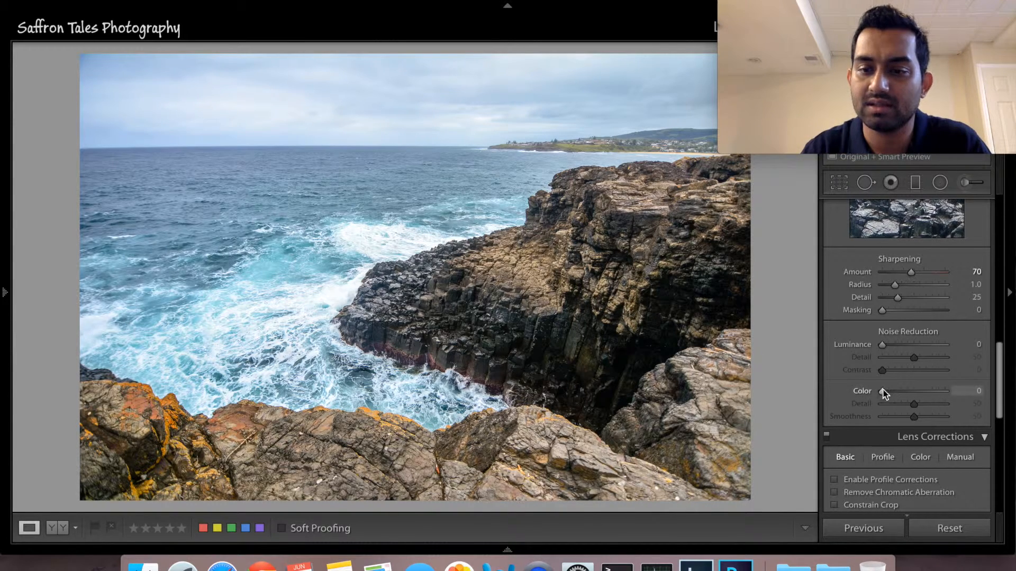
{"action": "left_click", "coordinate": [888, 345]}
{"action": "left_click_drag", "start_coordinate": [889, 345], "coordinate": [903, 345]}
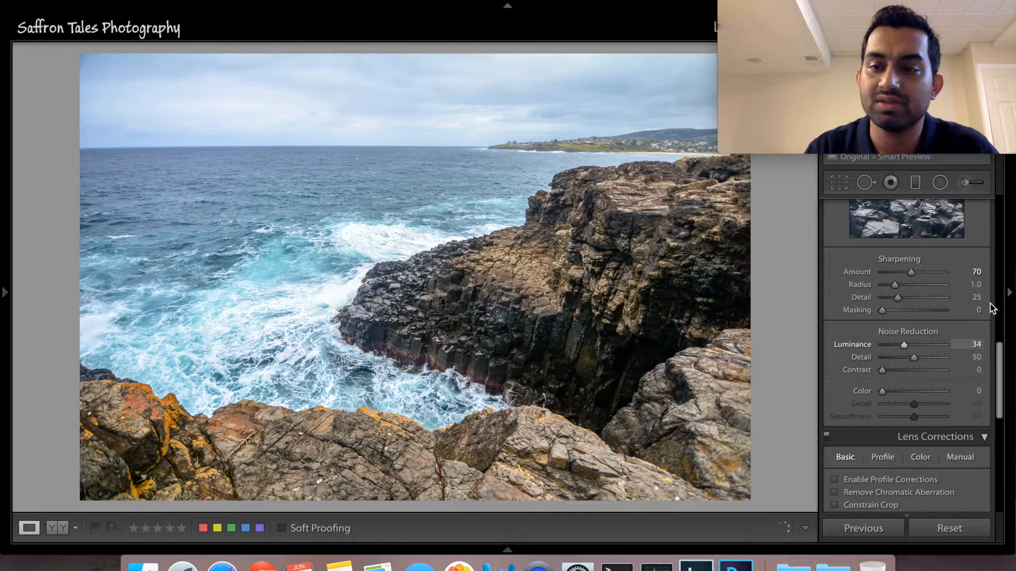
{"action": "left_click", "coordinate": [998, 346]}
{"action": "left_click_drag", "start_coordinate": [1001, 352], "coordinate": [1001, 352]}
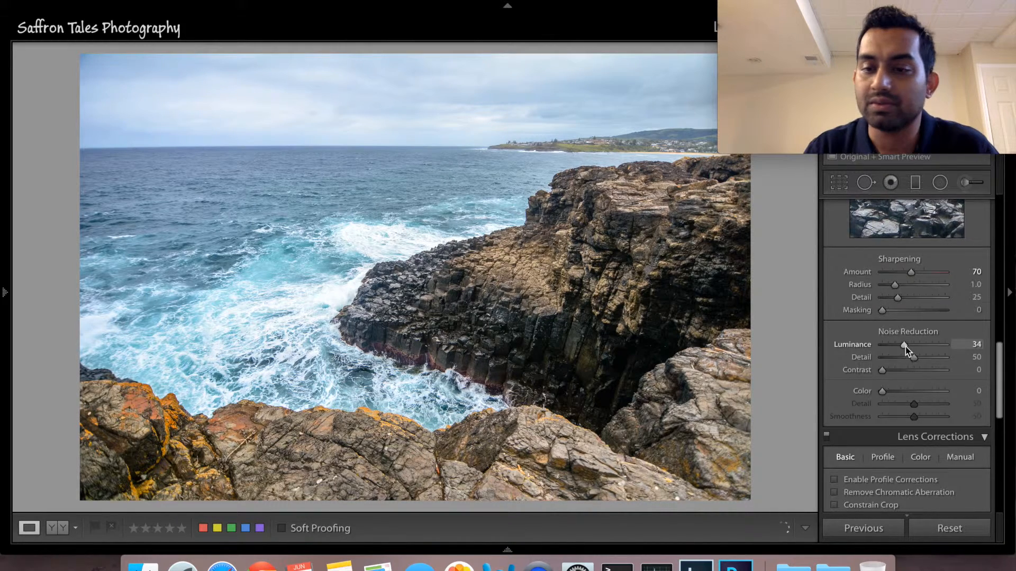
{"action": "scroll", "coordinate": [905, 347], "scroll_direction": "up", "scroll_amount": 3}
{"action": "left_click_drag", "start_coordinate": [906, 453], "coordinate": [900, 450]}
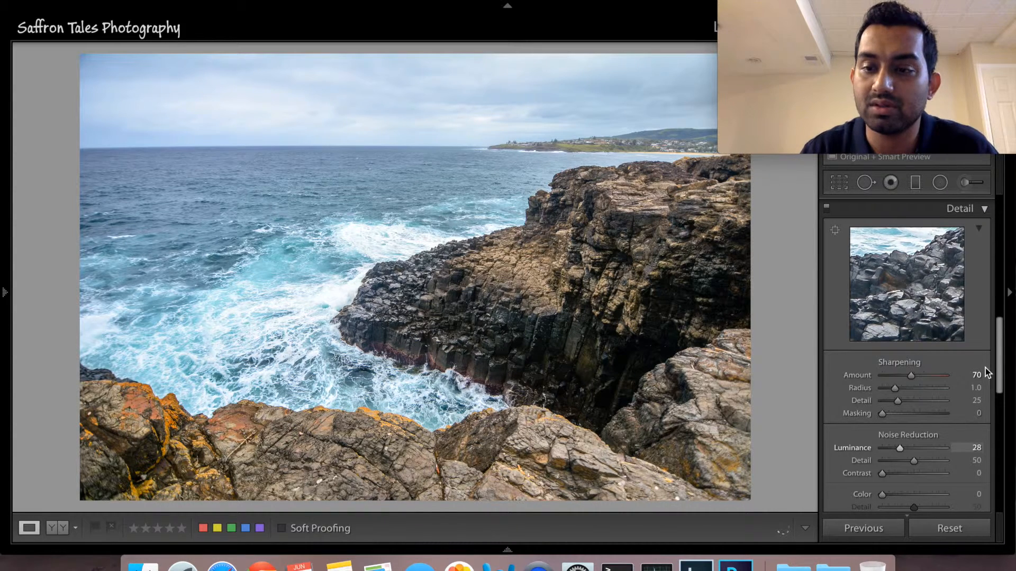
Set sharpening Masking to 73 with the help of the mask preview, limiting sharpening to the edges of the rocks and waves
{"action": "scroll", "coordinate": [989, 378], "scroll_direction": "down", "scroll_amount": 2}
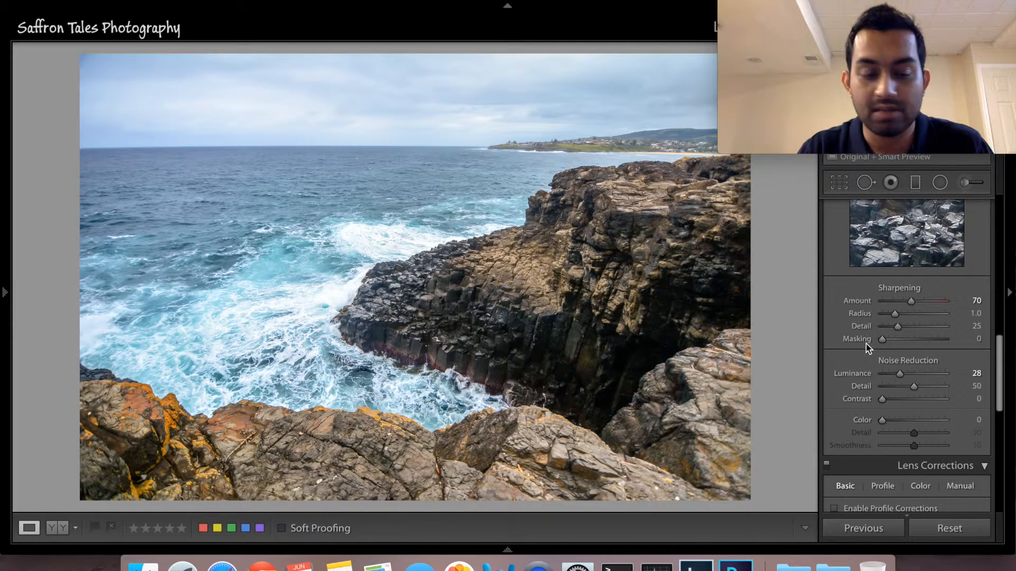
{"action": "key", "text": "alt"}
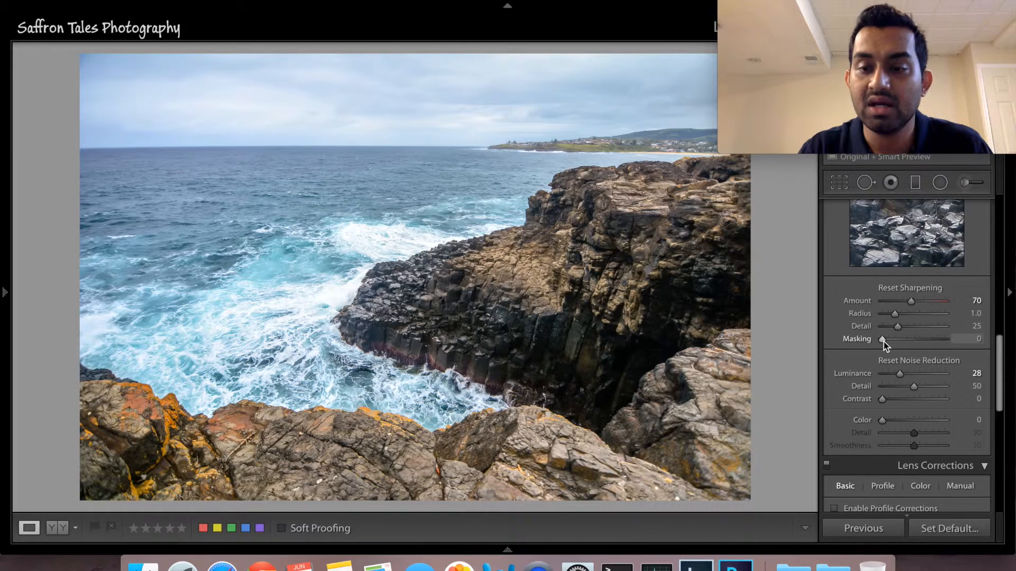
{"action": "left_click_drag", "start_coordinate": [881, 341], "coordinate": [933, 343]}
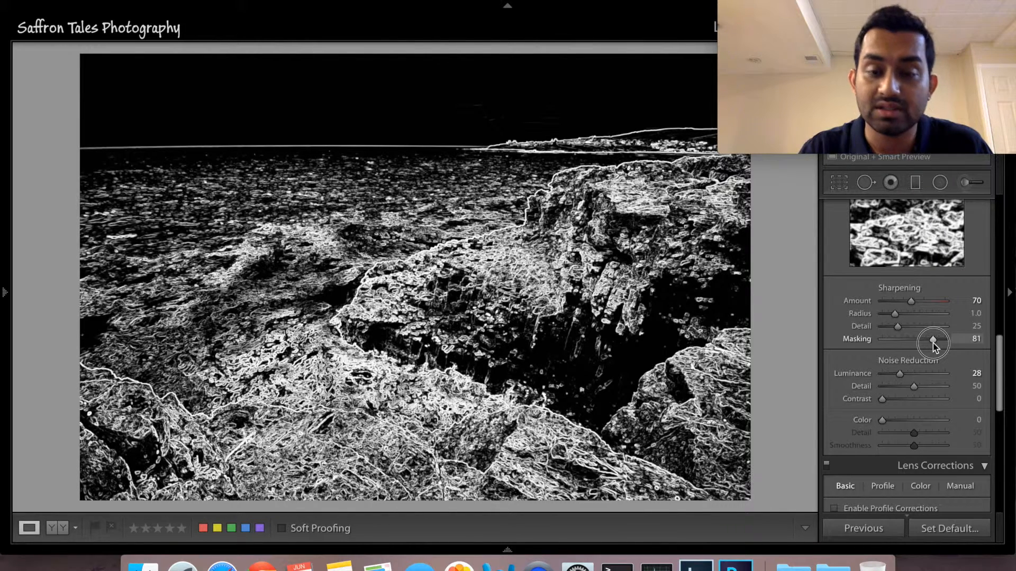
{"action": "left_click_drag", "start_coordinate": [932, 342], "coordinate": [928, 344]}
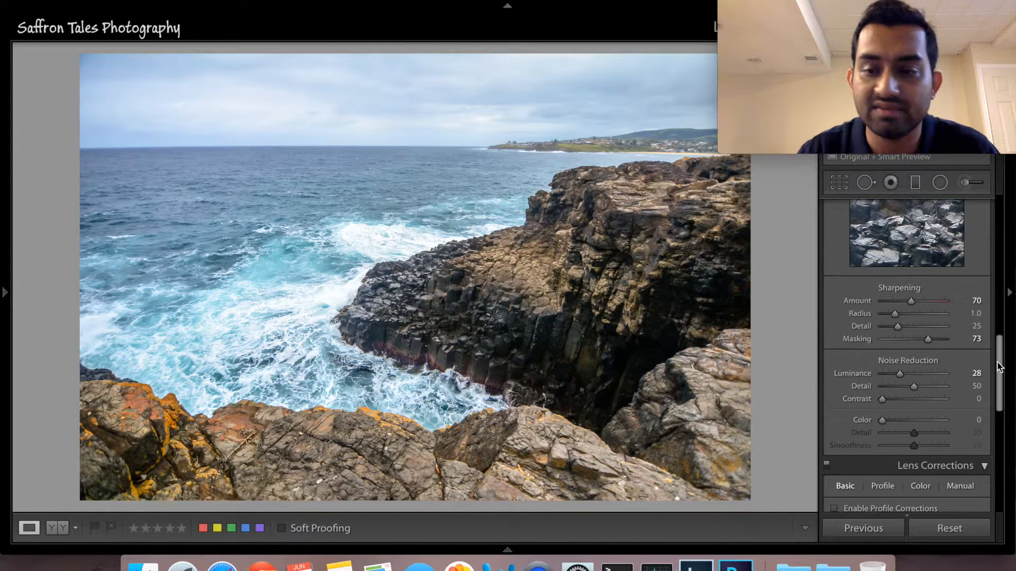
Compare the edit with the original photo and add a Highlight Priority post-crop vignette with Amount −20
{"action": "left_click_drag", "start_coordinate": [1000, 391], "coordinate": [997, 423]}
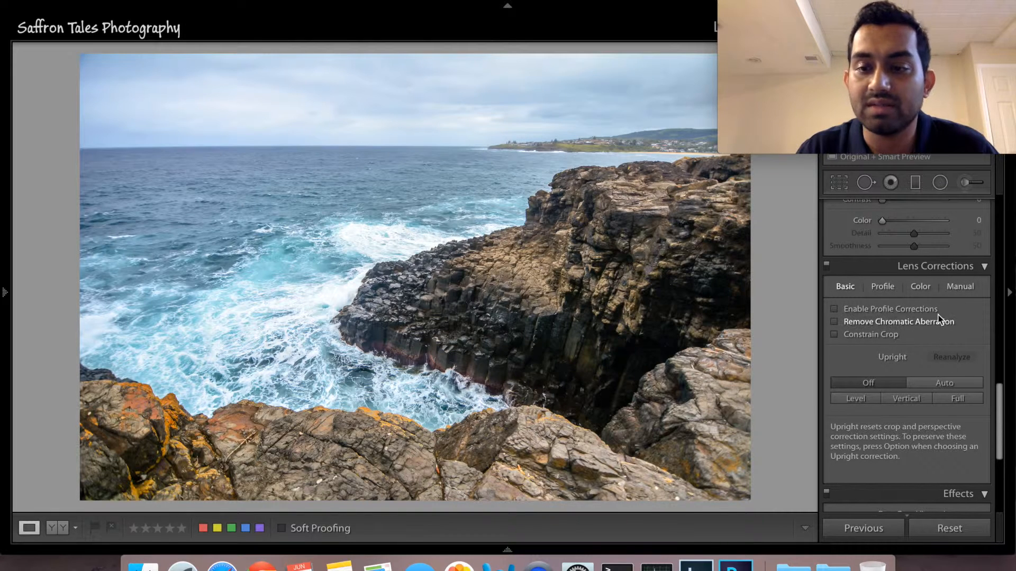
{"action": "left_click_drag", "start_coordinate": [999, 418], "coordinate": [994, 474]}
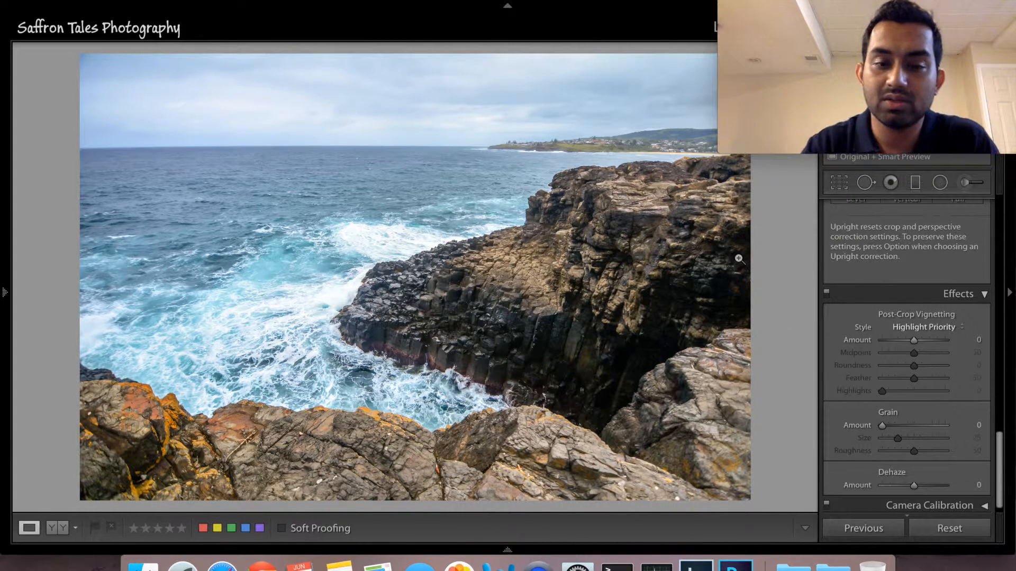
{"action": "key", "text": "backslash"}
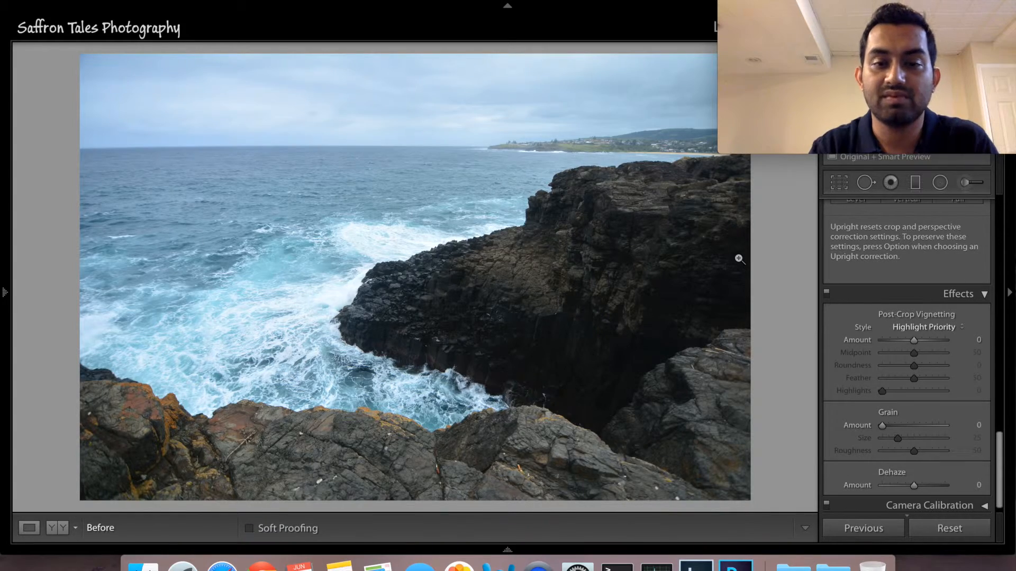
{"action": "key", "text": "backslash"}
{"action": "key", "text": "backslash"}
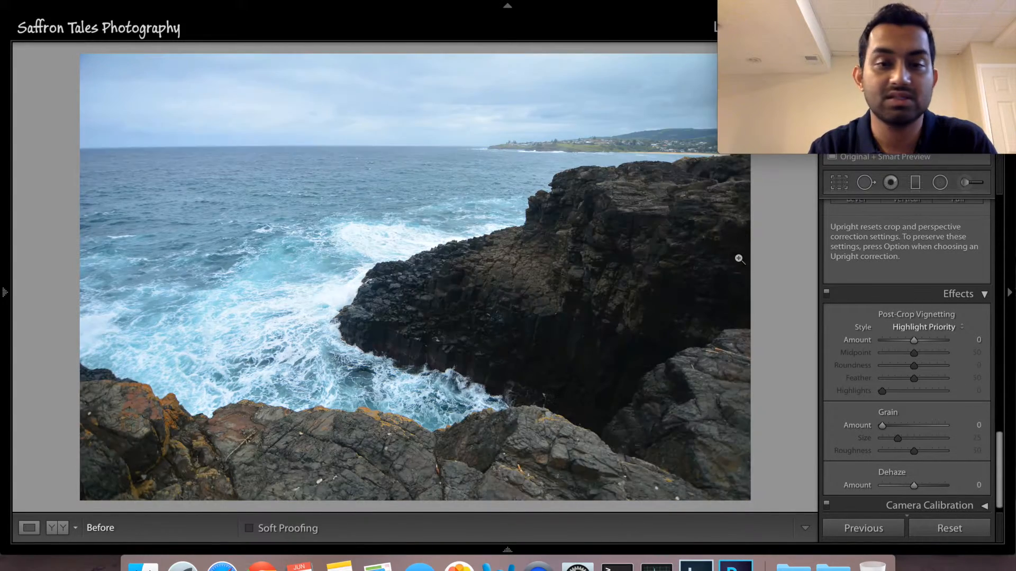
{"action": "key", "text": "backslash"}
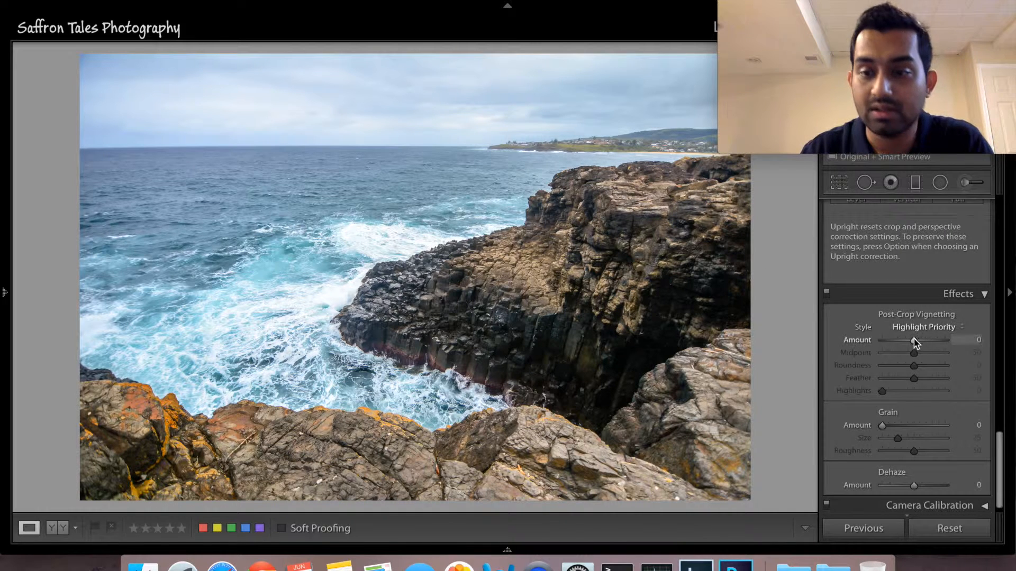
{"action": "left_click_drag", "start_coordinate": [911, 342], "coordinate": [907, 341]}
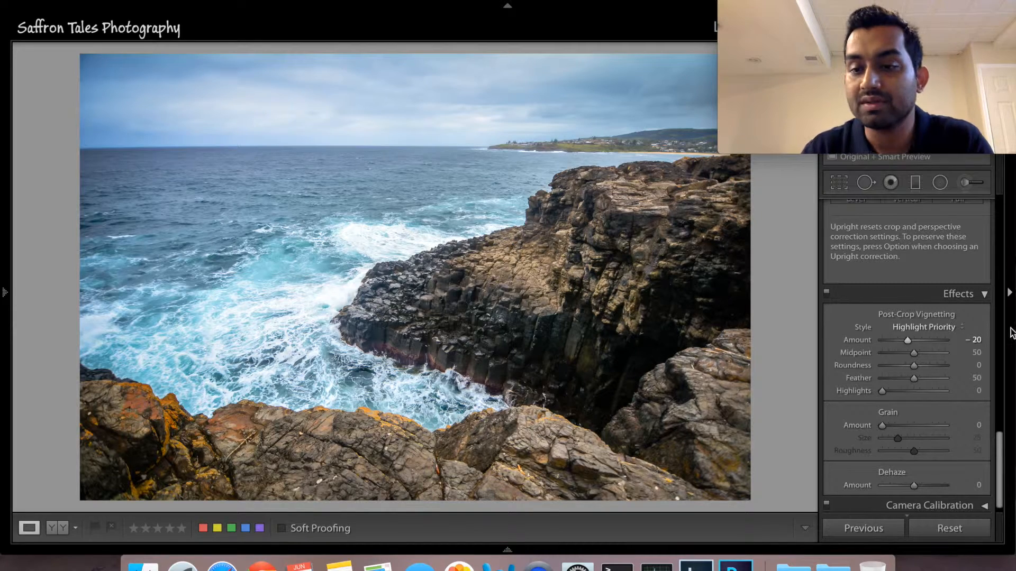
Review the photo's export settings, from location and JPEG quality to sizing, sharpening, metadata and watermarking, and close them without exporting
{"action": "left_click_drag", "start_coordinate": [1000, 447], "coordinate": [1005, 214]}
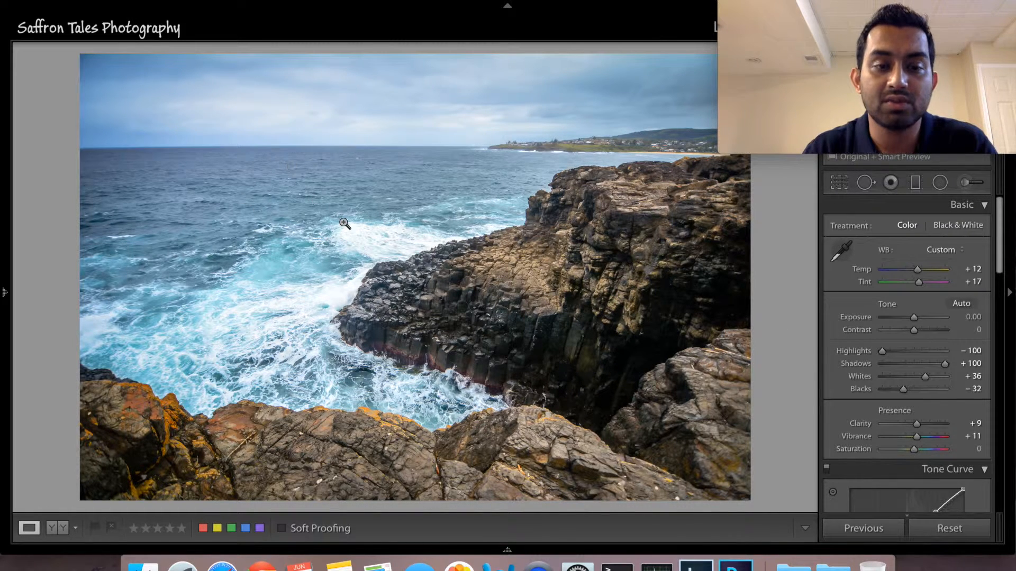
{"action": "left_click", "coordinate": [101, 4]}
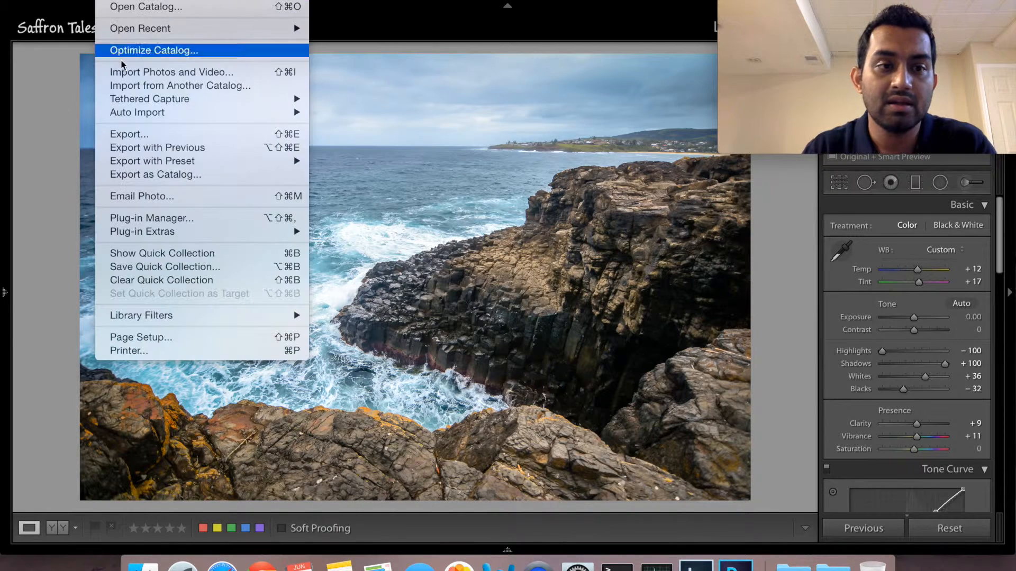
{"action": "left_click", "coordinate": [394, 132]}
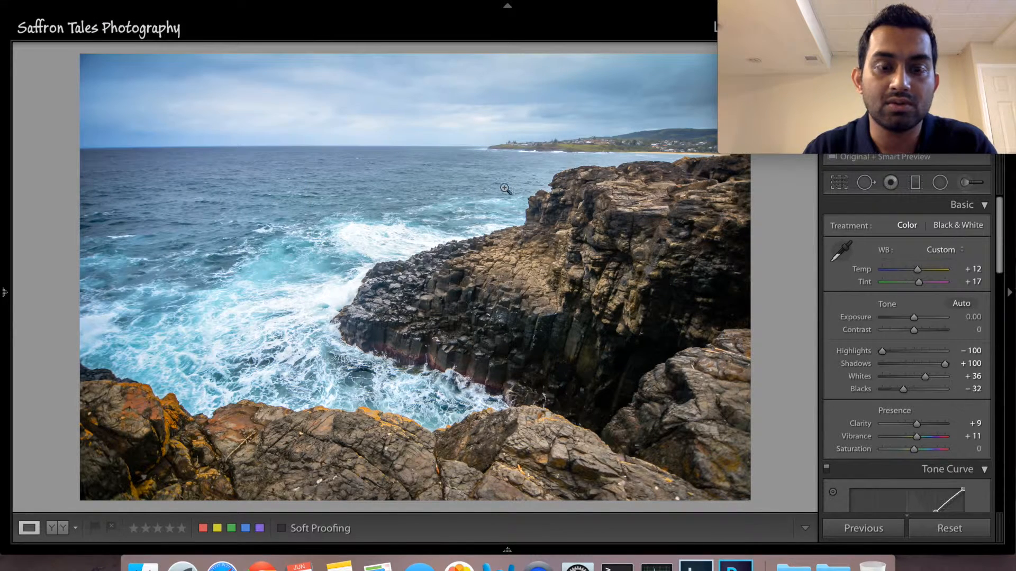
{"action": "right_click", "coordinate": [398, 249]}
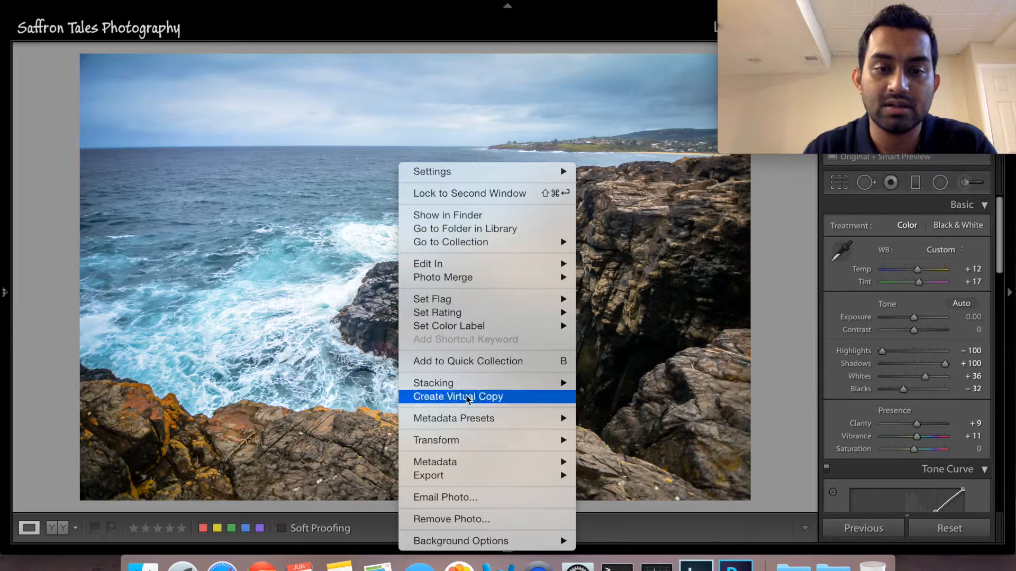
{"action": "mouse_move", "coordinate": [492, 476]}
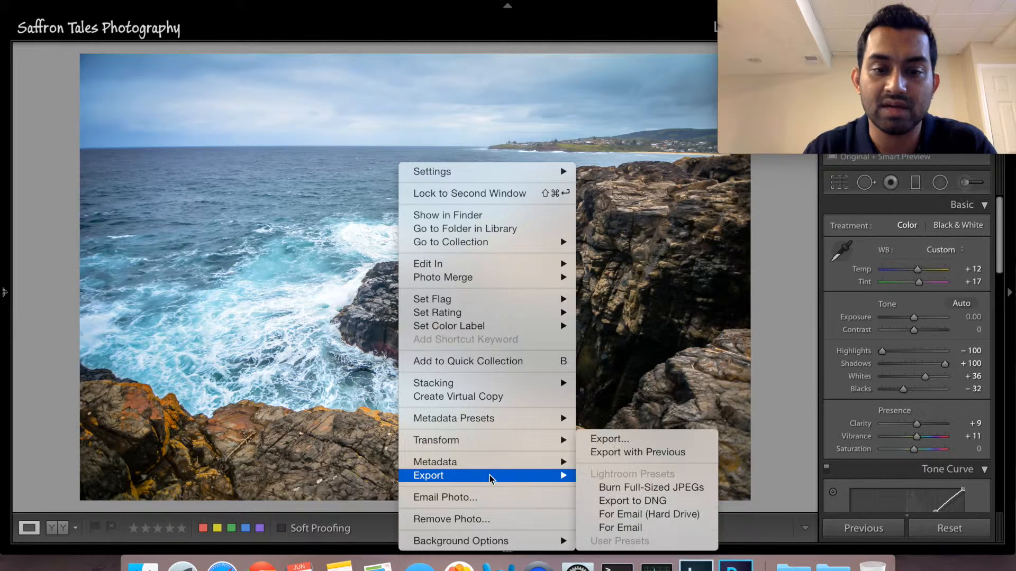
{"action": "left_click", "coordinate": [610, 442]}
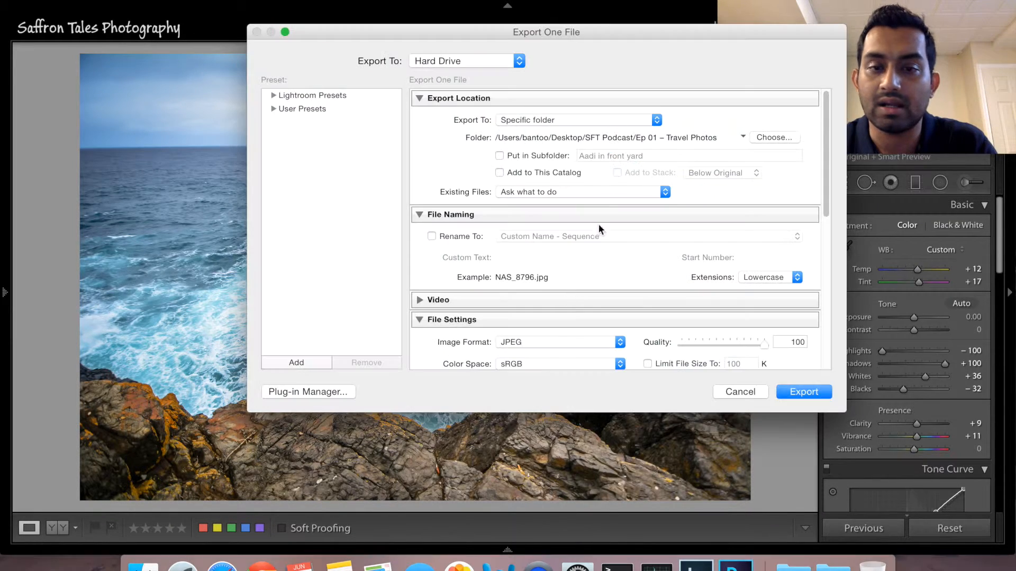
{"action": "left_click_drag", "start_coordinate": [823, 196], "coordinate": [823, 254]}
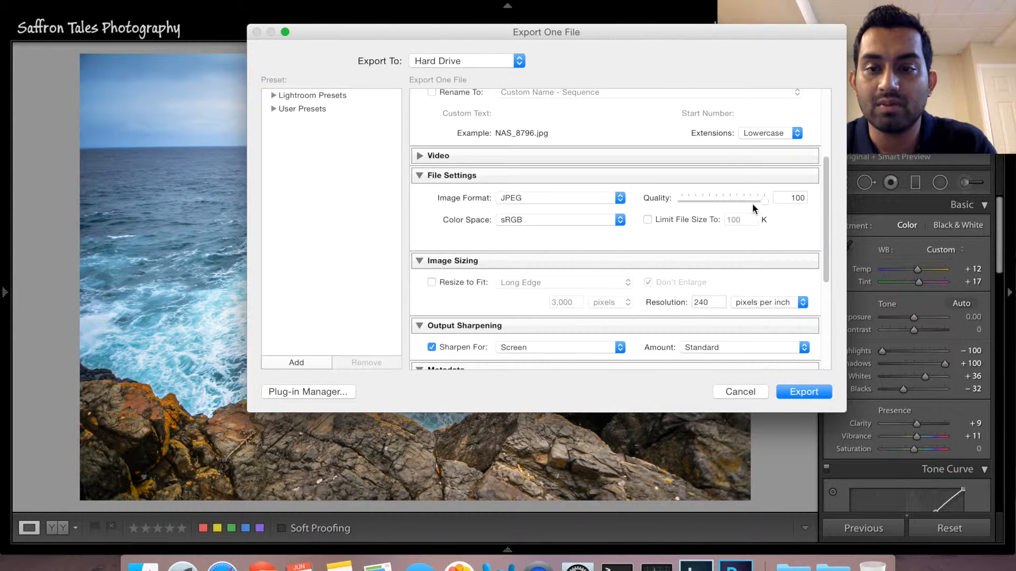
{"action": "left_click_drag", "start_coordinate": [826, 271], "coordinate": [821, 349]}
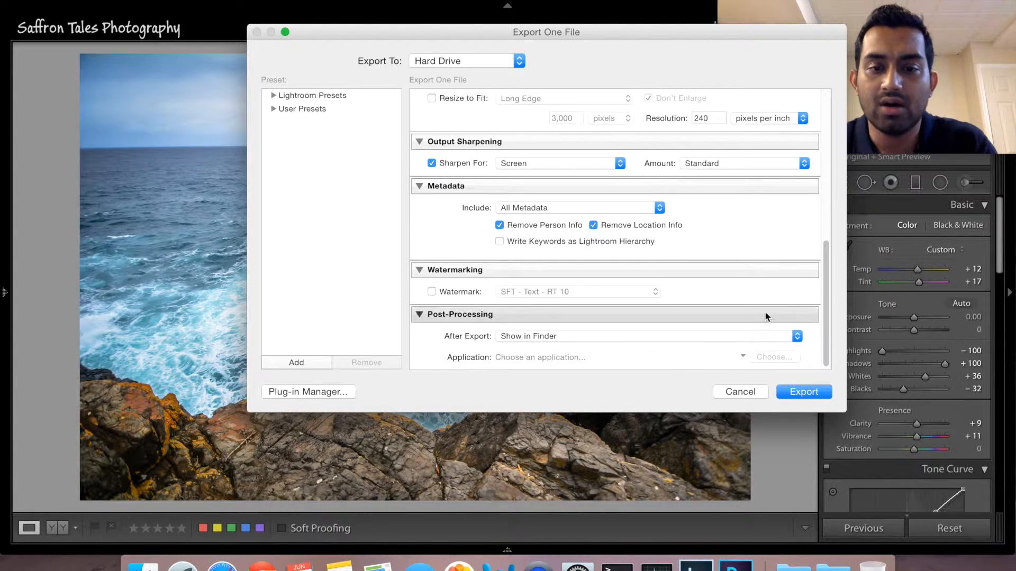
{"action": "left_click", "coordinate": [742, 392]}
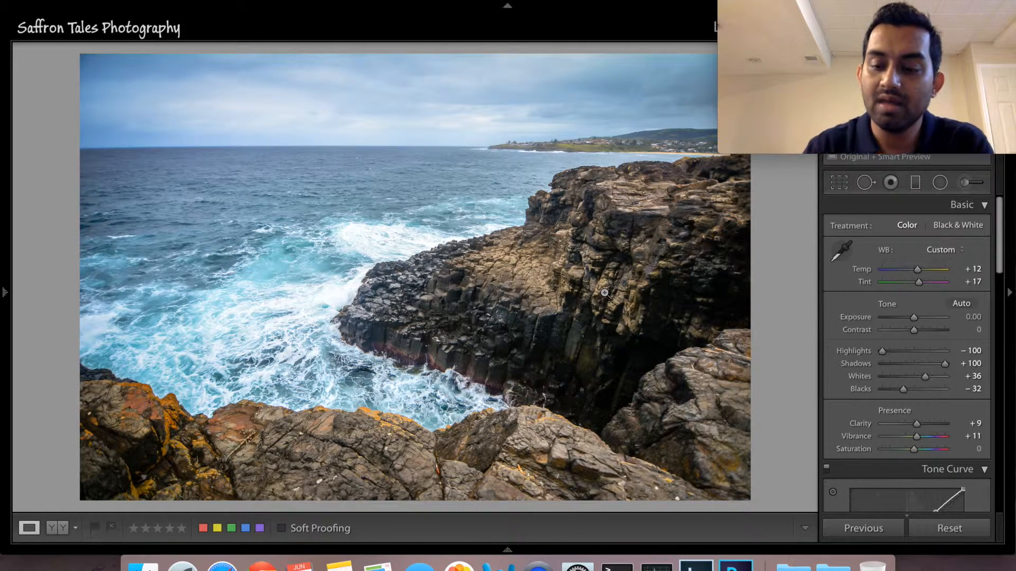
Compare the finished, vignetted photo with its unedited version once more
{"action": "key", "text": "backslash"}
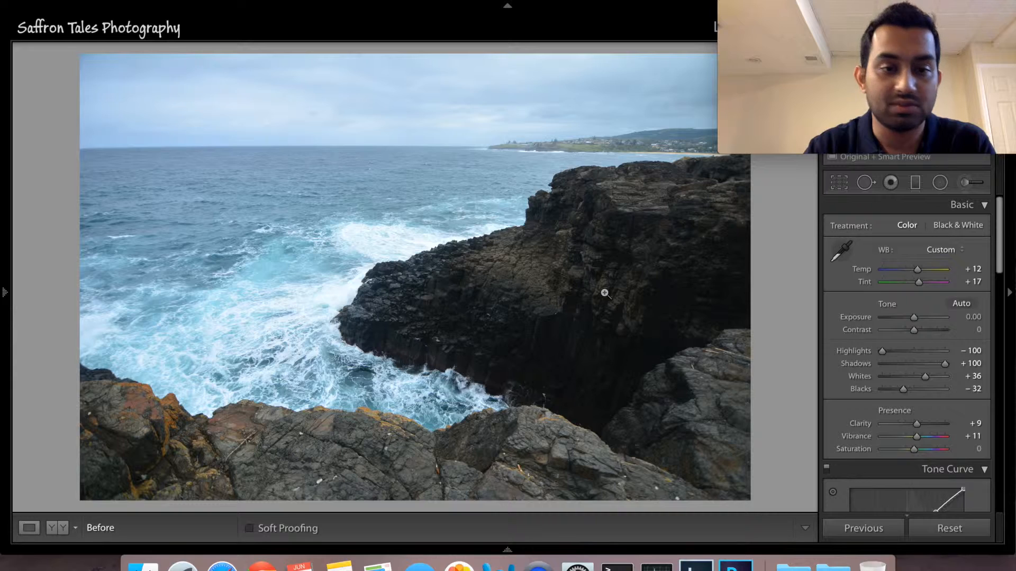
{"action": "key", "text": "backslash"}
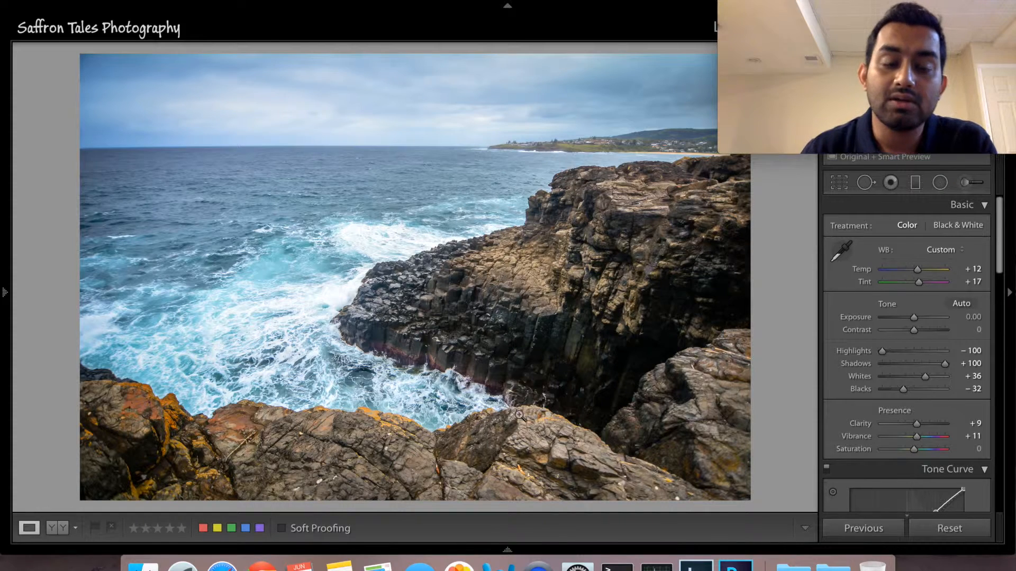
Copy all develop settings from the edited coastal cliff photo NAS_8796.jpg, keeping every adjustment category included
{"action": "mouse_move", "coordinate": [267, 553]}
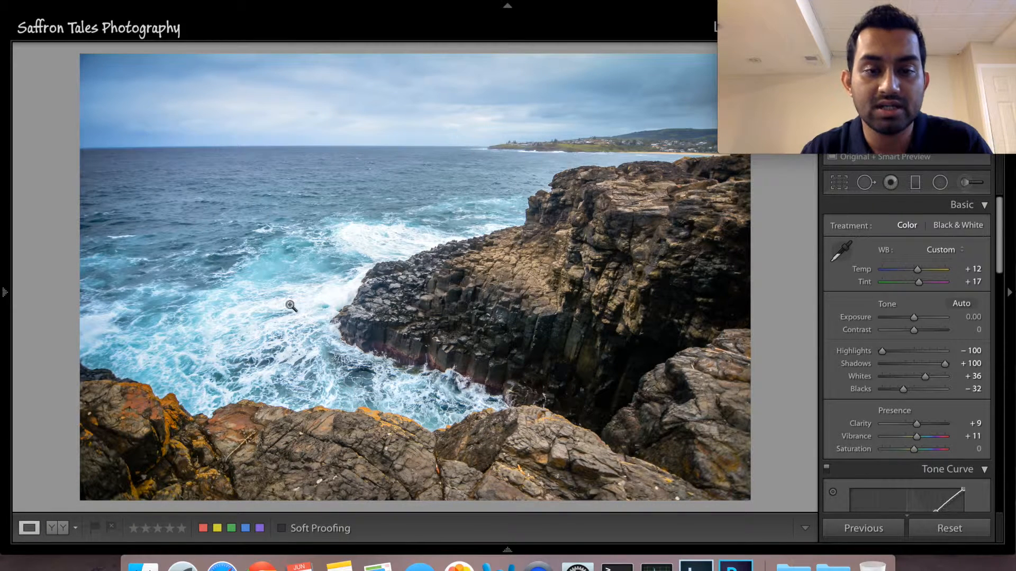
{"action": "mouse_move", "coordinate": [141, 533]}
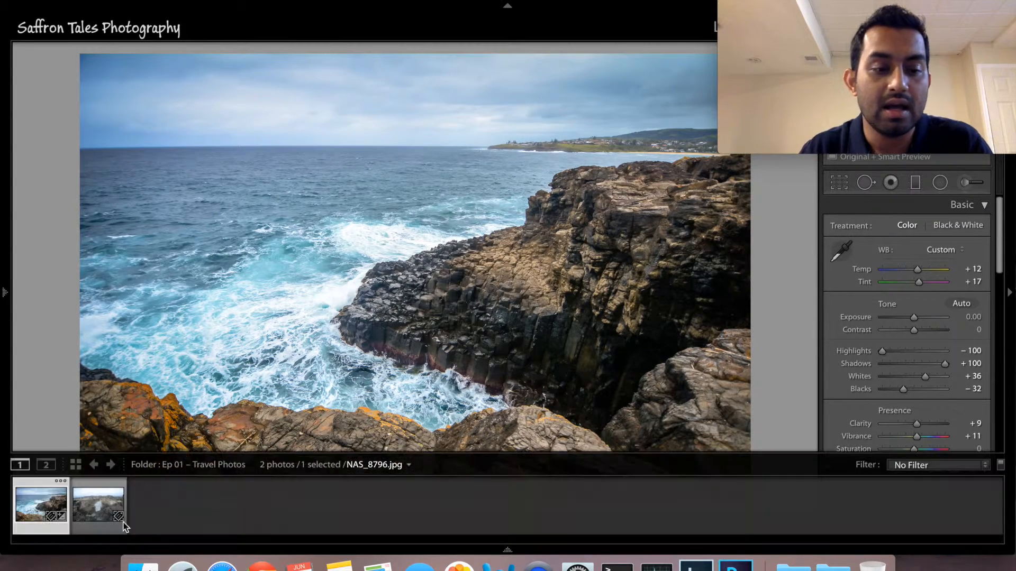
{"action": "left_click", "coordinate": [88, 512]}
{"action": "left_click", "coordinate": [57, 504]}
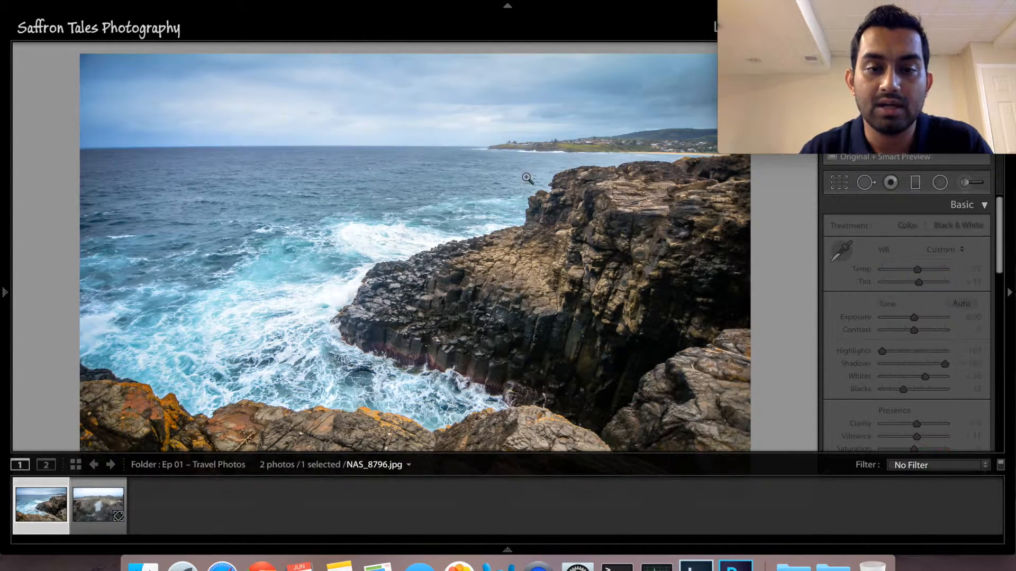
{"action": "right_click", "coordinate": [470, 225]}
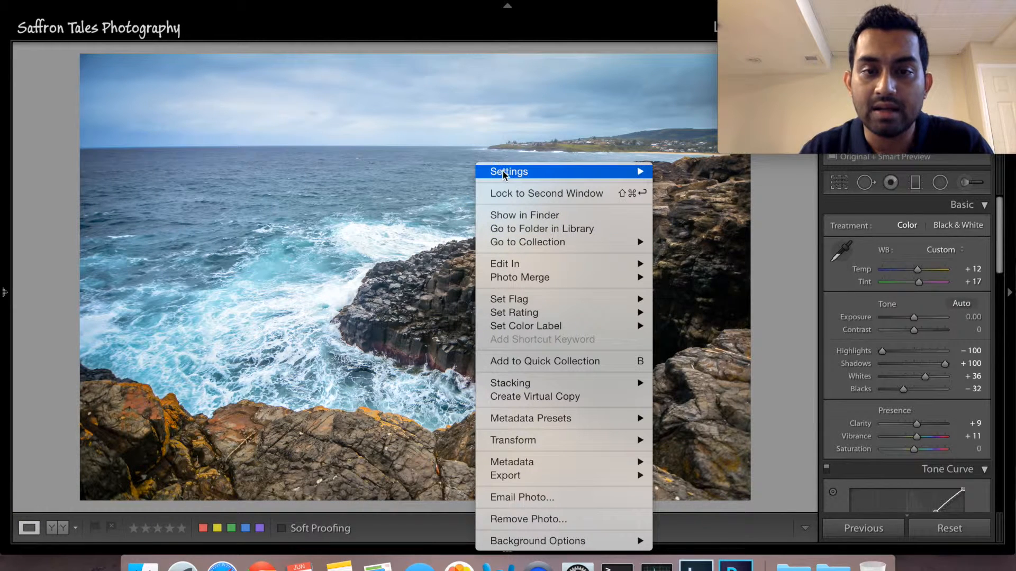
{"action": "mouse_move", "coordinate": [505, 175]}
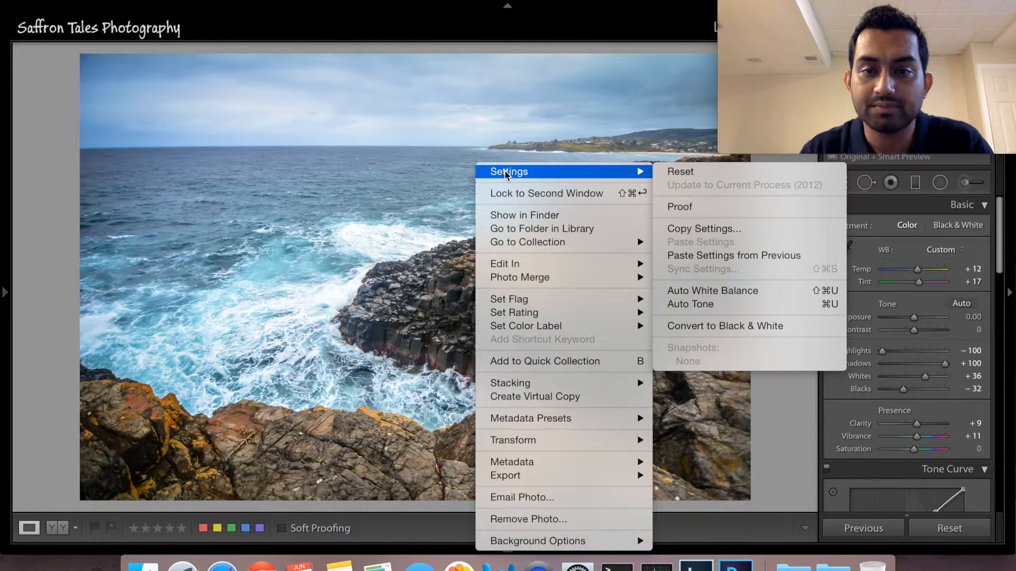
{"action": "left_click", "coordinate": [715, 230]}
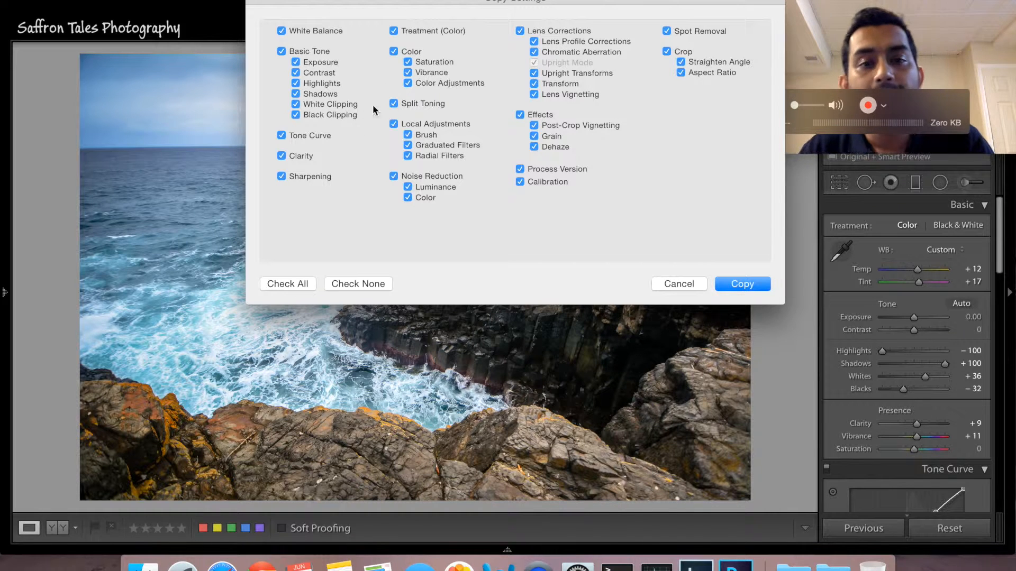
{"action": "left_click", "coordinate": [747, 287]}
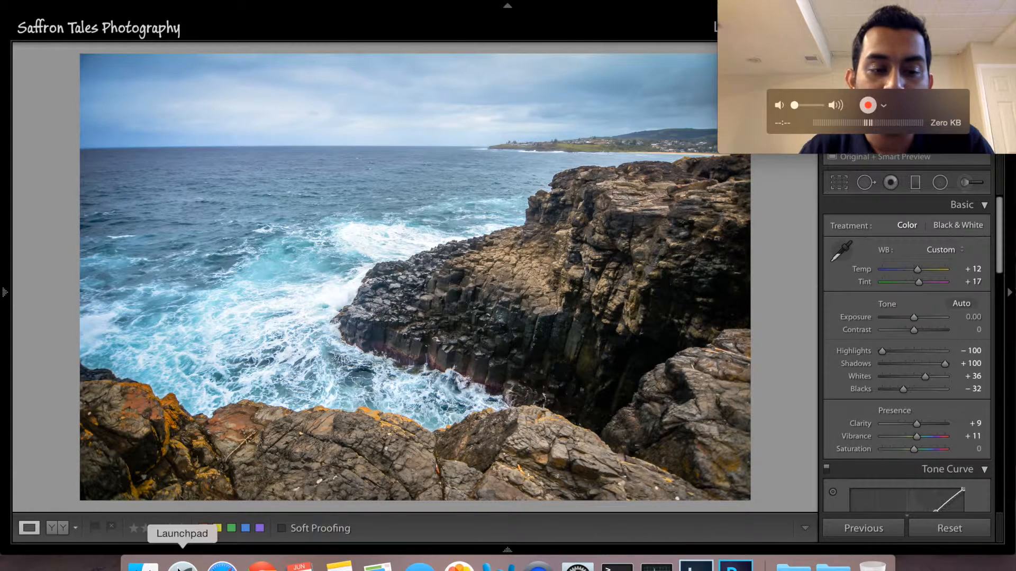
Switch to the blowhole photo NAS_8844.jpg and paste the copied develop settings onto it
{"action": "mouse_move", "coordinate": [140, 520]}
{"action": "left_click", "coordinate": [96, 516]}
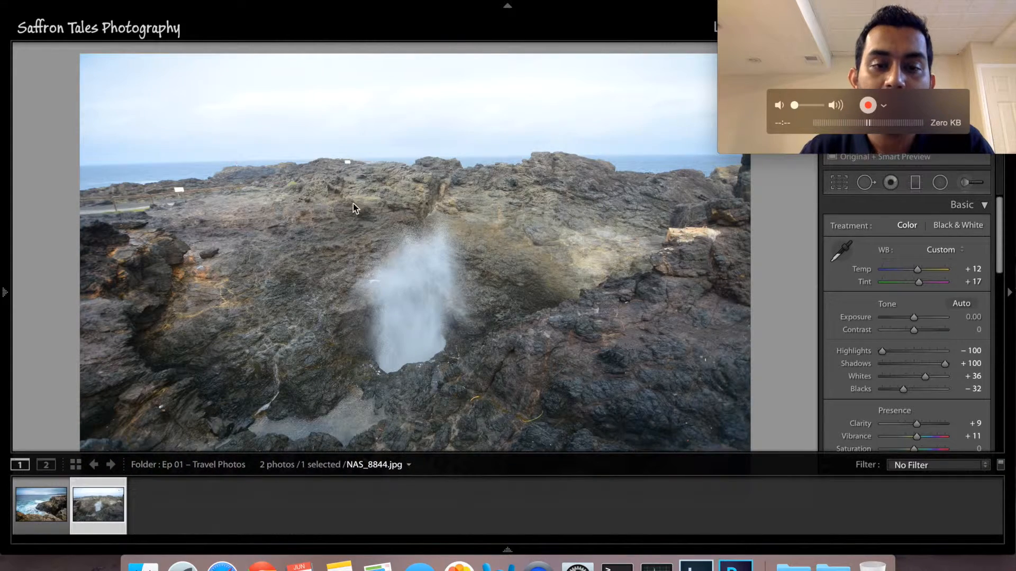
{"action": "right_click", "coordinate": [345, 164]}
{"action": "mouse_move", "coordinate": [503, 170]}
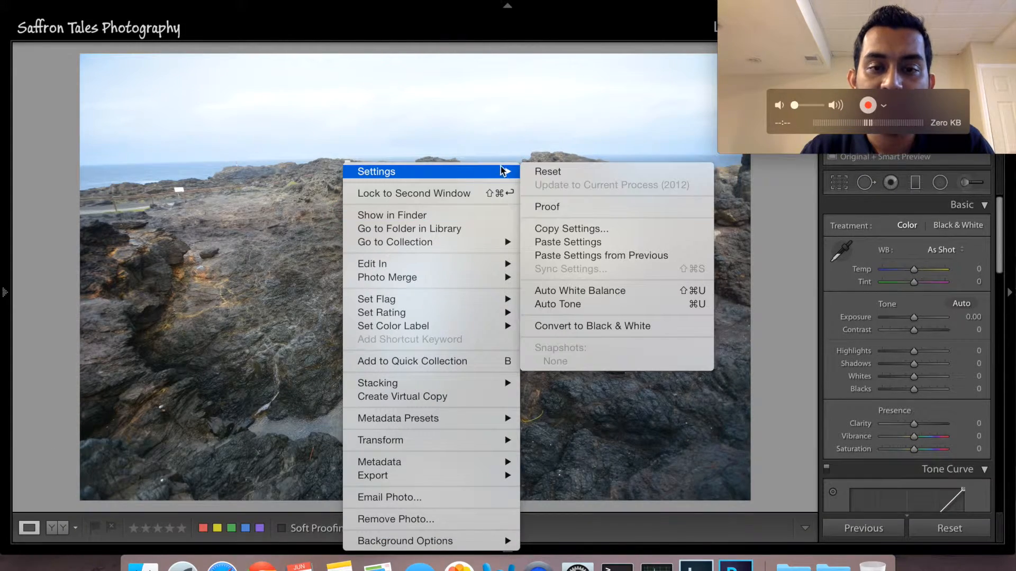
{"action": "left_click", "coordinate": [586, 241]}
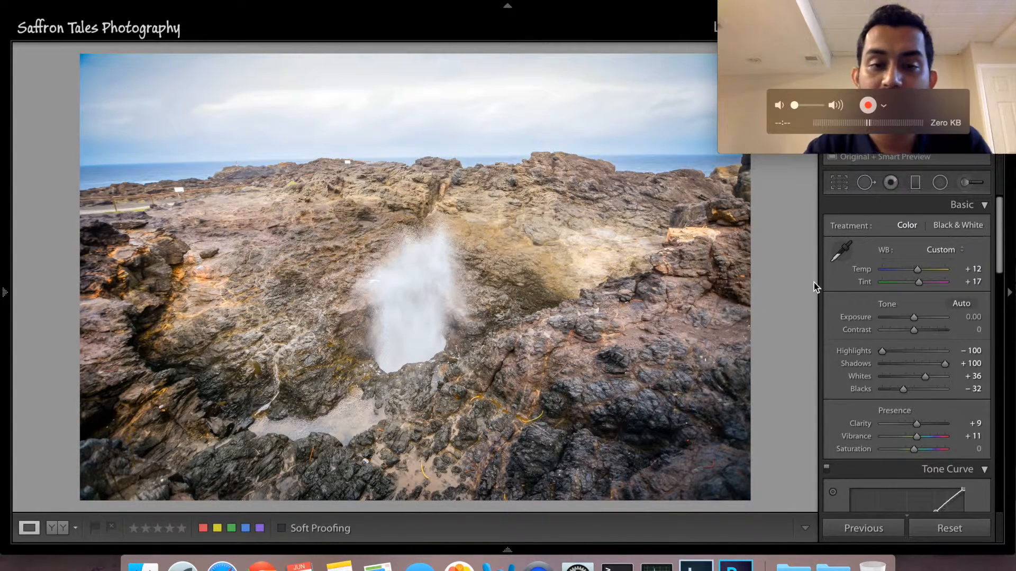
Compare the blowhole photo with its unedited version and inspect its detail up close
{"action": "key", "text": "backslash"}
{"action": "key", "text": "backslash"}
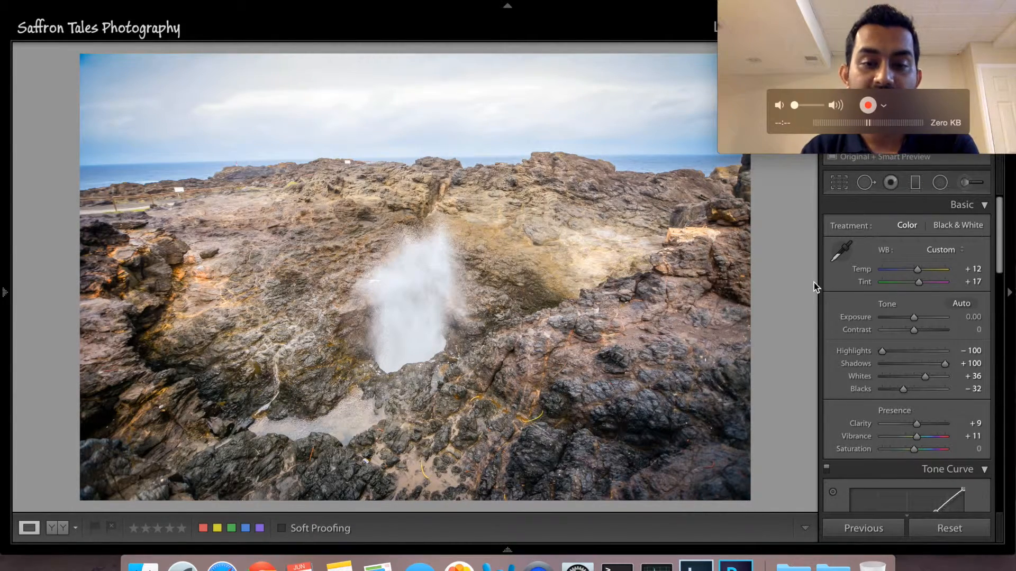
{"action": "left_click", "coordinate": [471, 310]}
{"action": "left_click", "coordinate": [470, 312]}
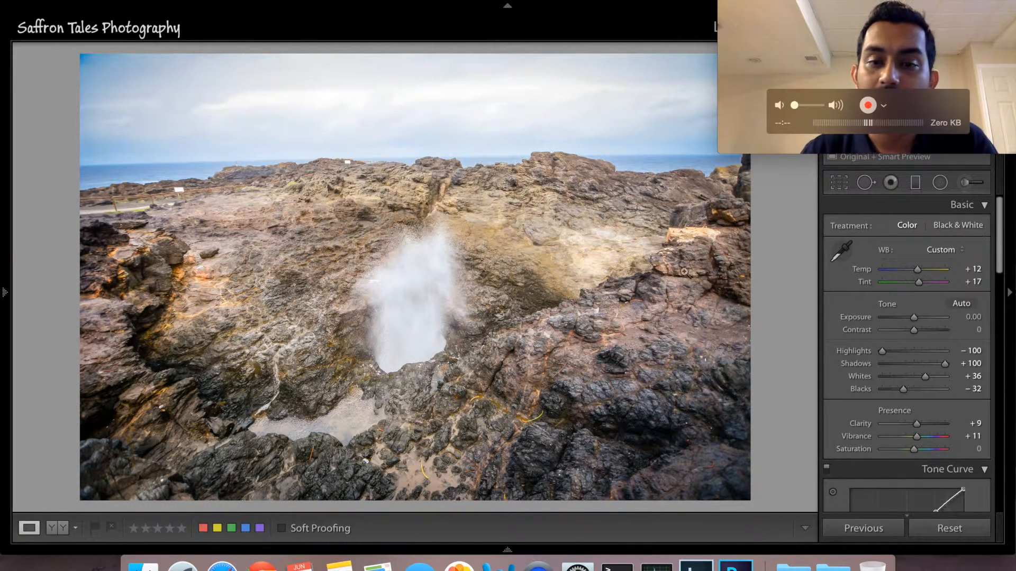
{"action": "left_click_drag", "start_coordinate": [750, 4], "coordinate": [748, 2]}
{"action": "left_click", "coordinate": [745, 2]}
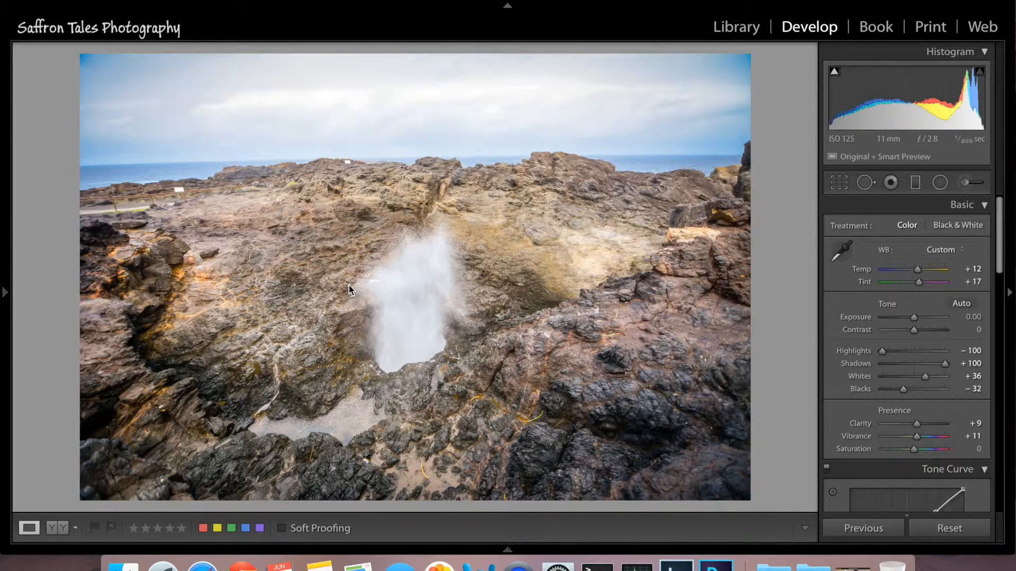
Undo the pasted settings on the blowhole photo and copy all develop settings from the cliff photo again
{"action": "key", "text": "super+z"}
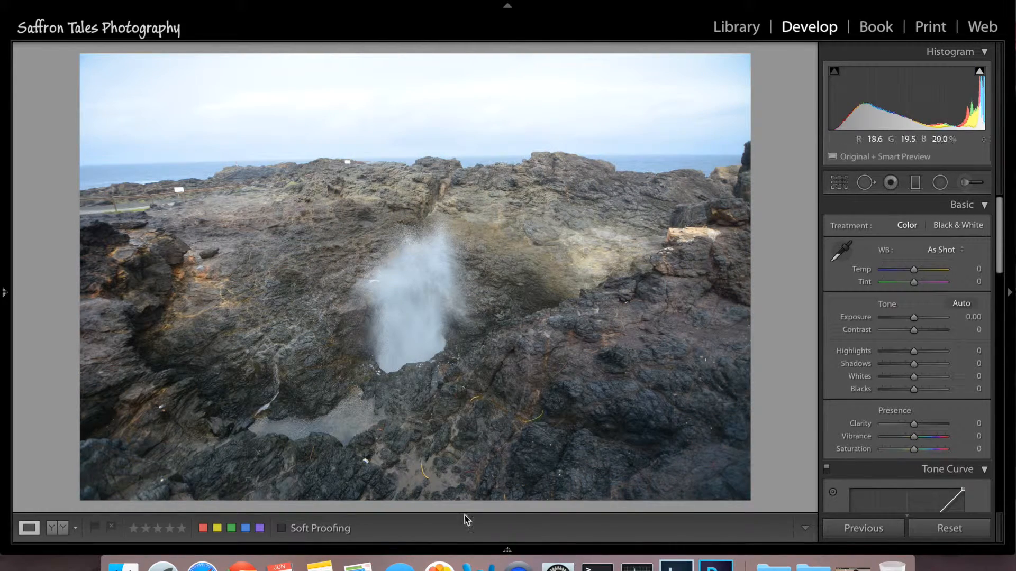
{"action": "mouse_move", "coordinate": [347, 551]}
{"action": "left_click", "coordinate": [47, 521]}
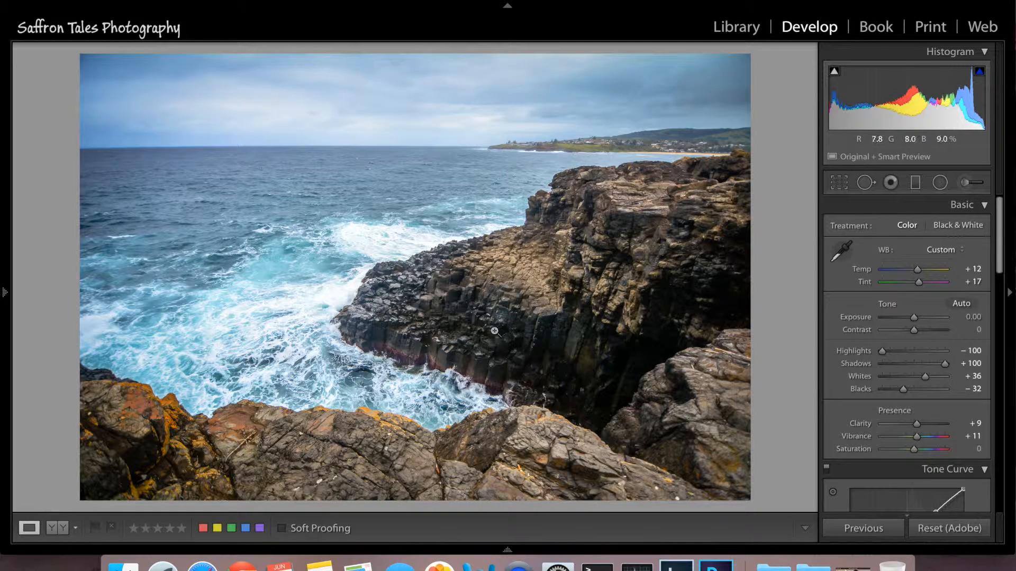
{"action": "key", "text": "super+shift+c"}
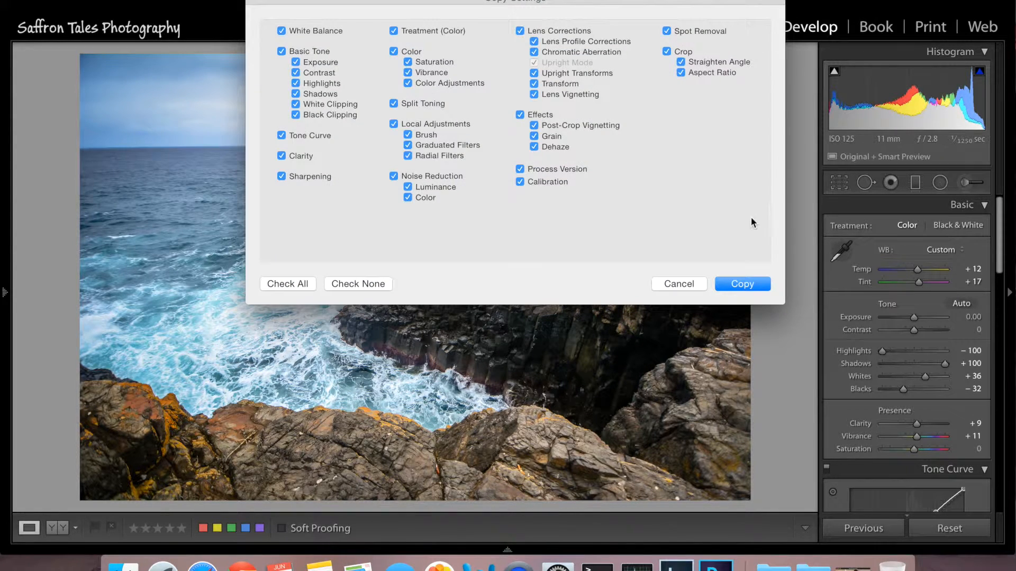
{"action": "left_click_drag", "start_coordinate": [738, 283], "coordinate": [739, 268]}
{"action": "left_click", "coordinate": [745, 284]}
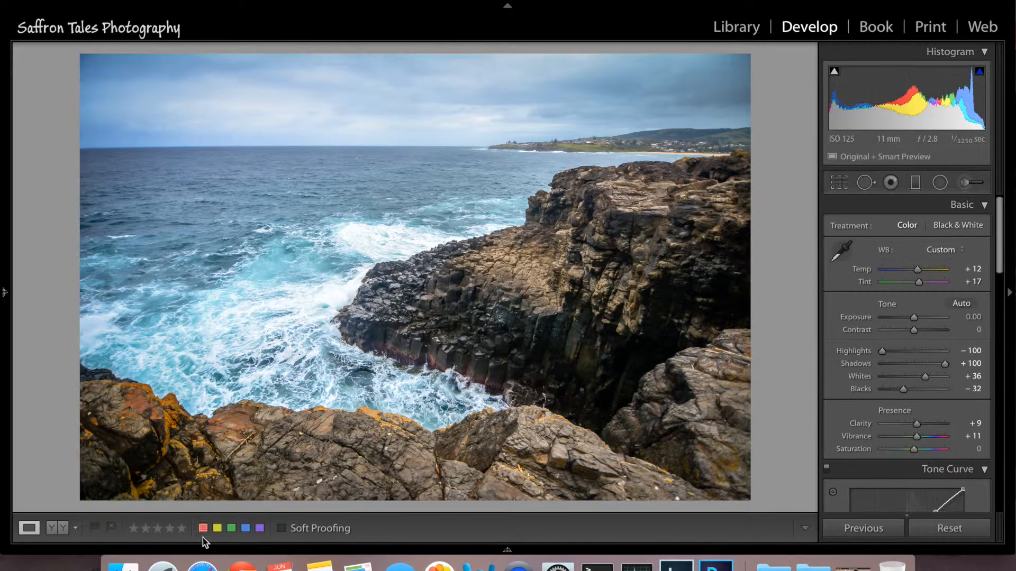
Paste the cliff photo's settings onto the blowhole photo NAS_8844.jpg and undo the paste
{"action": "mouse_move", "coordinate": [201, 553]}
{"action": "left_click", "coordinate": [105, 505]}
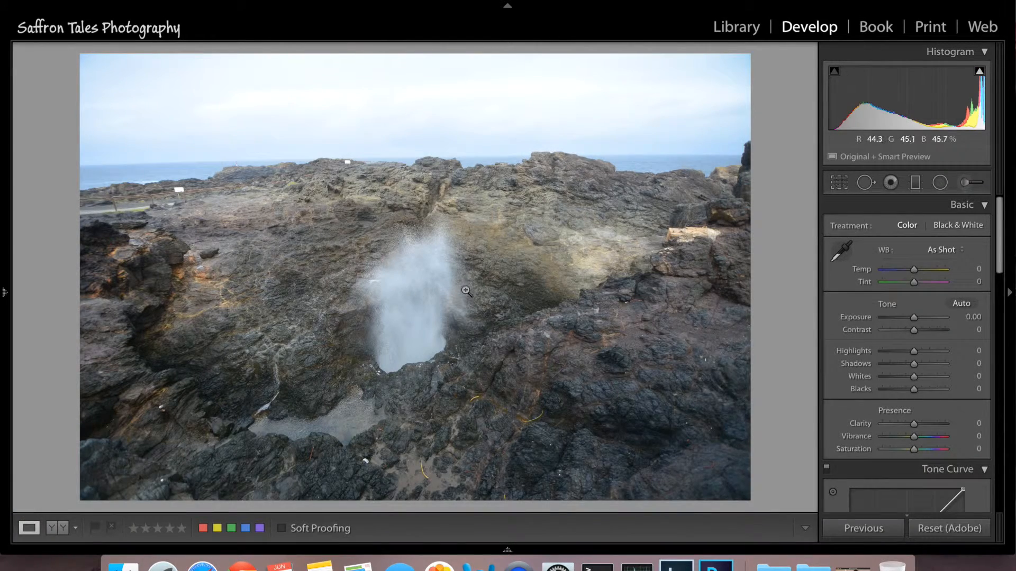
{"action": "key", "text": "super+shift+v"}
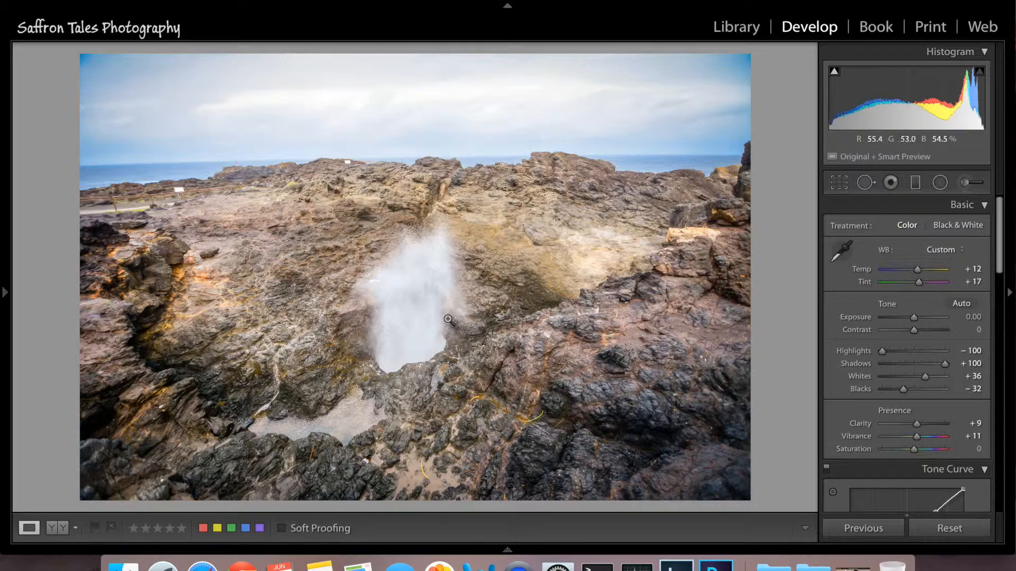
{"action": "key", "text": "super+z"}
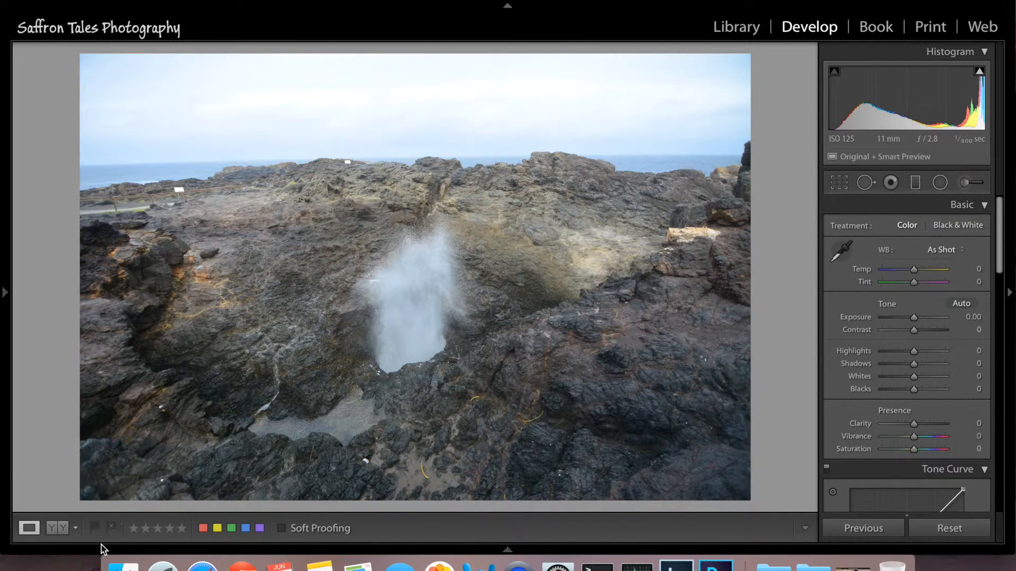
View the cliff photo, return to the blowhole photo and apply the previously selected photo's settings to it
{"action": "mouse_move", "coordinate": [104, 544]}
{"action": "left_click", "coordinate": [59, 511]}
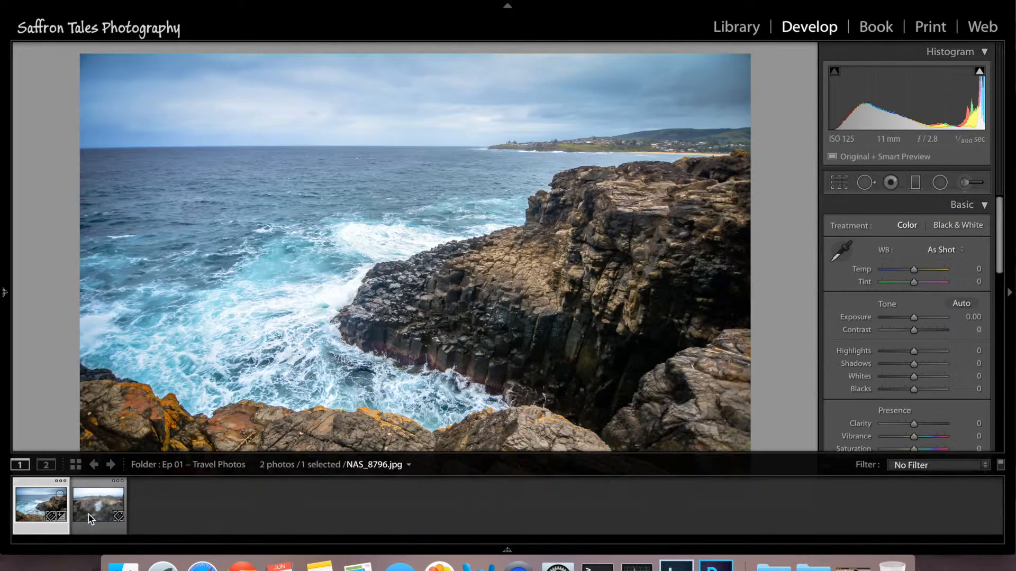
{"action": "left_click", "coordinate": [87, 514]}
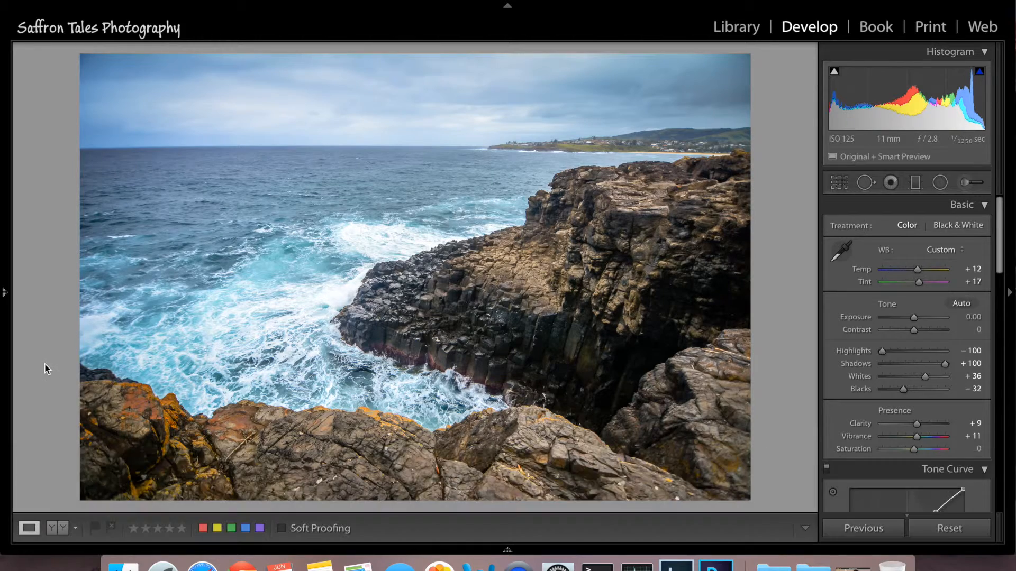
{"action": "key", "text": "Right"}
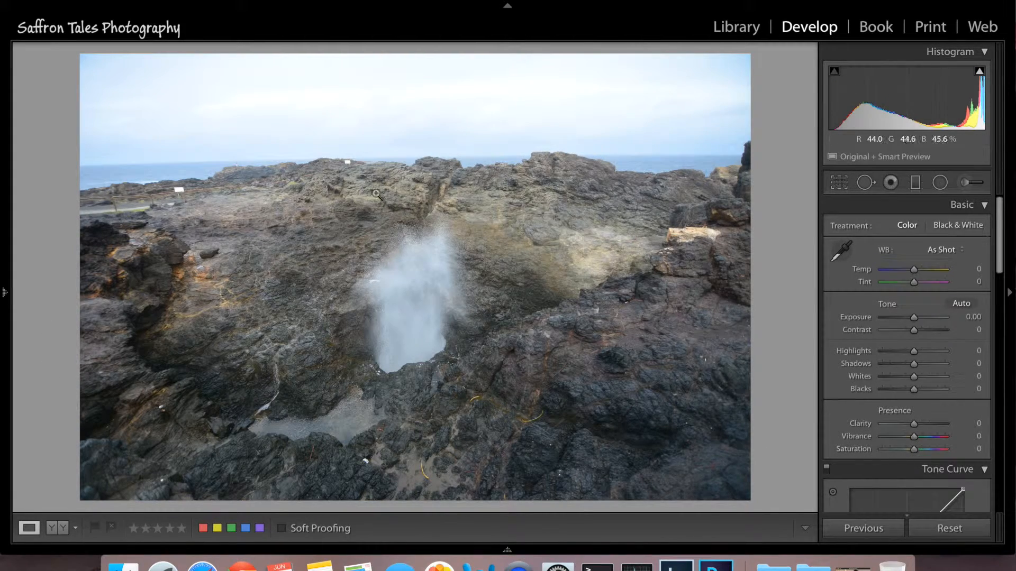
{"action": "left_click", "coordinate": [880, 533]}
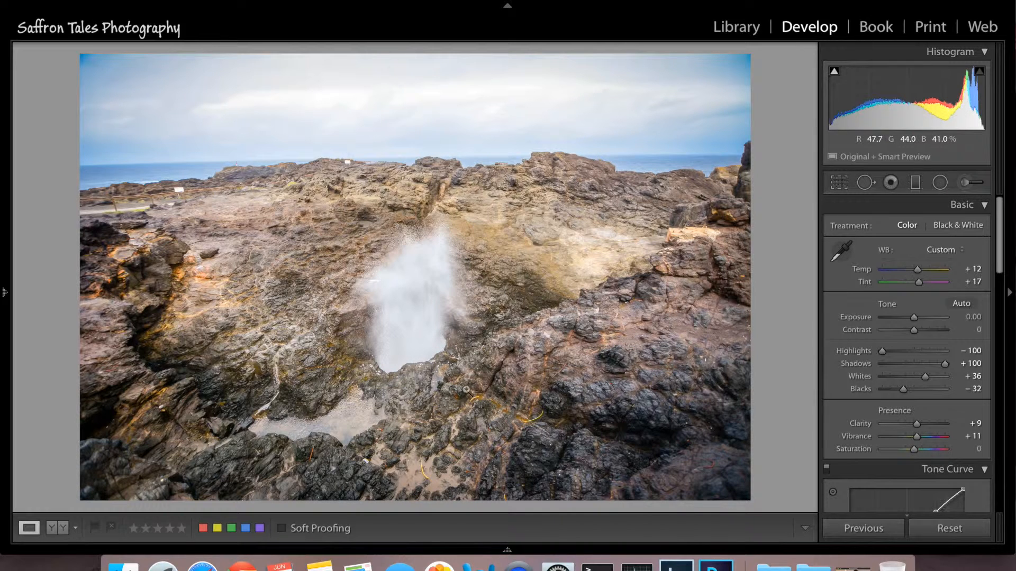
Compare the cliff photo with the matching blowhole photo and inspect the blowhole's rocks and spray up close
{"action": "mouse_move", "coordinate": [105, 548]}
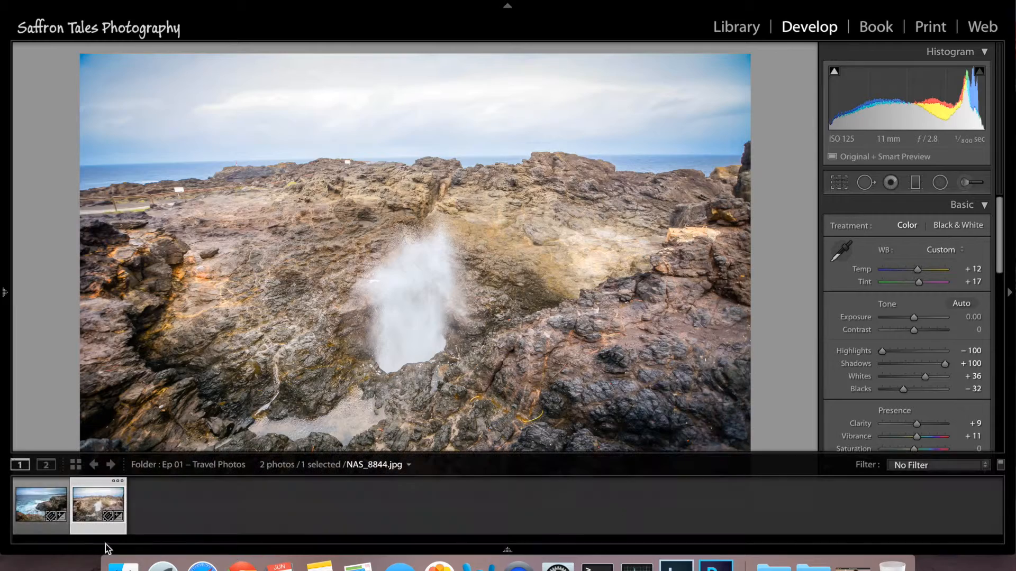
{"action": "left_click", "coordinate": [43, 509]}
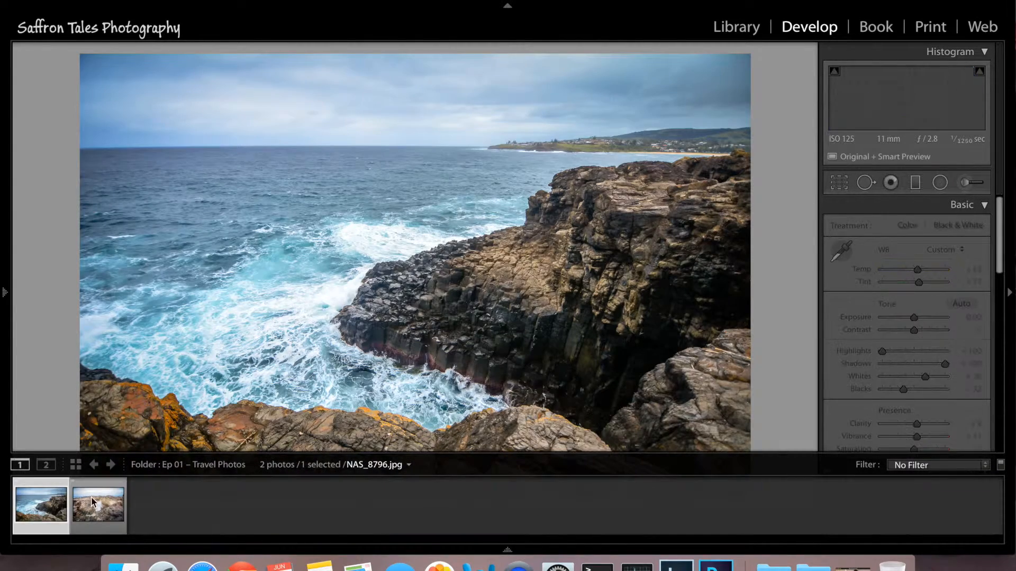
{"action": "left_click", "coordinate": [90, 497]}
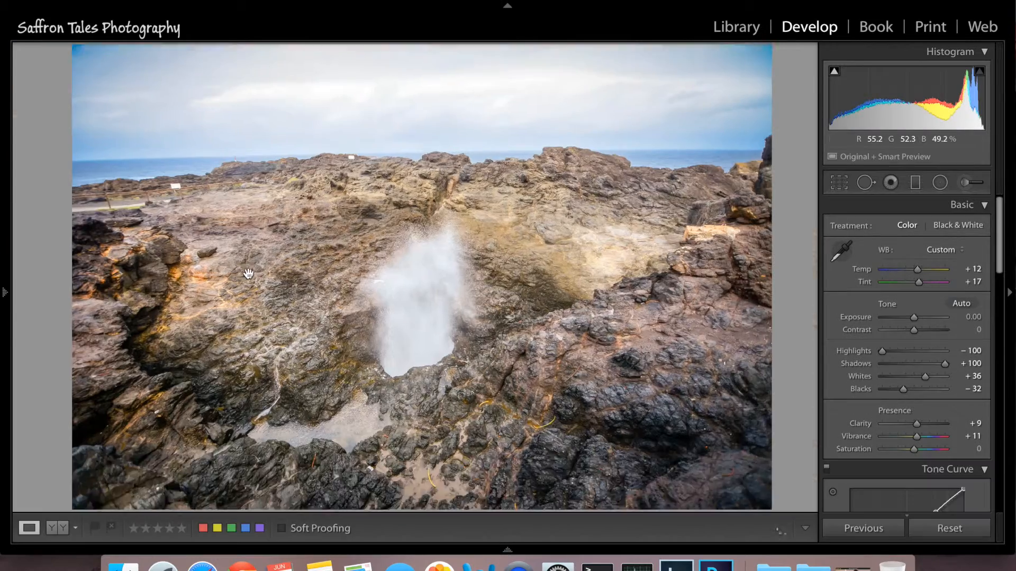
{"action": "left_click", "coordinate": [248, 274]}
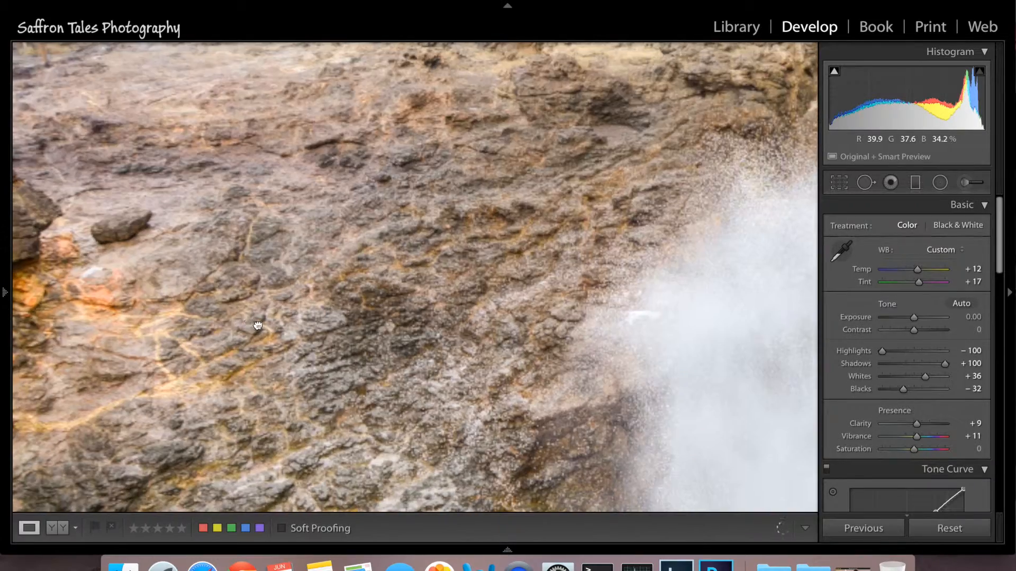
{"action": "left_click", "coordinate": [252, 325]}
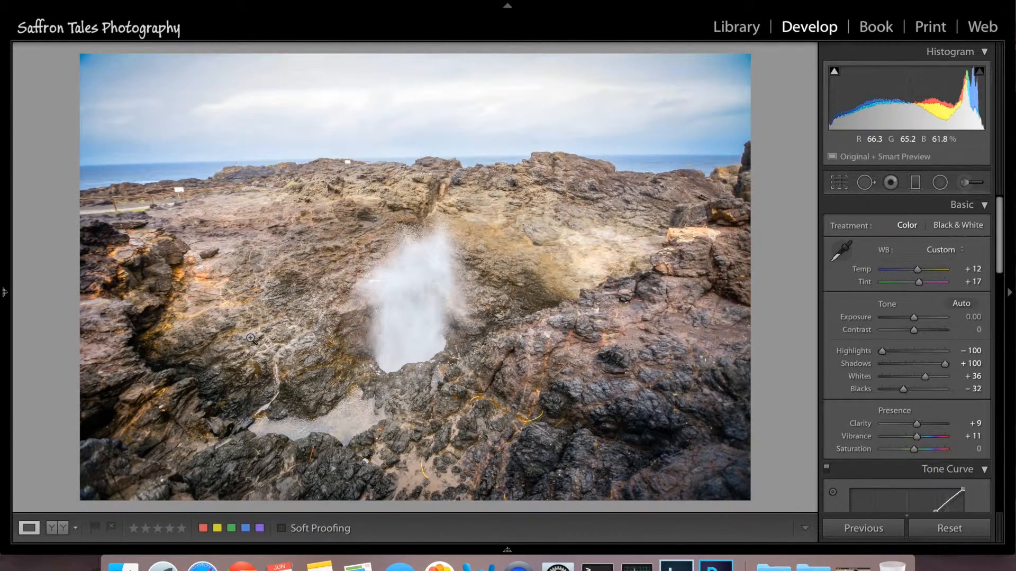
Undo the recent photo selections and the previous settings applied to the blowhole photo, restoring its unedited state
{"action": "key", "text": "super+z"}
{"action": "key", "text": "super+z"}
{"action": "key", "text": "F6"}
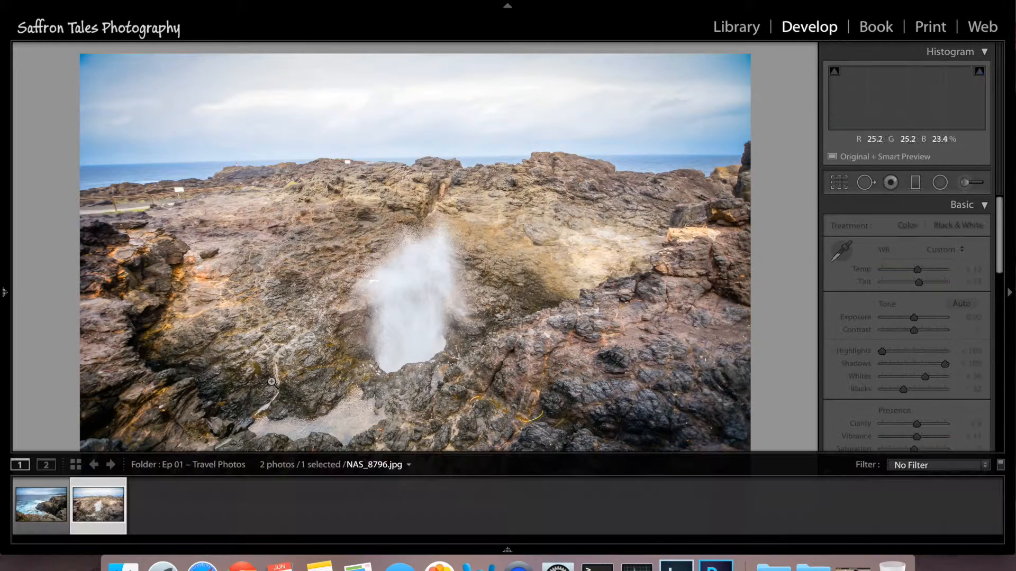
{"action": "key", "text": "super+z"}
{"action": "key", "text": "F6"}
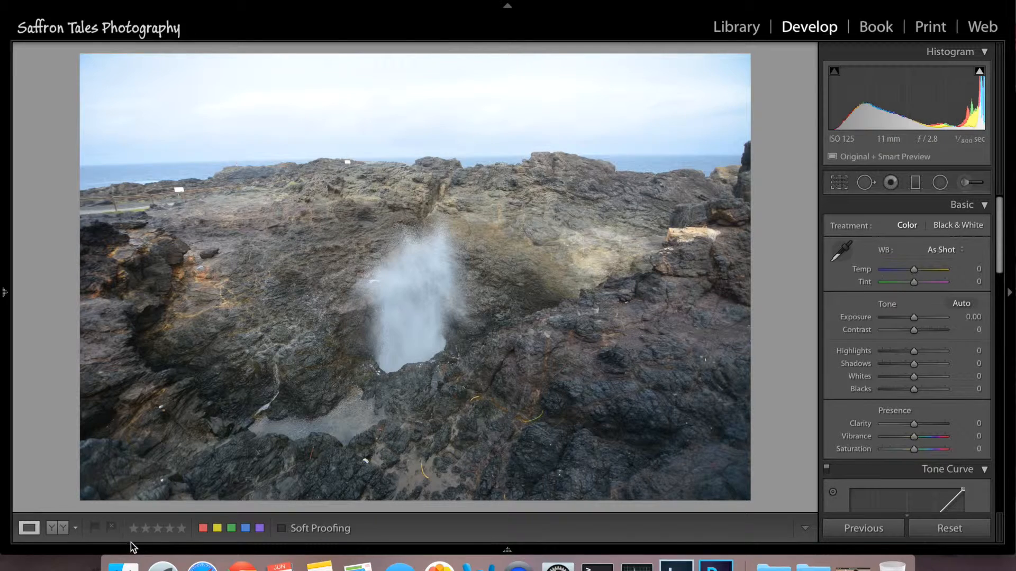
Synchronize all develop settings from the cliff photo NAS_8796.jpg to the blowhole photo and view the blowhole photo
{"action": "mouse_move", "coordinate": [132, 544]}
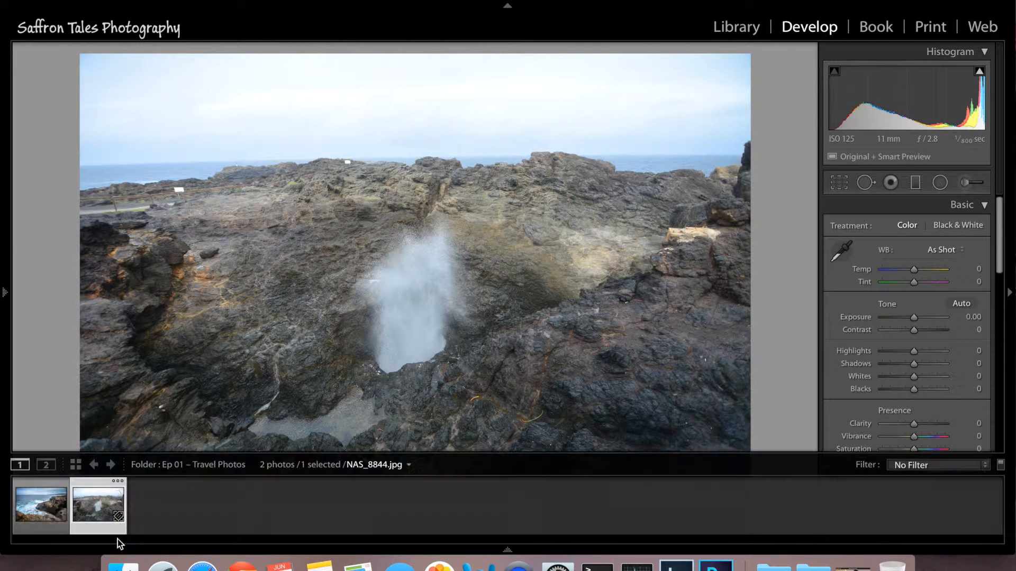
{"action": "left_click", "coordinate": [35, 512]}
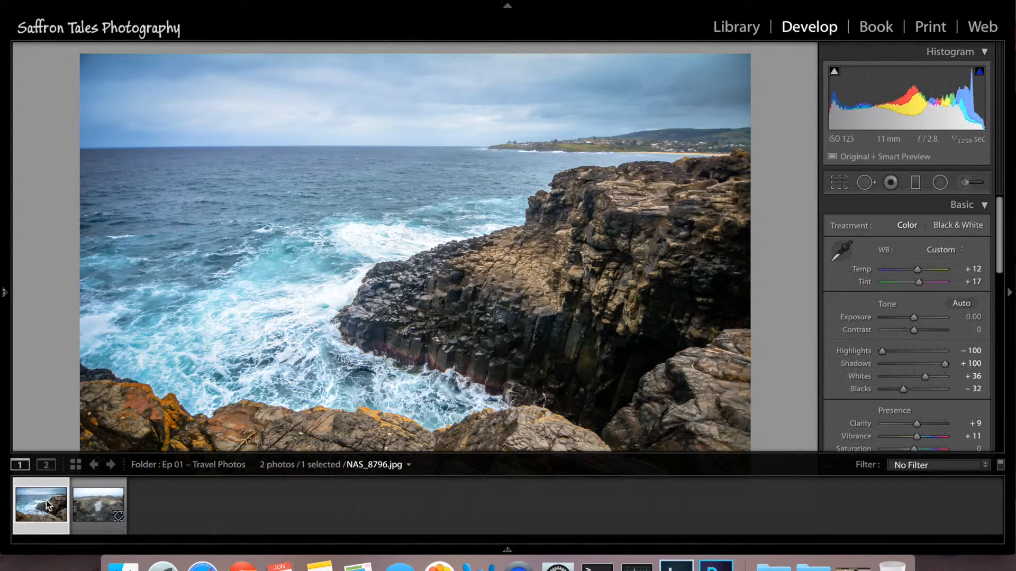
{"action": "left_click", "coordinate": [96, 499], "text": "super"}
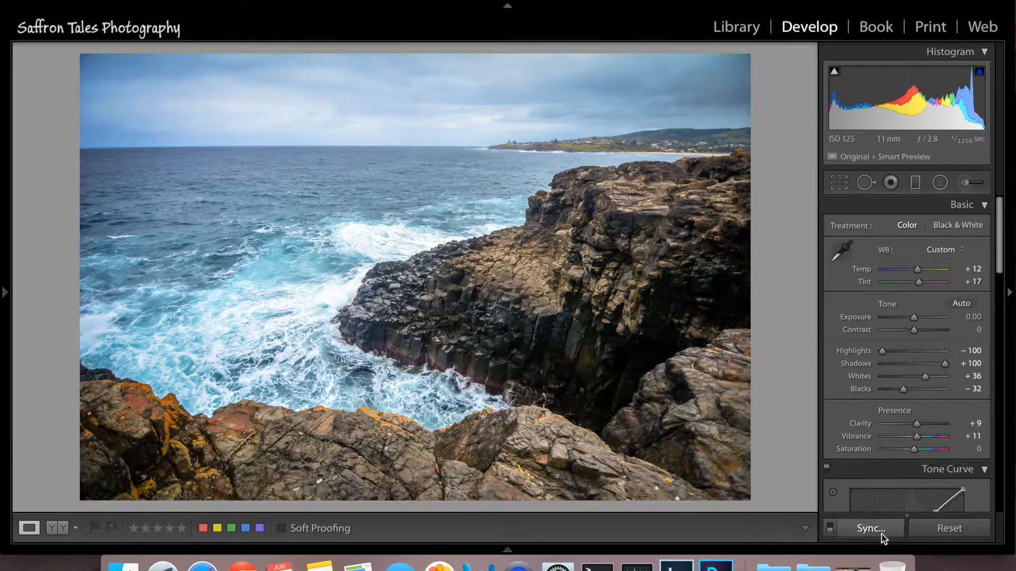
{"action": "left_click", "coordinate": [871, 529]}
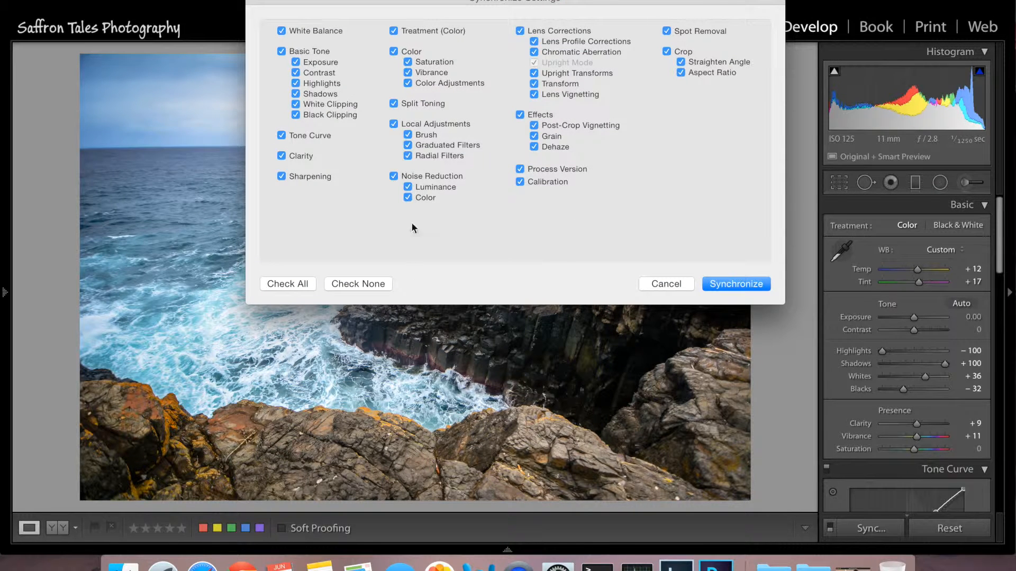
{"action": "left_click", "coordinate": [721, 286]}
{"action": "mouse_move", "coordinate": [195, 544]}
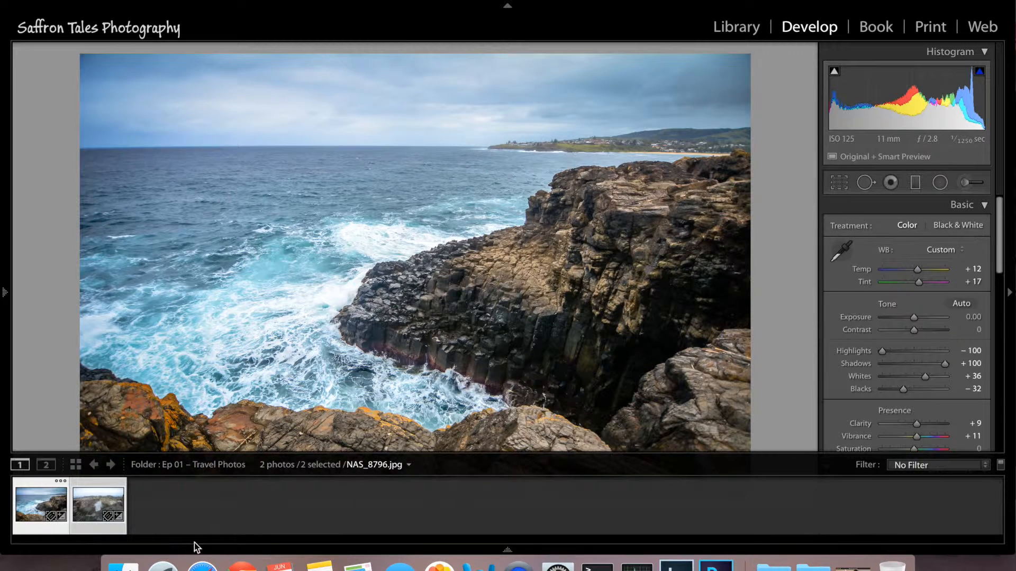
{"action": "left_click", "coordinate": [103, 515]}
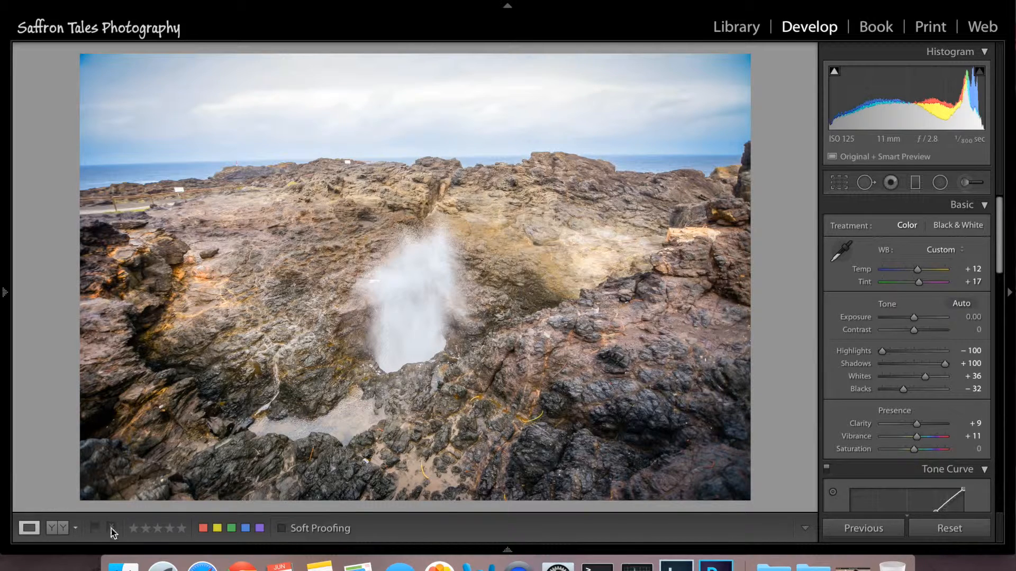
Set up an Adjustment Brush with the Dodge (Lighten) effect on the cliff photo and show the selected mask overlay
{"action": "mouse_move", "coordinate": [98, 551]}
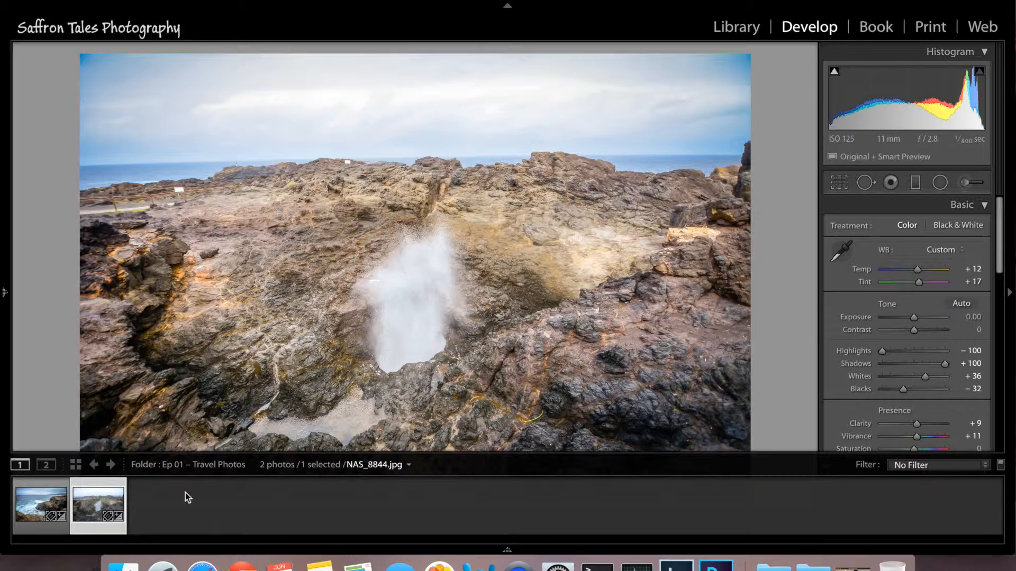
{"action": "left_click", "coordinate": [47, 505]}
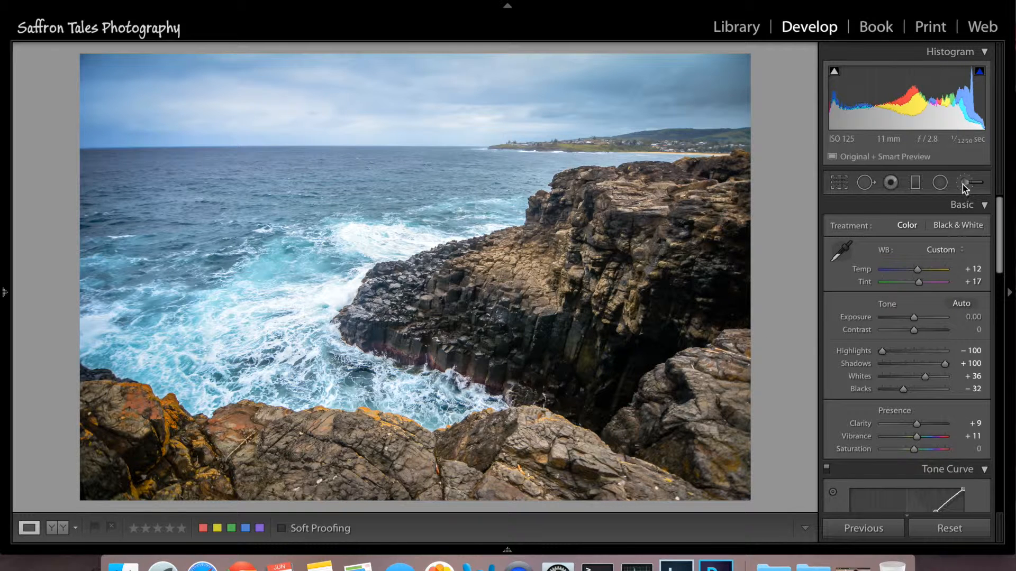
{"action": "key", "text": "k"}
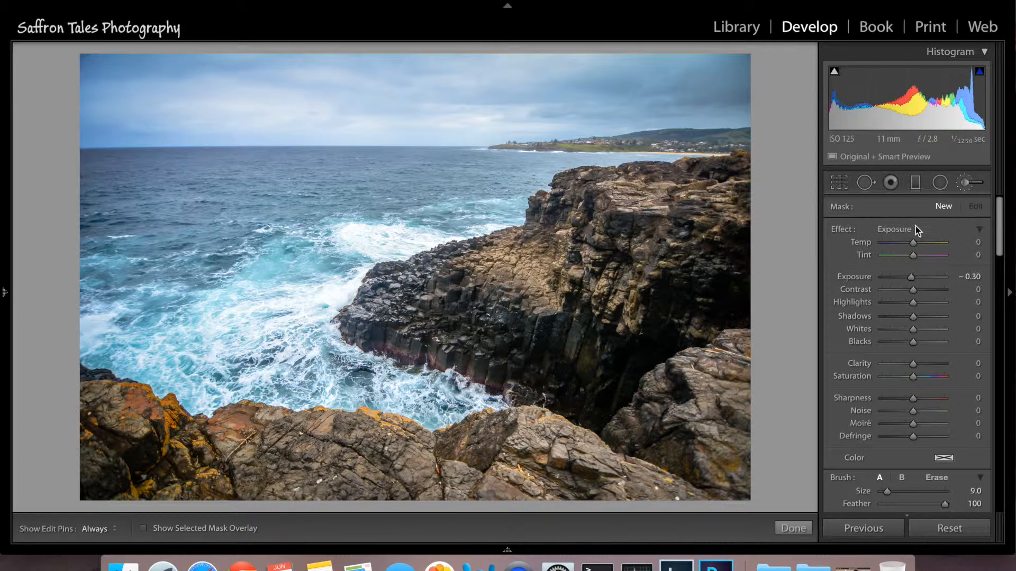
{"action": "left_click", "coordinate": [915, 228]}
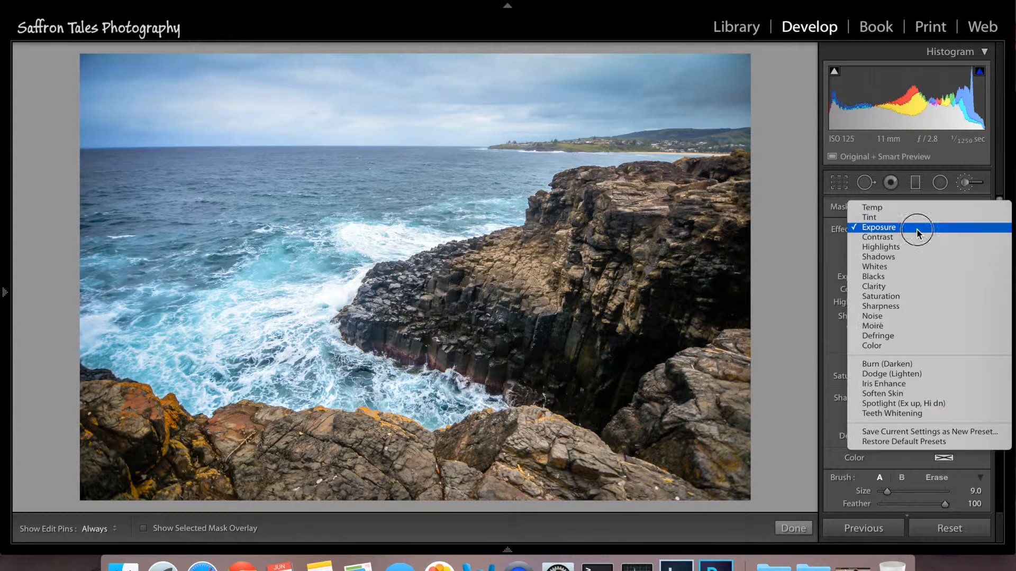
{"action": "left_click", "coordinate": [906, 377]}
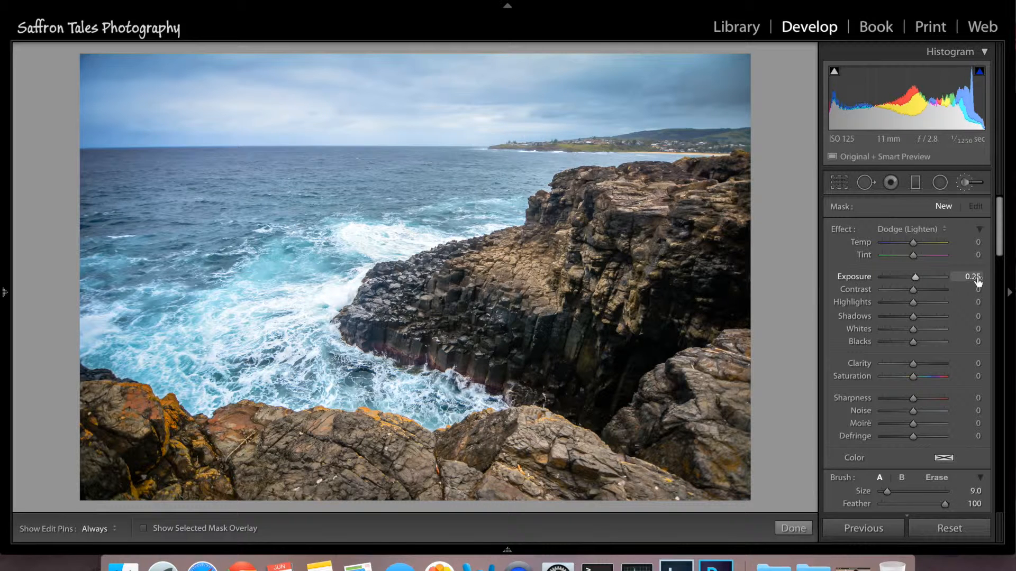
{"action": "left_click", "coordinate": [161, 529]}
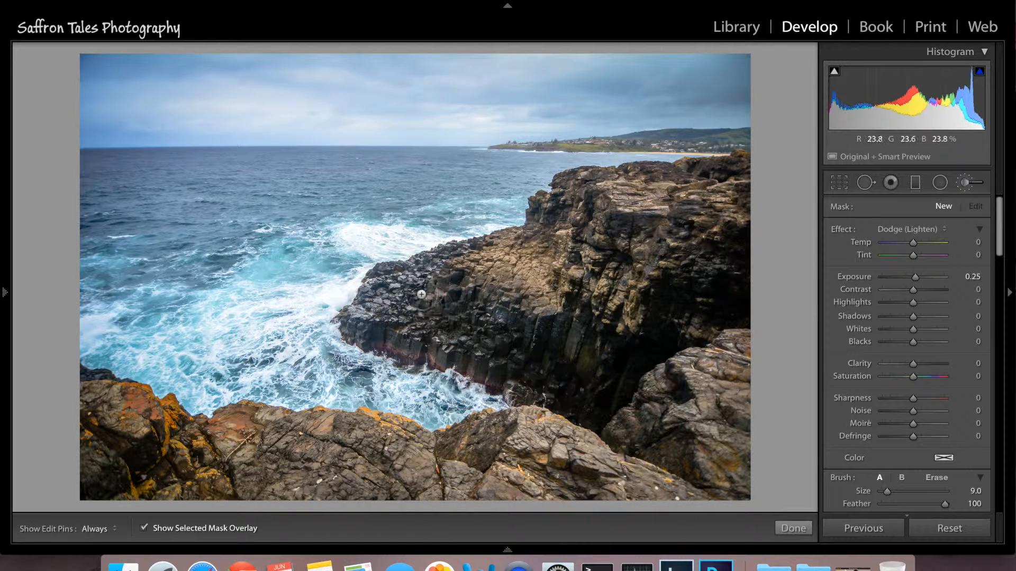
Paint the dodge mask over the sunlit cliff faces, white surf and bright foreground rocks, and finish the brush edit
{"action": "left_click", "coordinate": [515, 240]}
{"action": "mouse_move", "coordinate": [500, 242]}
{"action": "left_mouse_down"}
{"action": "mouse_move", "coordinate": [522, 236]}
{"action": "mouse_move", "coordinate": [544, 279]}
{"action": "mouse_move", "coordinate": [584, 298]}
{"action": "mouse_move", "coordinate": [645, 298]}
{"action": "mouse_move", "coordinate": [621, 177]}
{"action": "mouse_move", "coordinate": [678, 149]}
{"action": "mouse_move", "coordinate": [704, 311]}
{"action": "mouse_move", "coordinate": [664, 392]}
{"action": "mouse_move", "coordinate": [724, 413]}
{"action": "mouse_move", "coordinate": [733, 460]}
{"action": "mouse_move", "coordinate": [551, 420]}
{"action": "mouse_move", "coordinate": [379, 418]}
{"action": "left_mouse_up"}
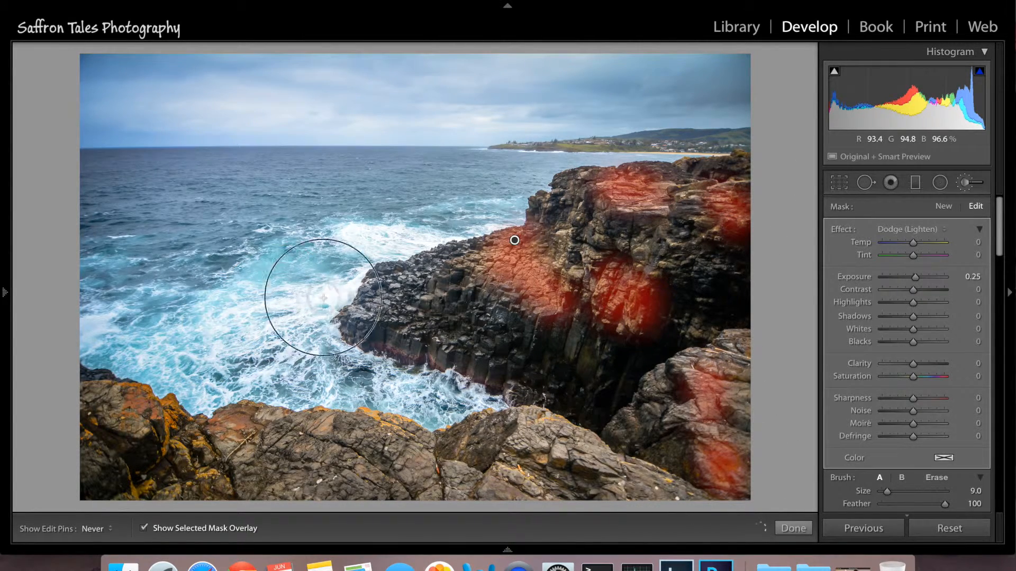
{"action": "left_click_drag", "start_coordinate": [356, 236], "coordinate": [375, 241]}
{"action": "mouse_move", "coordinate": [389, 326]}
{"action": "left_mouse_down"}
{"action": "mouse_move", "coordinate": [276, 376]}
{"action": "mouse_move", "coordinate": [330, 346]}
{"action": "left_mouse_up"}
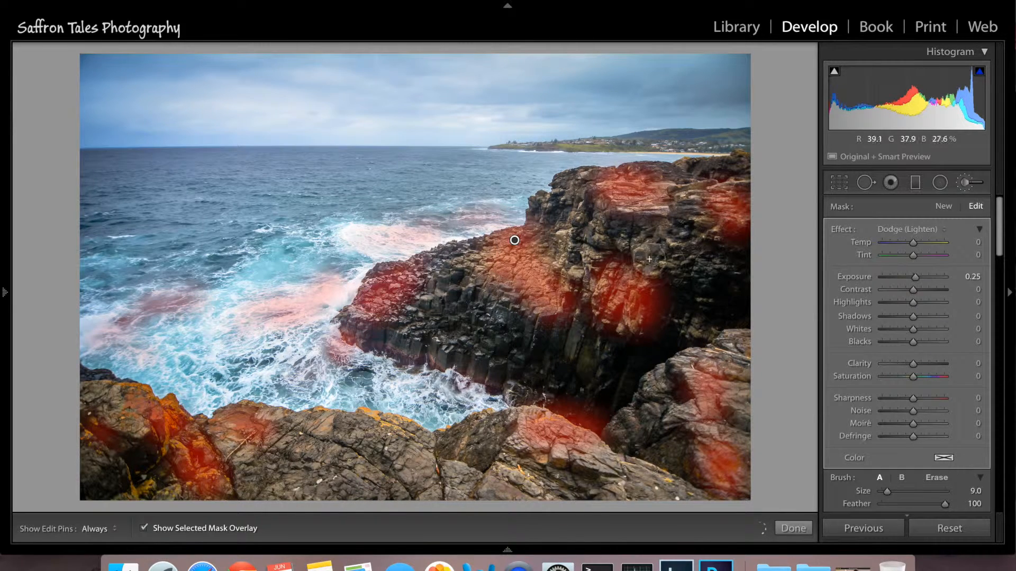
{"action": "key", "text": "h"}
{"action": "key", "text": "h"}
{"action": "key", "text": "h"}
{"action": "key", "text": "h"}
{"action": "key", "text": "h"}
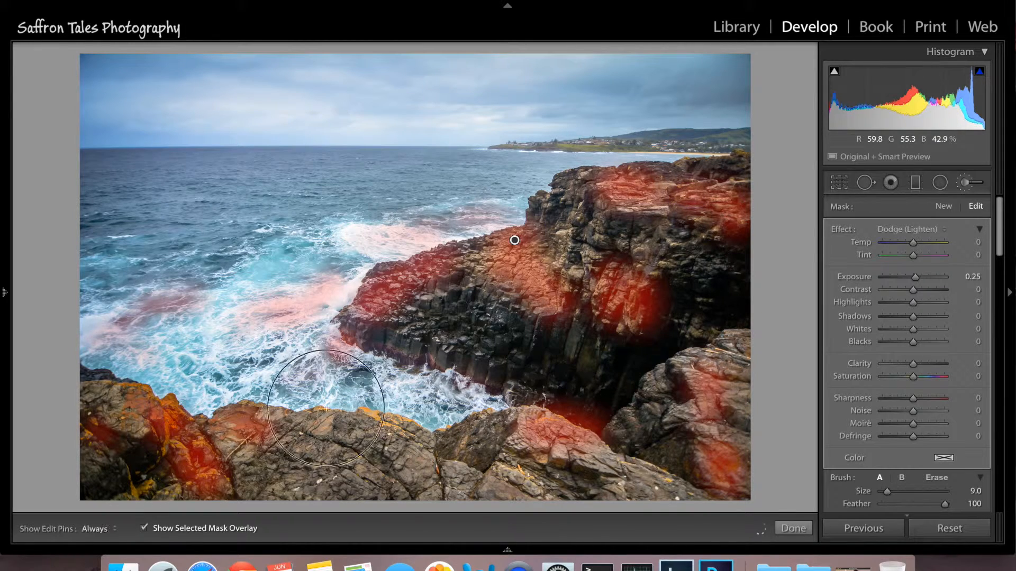
{"action": "key", "text": "h"}
{"action": "key", "text": "h"}
{"action": "key", "text": "h"}
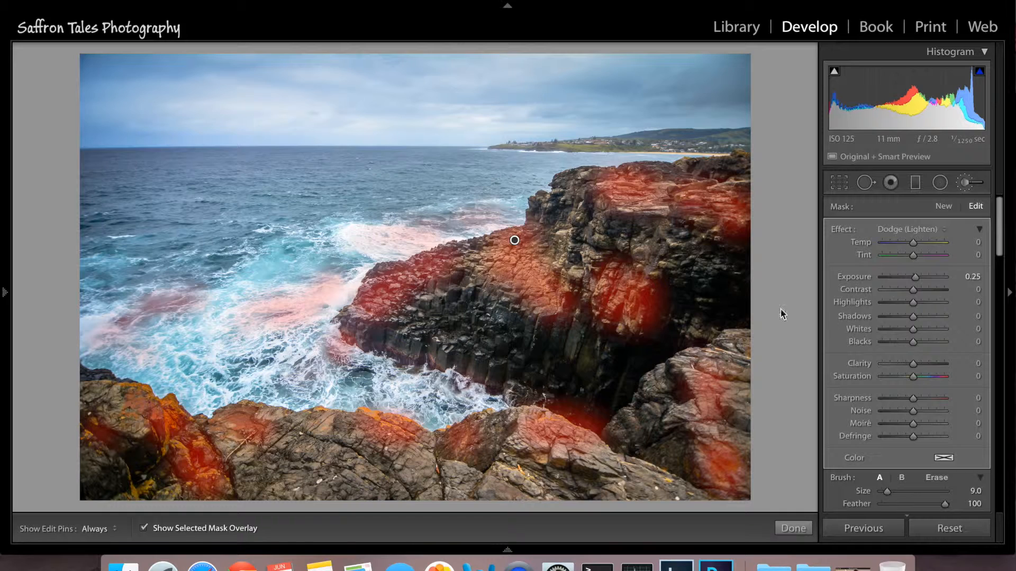
{"action": "left_click", "coordinate": [801, 530]}
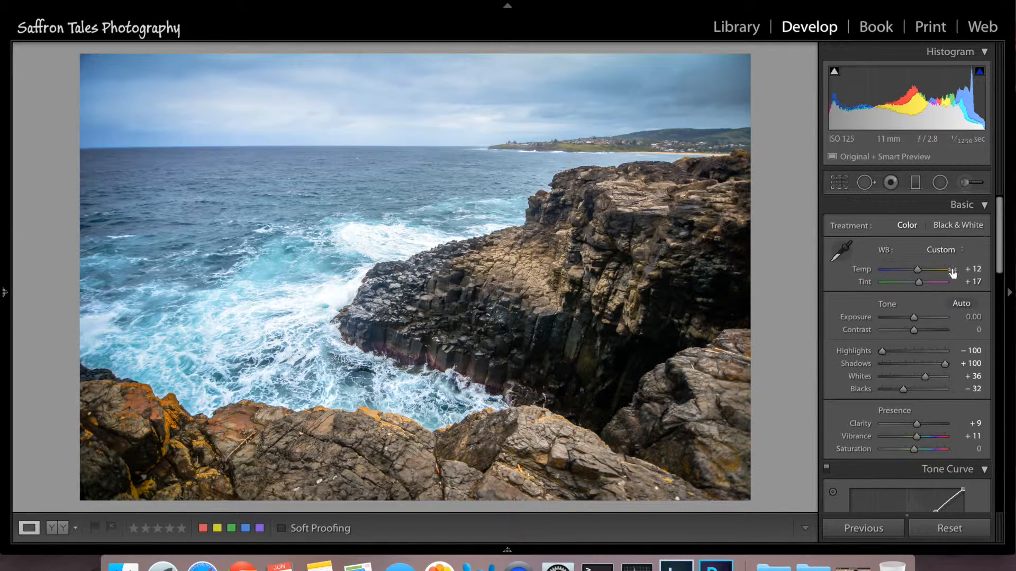
Paint a new Burn (Darken) brush mask over the cliff's shadowed lower faces and the dark foreground rock areas
{"action": "mouse_move", "coordinate": [998, 254]}
{"action": "left_mouse_down"}
{"action": "mouse_move", "coordinate": [998, 268]}
{"action": "mouse_move", "coordinate": [997, 249]}
{"action": "left_mouse_up"}
{"action": "left_click", "coordinate": [962, 183]}
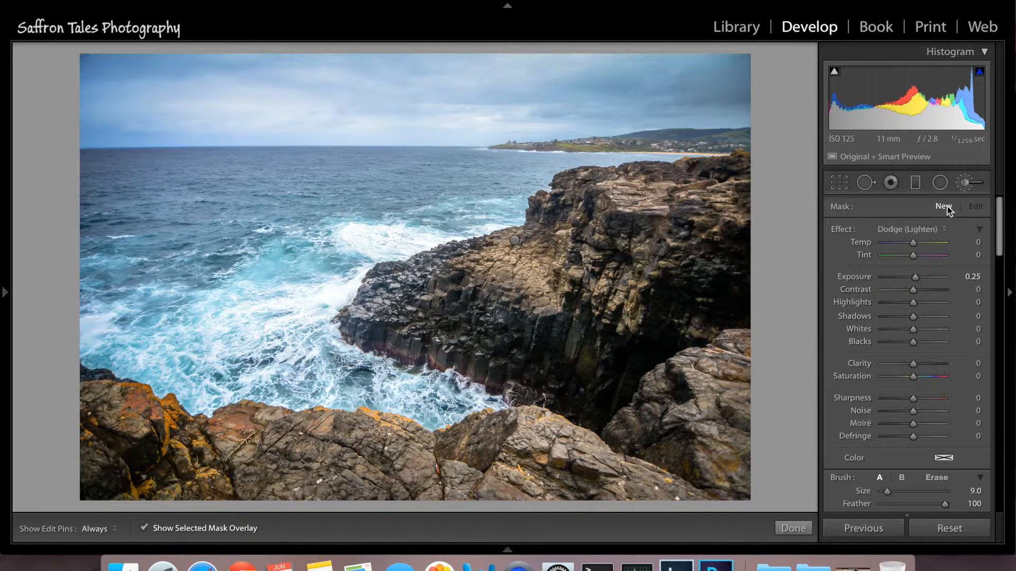
{"action": "left_click", "coordinate": [924, 234]}
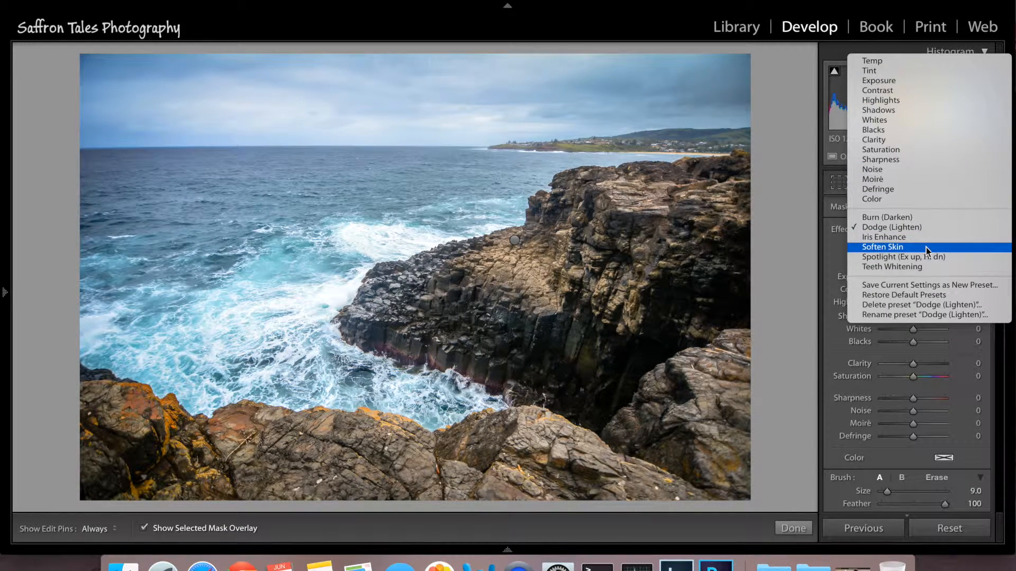
{"action": "left_click", "coordinate": [915, 217]}
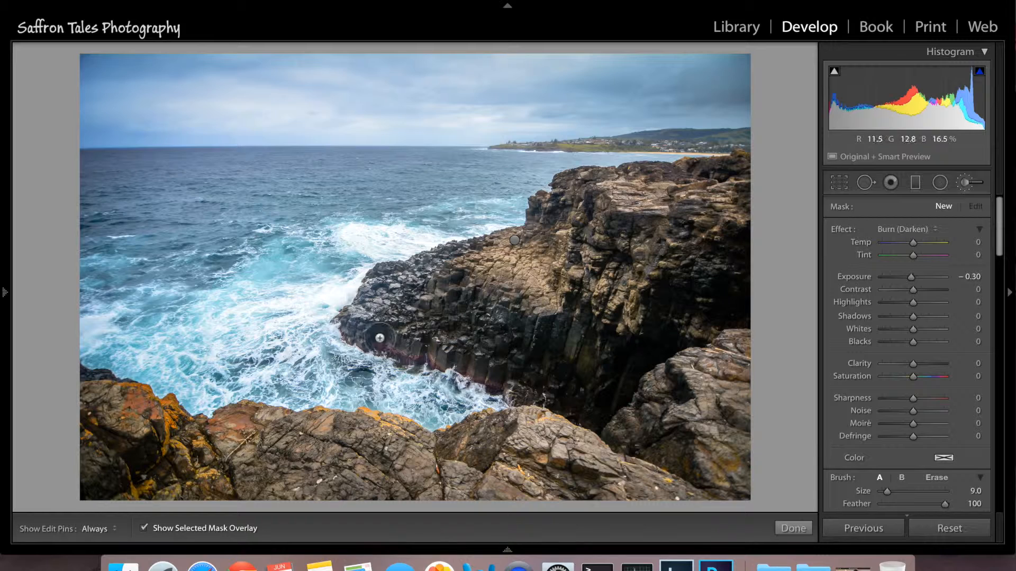
{"action": "mouse_move", "coordinate": [381, 335]}
{"action": "left_mouse_down"}
{"action": "mouse_move", "coordinate": [450, 323]}
{"action": "mouse_move", "coordinate": [476, 330]}
{"action": "left_mouse_up"}
{"action": "mouse_move", "coordinate": [557, 348]}
{"action": "left_mouse_down"}
{"action": "mouse_move", "coordinate": [577, 383]}
{"action": "mouse_move", "coordinate": [598, 384]}
{"action": "mouse_move", "coordinate": [691, 322]}
{"action": "mouse_move", "coordinate": [687, 279]}
{"action": "mouse_move", "coordinate": [699, 246]}
{"action": "mouse_move", "coordinate": [730, 258]}
{"action": "mouse_move", "coordinate": [742, 297]}
{"action": "left_mouse_up"}
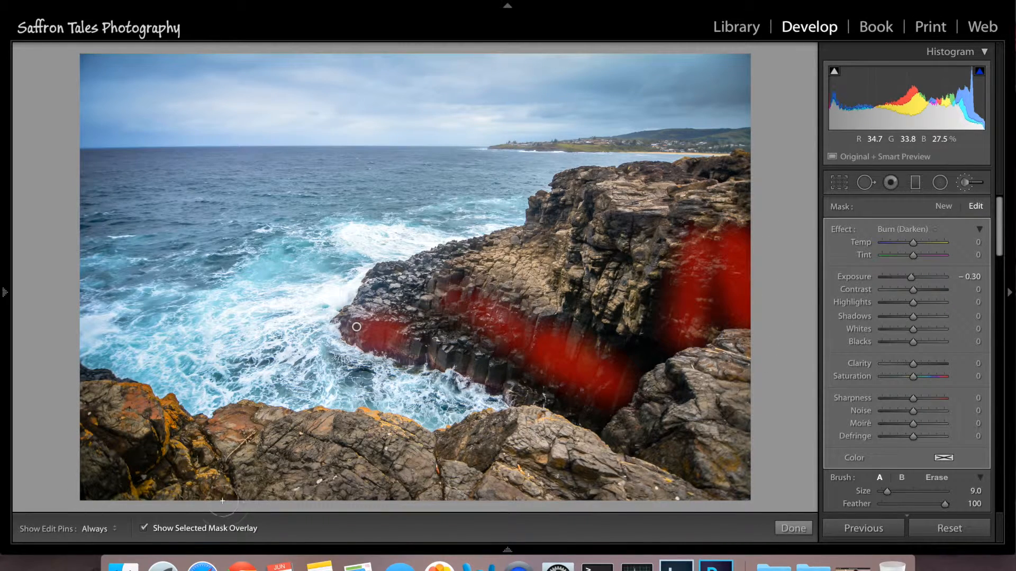
{"action": "key", "text": "h"}
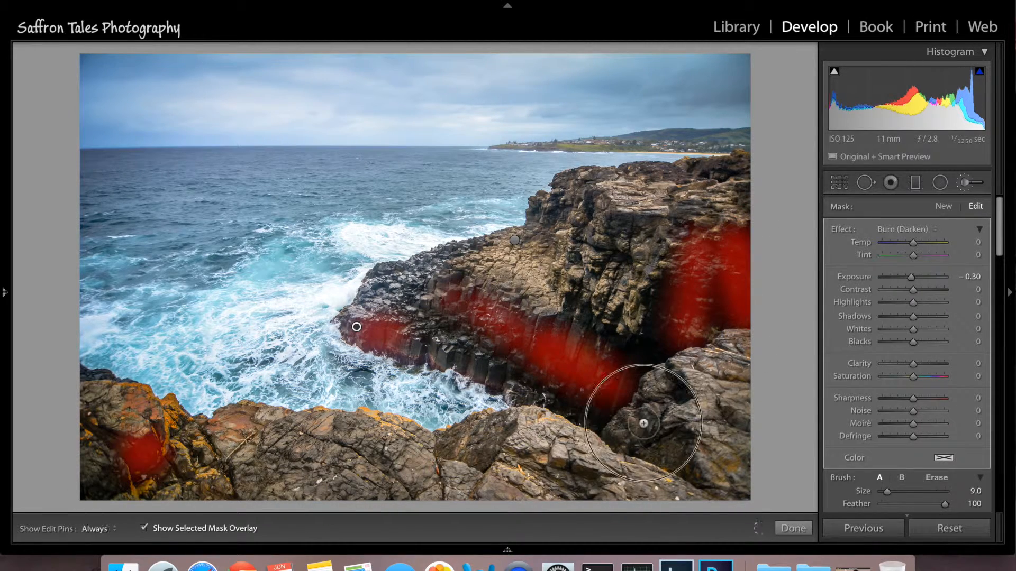
{"action": "key", "text": "h"}
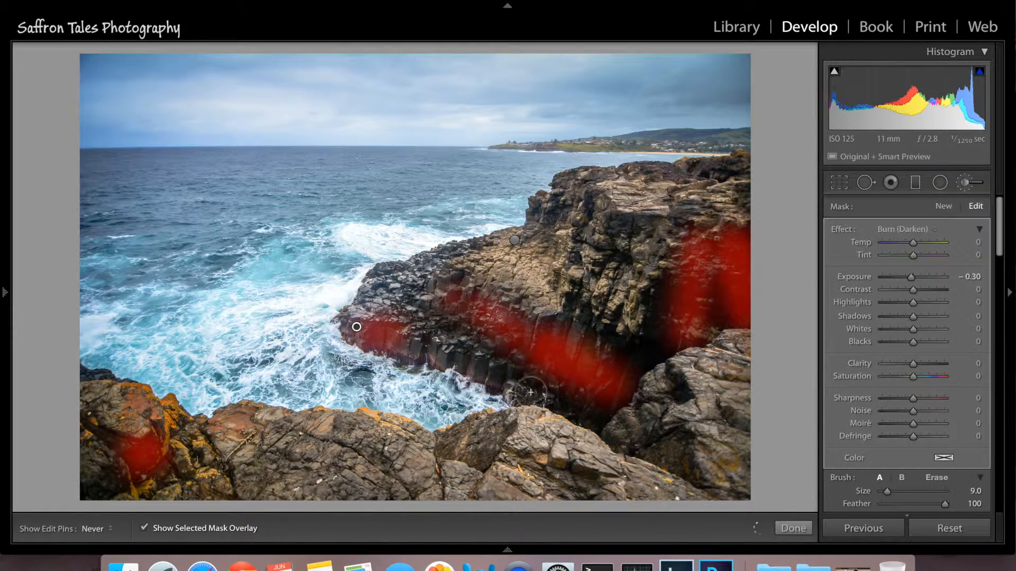
{"action": "key", "text": "h"}
{"action": "key", "text": "h"}
{"action": "key", "text": "h"}
{"action": "key", "text": "h"}
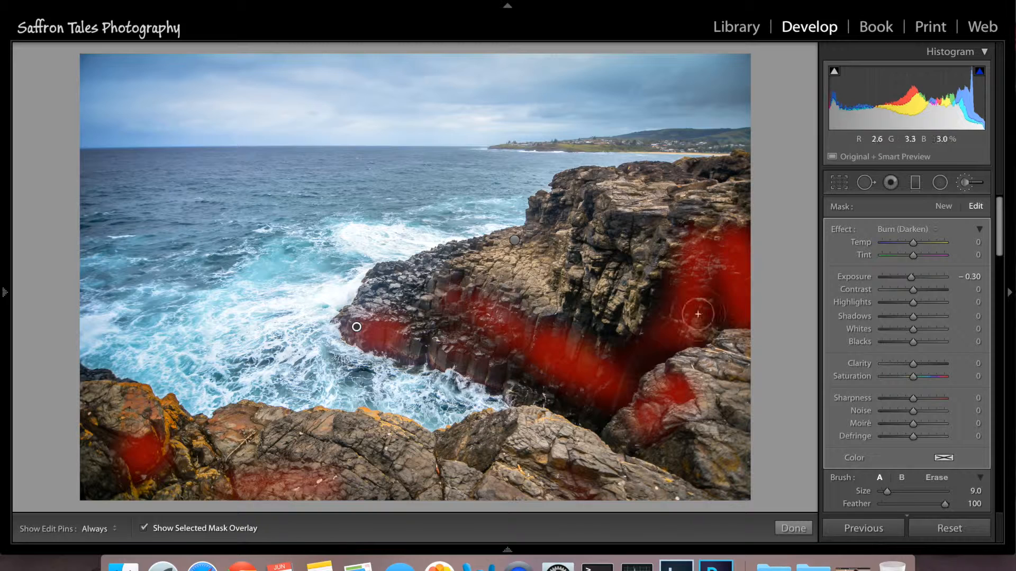
{"action": "key", "text": "h"}
{"action": "key", "text": "h"}
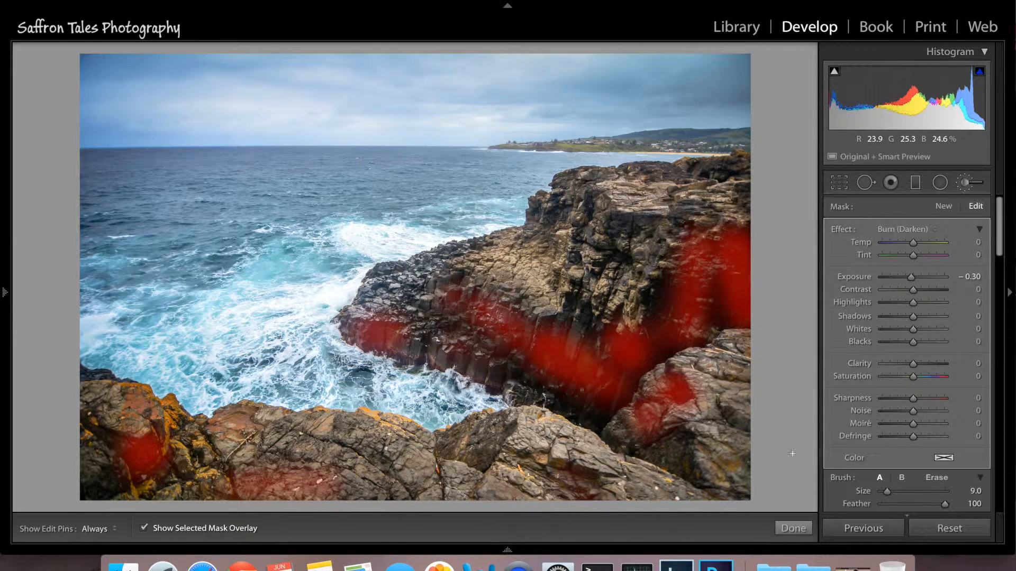
{"action": "left_click", "coordinate": [793, 528]}
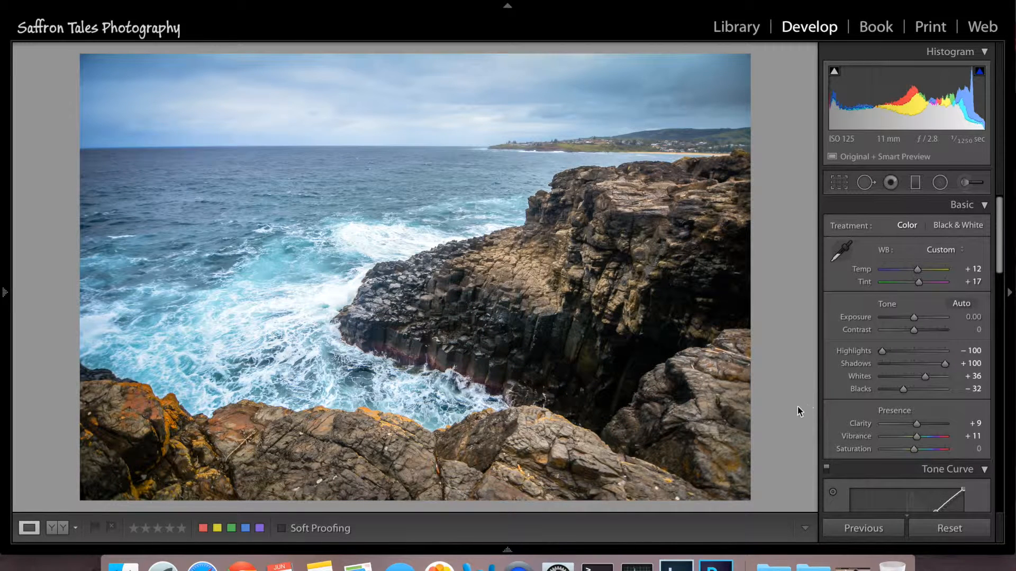
Compare the cliff photo's Post-Crop Vignette Amount history state with its latest brush stroke state
{"action": "mouse_move", "coordinate": [3, 284]}
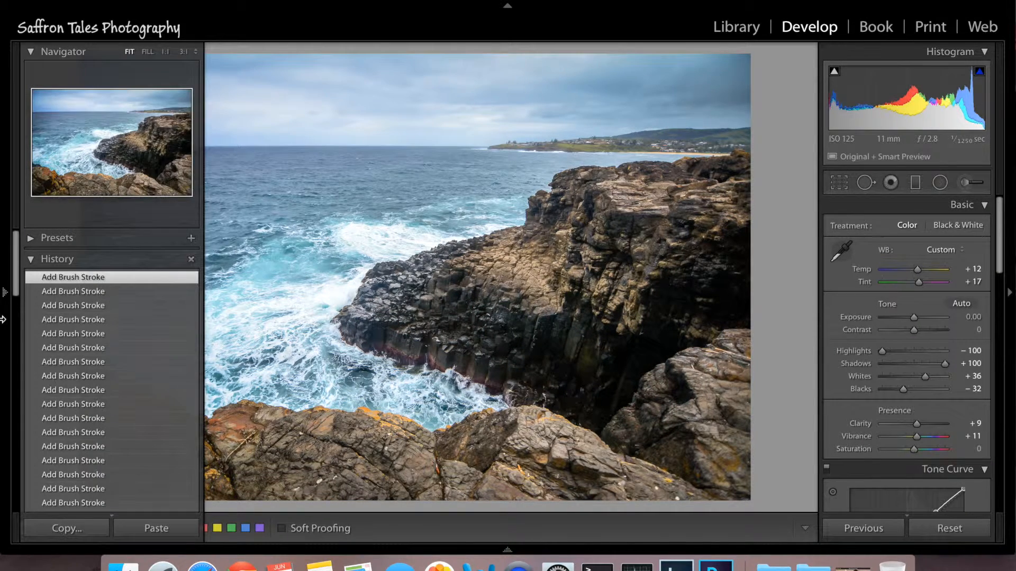
{"action": "left_click_drag", "start_coordinate": [15, 289], "coordinate": [46, 435]}
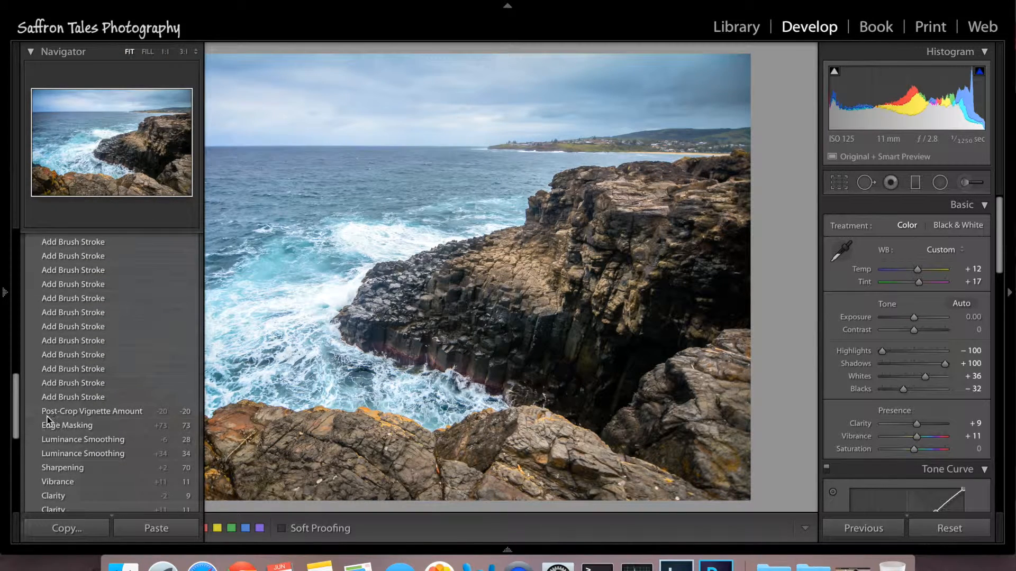
{"action": "left_click", "coordinate": [97, 414]}
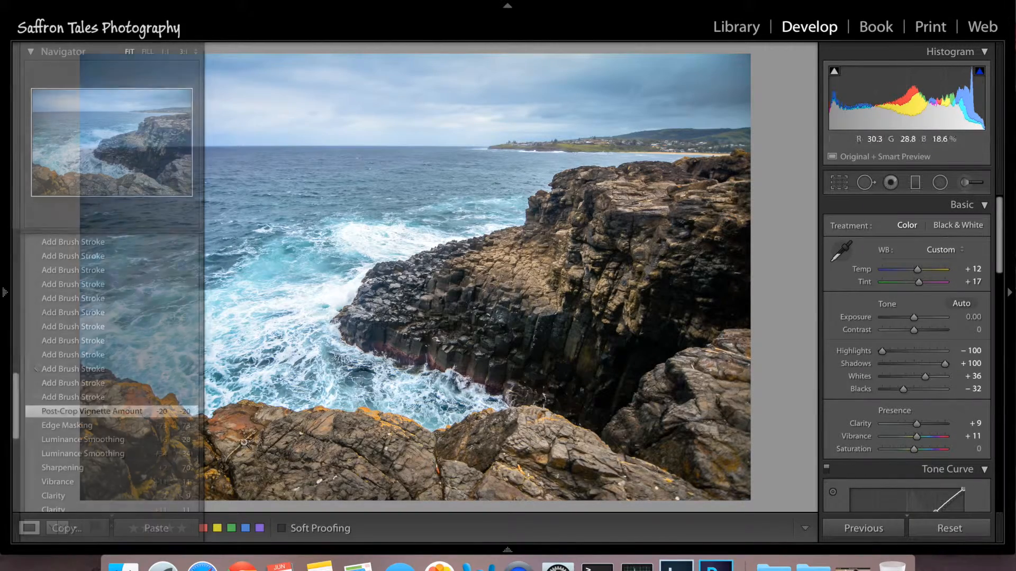
{"action": "left_click", "coordinate": [4, 302]}
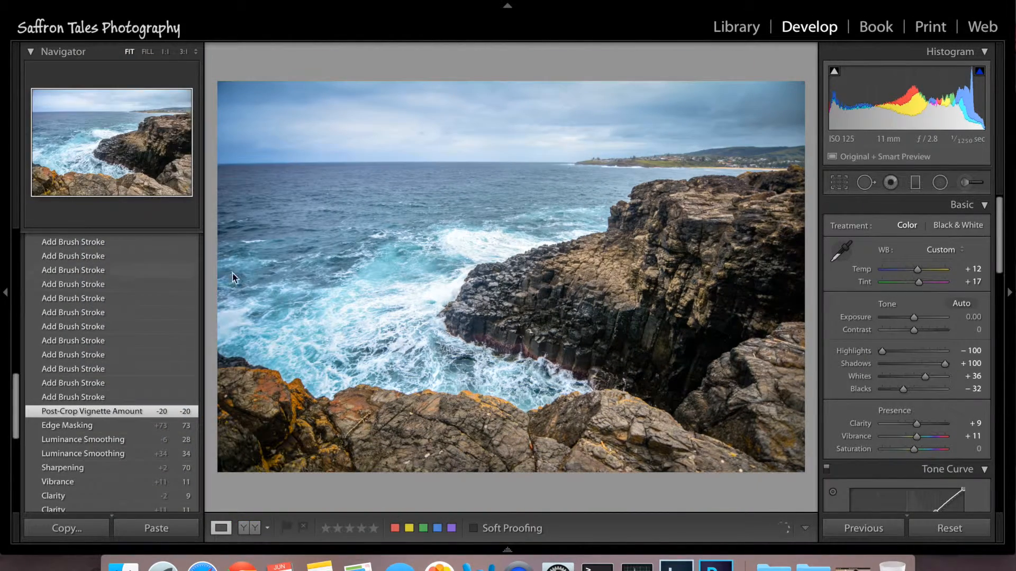
{"action": "left_click_drag", "start_coordinate": [13, 428], "coordinate": [23, 263]}
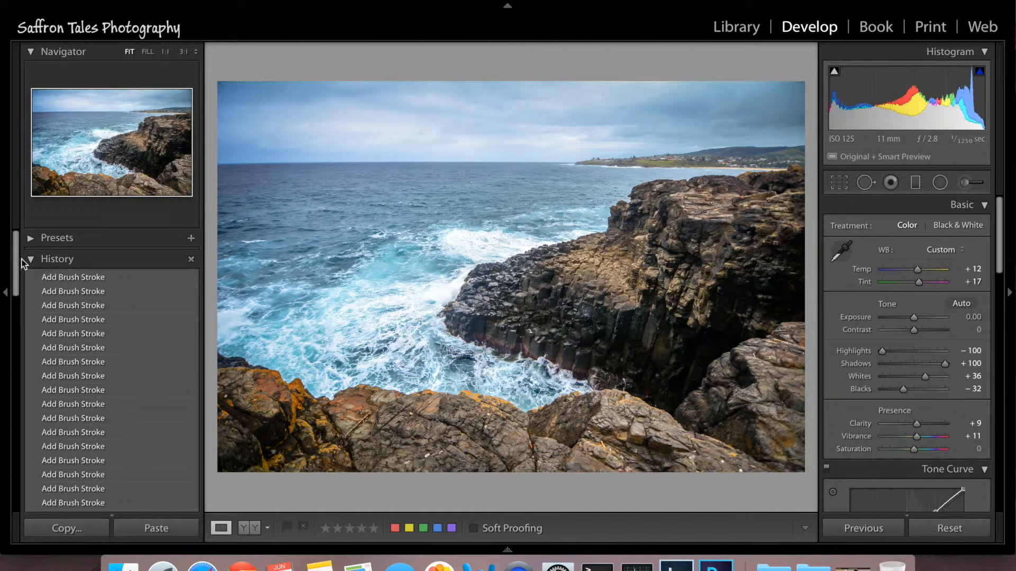
{"action": "left_click", "coordinate": [77, 277]}
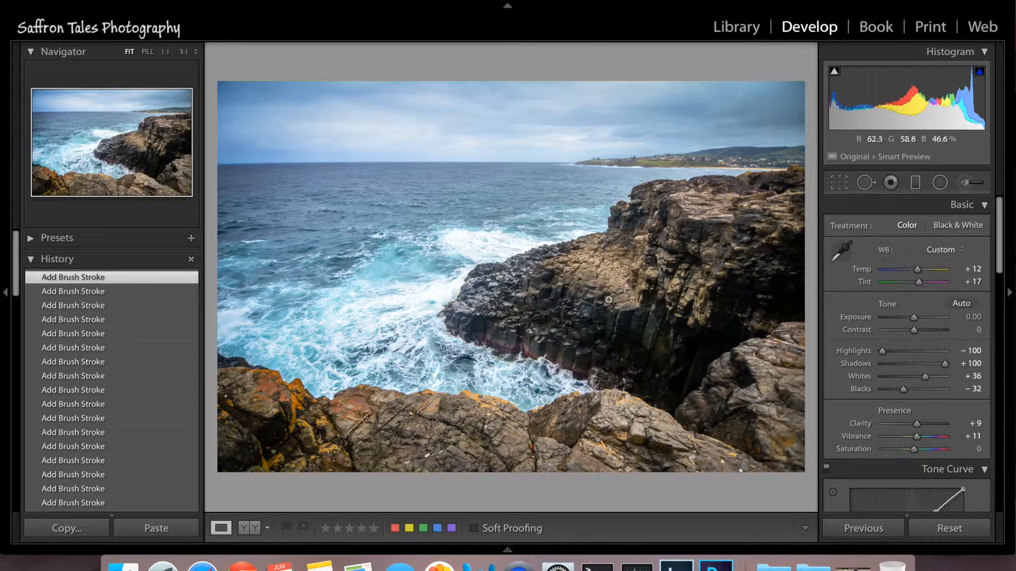
{"action": "left_click", "coordinate": [4, 311]}
Switch to the blowhole photo and start a new Adjustment Brush mask with the Burn (Darken) effect and brush size 13
{"action": "mouse_move", "coordinate": [296, 548]}
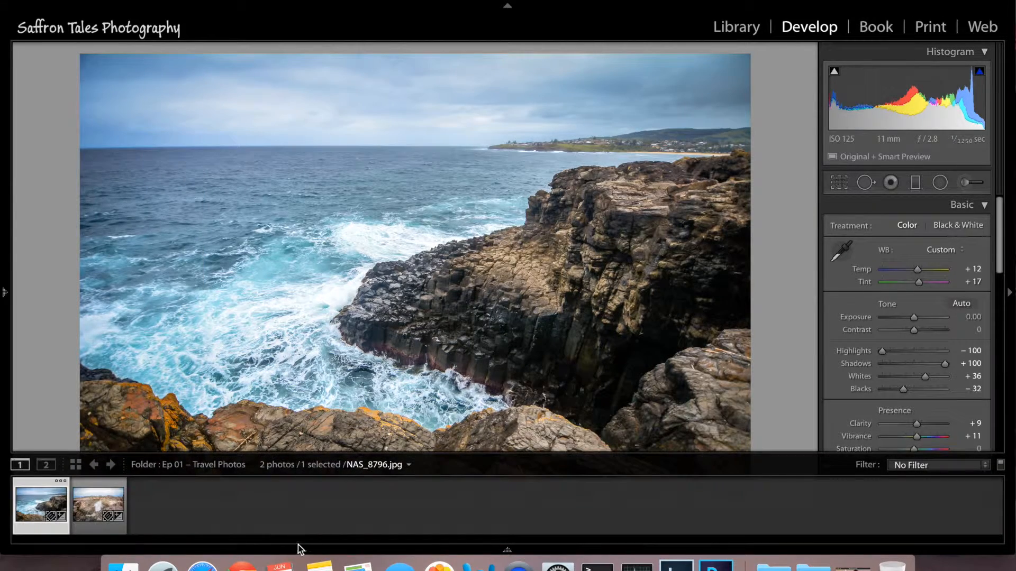
{"action": "left_click", "coordinate": [110, 502]}
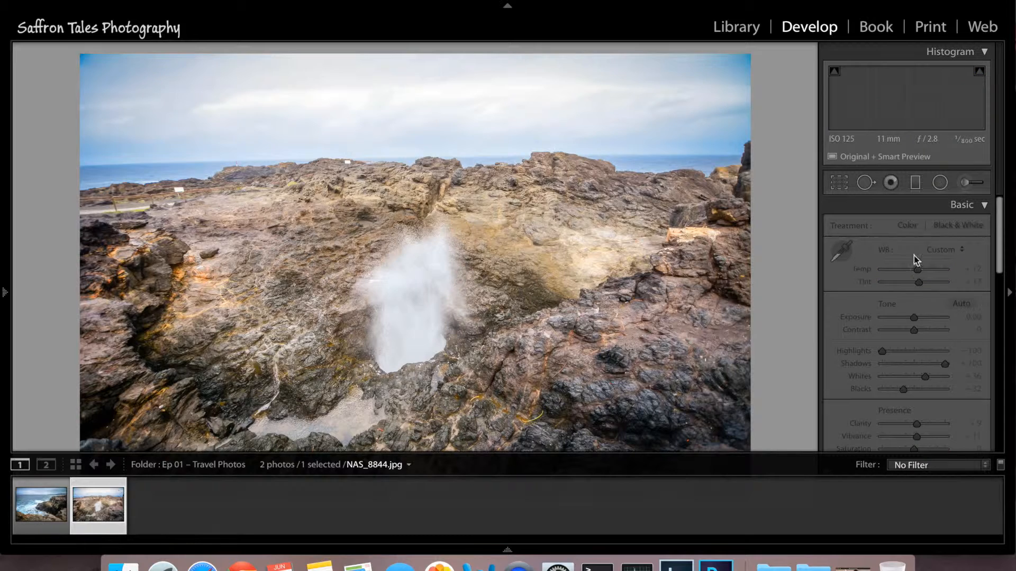
{"action": "left_click", "coordinate": [964, 185]}
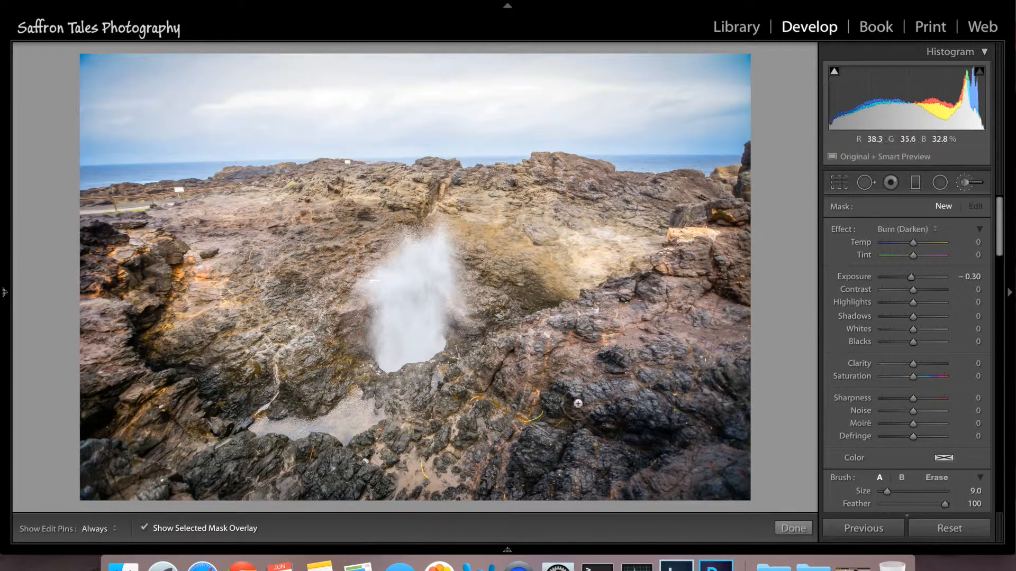
{"action": "scroll", "coordinate": [556, 450], "scroll_direction": "down", "scroll_amount": 3}
{"action": "scroll", "coordinate": [554, 450], "scroll_direction": "up", "scroll_amount": 4}
Paint the burn mask over the dark foreground rocks and the shadowed rock slopes around the blowhole, and finish the brush edit
{"action": "mouse_move", "coordinate": [510, 489]}
{"action": "left_mouse_down"}
{"action": "mouse_move", "coordinate": [575, 454]}
{"action": "mouse_move", "coordinate": [659, 435]}
{"action": "mouse_move", "coordinate": [581, 405]}
{"action": "left_mouse_up"}
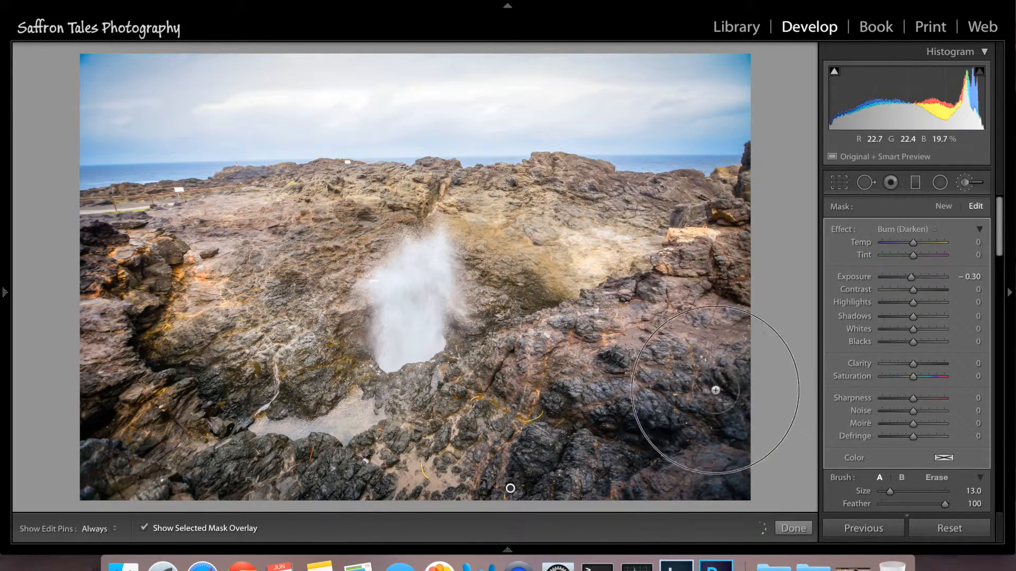
{"action": "mouse_move", "coordinate": [136, 482]}
{"action": "left_mouse_down"}
{"action": "mouse_move", "coordinate": [374, 454]}
{"action": "mouse_move", "coordinate": [417, 416]}
{"action": "mouse_move", "coordinate": [286, 392]}
{"action": "mouse_move", "coordinate": [256, 349]}
{"action": "mouse_move", "coordinate": [320, 275]}
{"action": "left_mouse_up"}
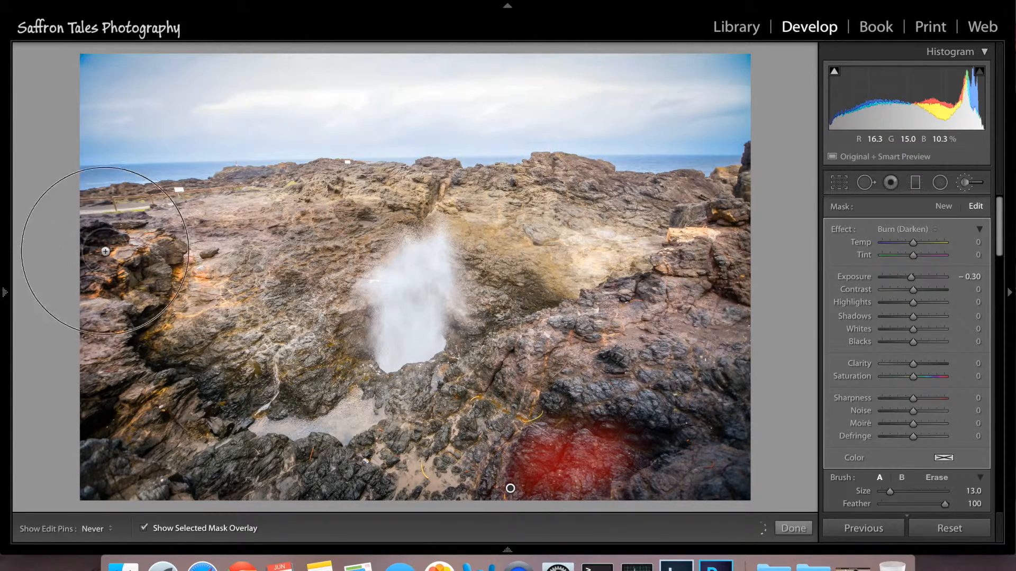
{"action": "mouse_move", "coordinate": [572, 223]}
{"action": "left_mouse_down"}
{"action": "mouse_move", "coordinate": [578, 264]}
{"action": "mouse_move", "coordinate": [376, 215]}
{"action": "mouse_move", "coordinate": [346, 183]}
{"action": "mouse_move", "coordinate": [304, 291]}
{"action": "left_mouse_up"}
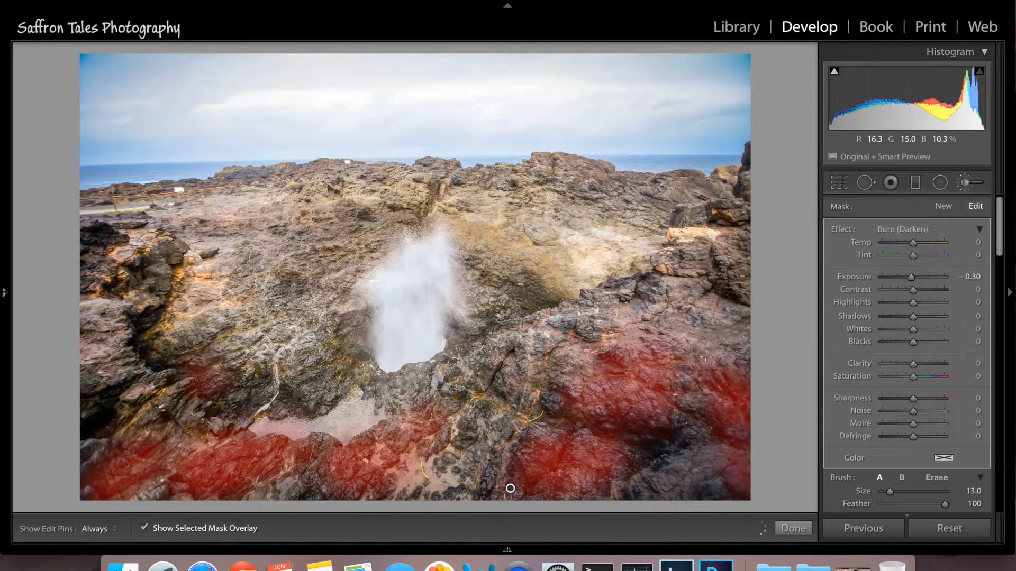
{"action": "left_click_drag", "start_coordinate": [403, 267], "coordinate": [192, 235]}
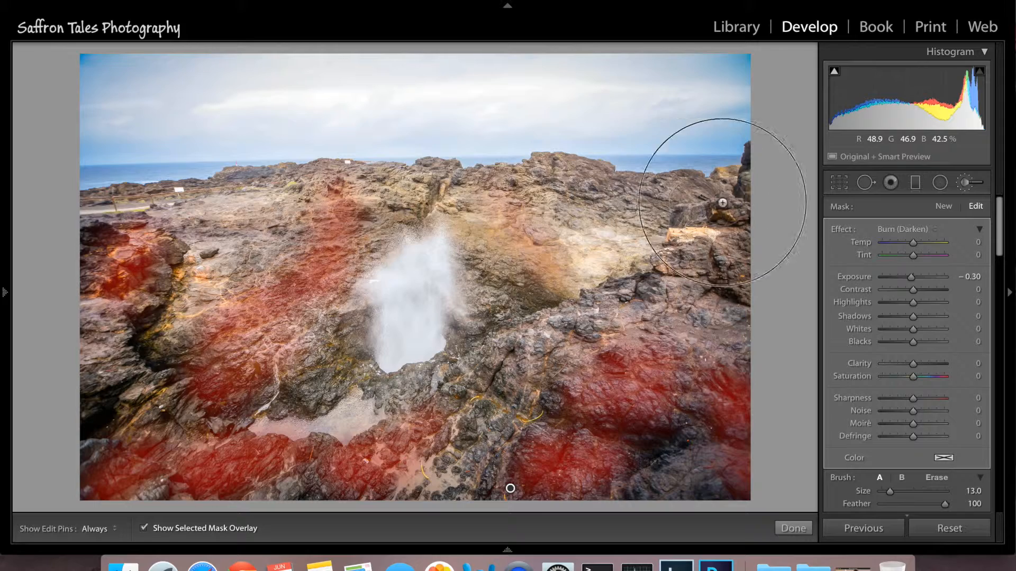
{"action": "left_click_drag", "start_coordinate": [726, 265], "coordinate": [714, 261]}
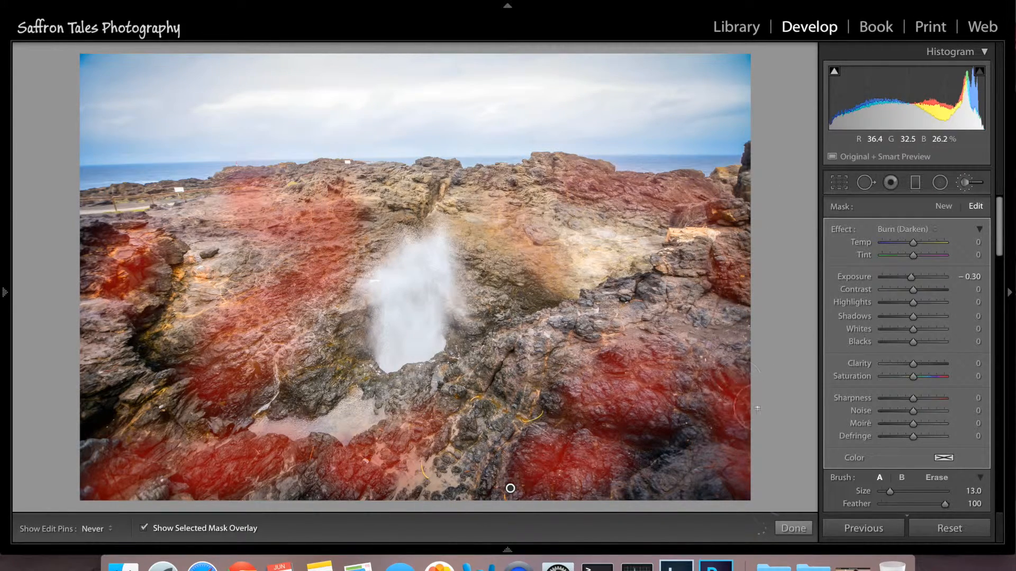
{"action": "left_click", "coordinate": [793, 528]}
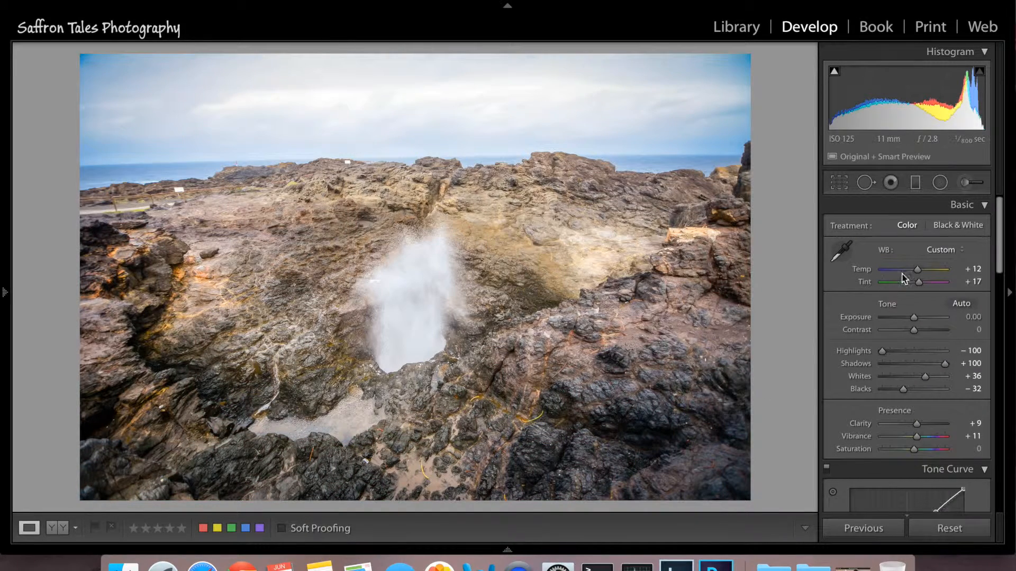
Paint a new Dodge (Lighten) brush mask over the water spout, rock pool and sunlit rock patches, and finish the brush edit
{"action": "left_click", "coordinate": [967, 183]}
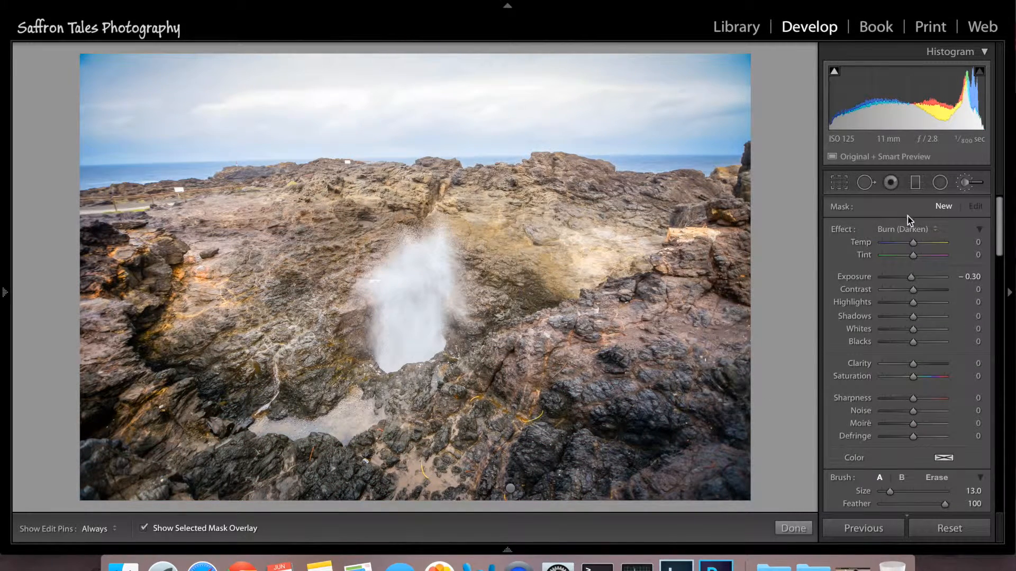
{"action": "left_click", "coordinate": [930, 231]}
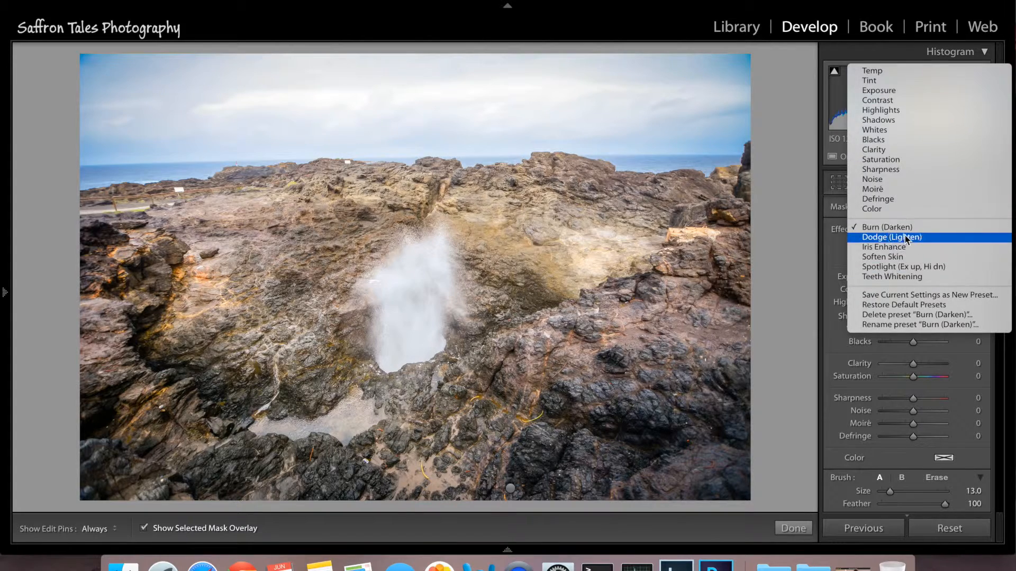
{"action": "left_click", "coordinate": [870, 241]}
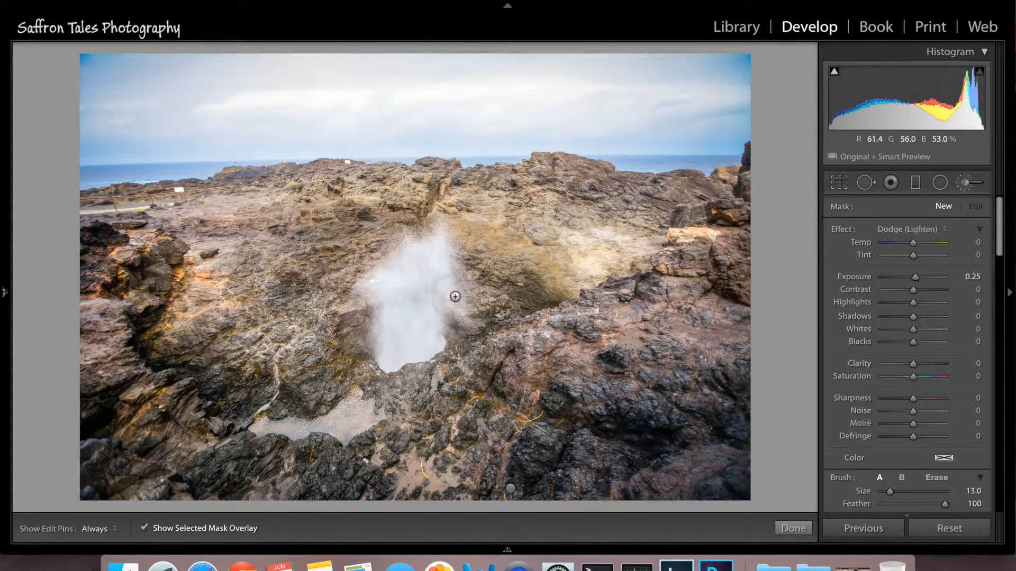
{"action": "mouse_move", "coordinate": [375, 290]}
{"action": "left_mouse_down"}
{"action": "mouse_move", "coordinate": [413, 249]}
{"action": "mouse_move", "coordinate": [443, 363]}
{"action": "mouse_move", "coordinate": [395, 420]}
{"action": "mouse_move", "coordinate": [421, 450]}
{"action": "mouse_move", "coordinate": [412, 465]}
{"action": "mouse_move", "coordinate": [455, 479]}
{"action": "mouse_move", "coordinate": [345, 443]}
{"action": "mouse_move", "coordinate": [268, 426]}
{"action": "left_mouse_up"}
{"action": "mouse_move", "coordinate": [397, 393]}
{"action": "left_mouse_down"}
{"action": "mouse_move", "coordinate": [545, 359]}
{"action": "mouse_move", "coordinate": [538, 326]}
{"action": "mouse_move", "coordinate": [577, 312]}
{"action": "mouse_move", "coordinate": [624, 265]}
{"action": "left_mouse_up"}
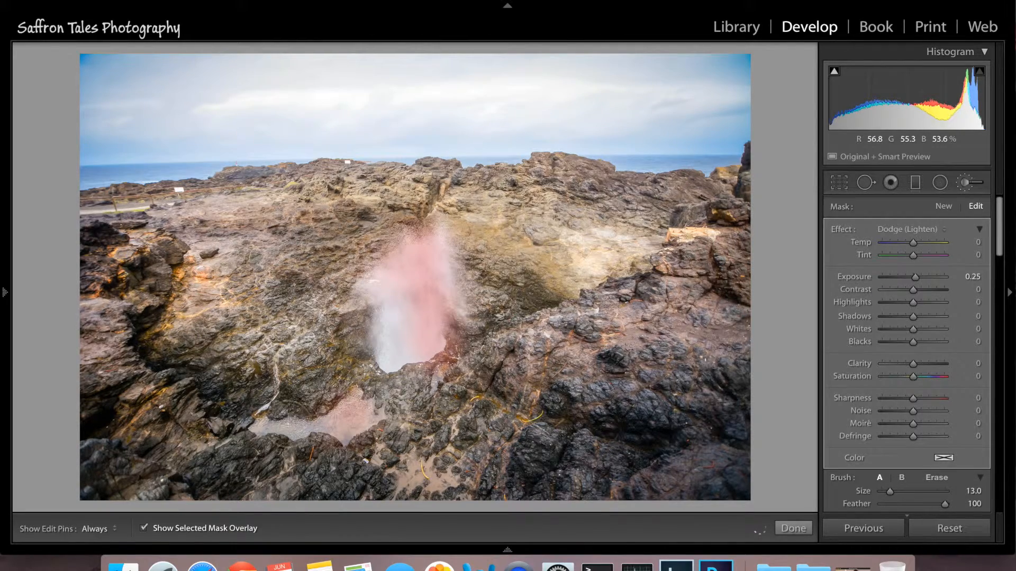
{"action": "key", "text": "h"}
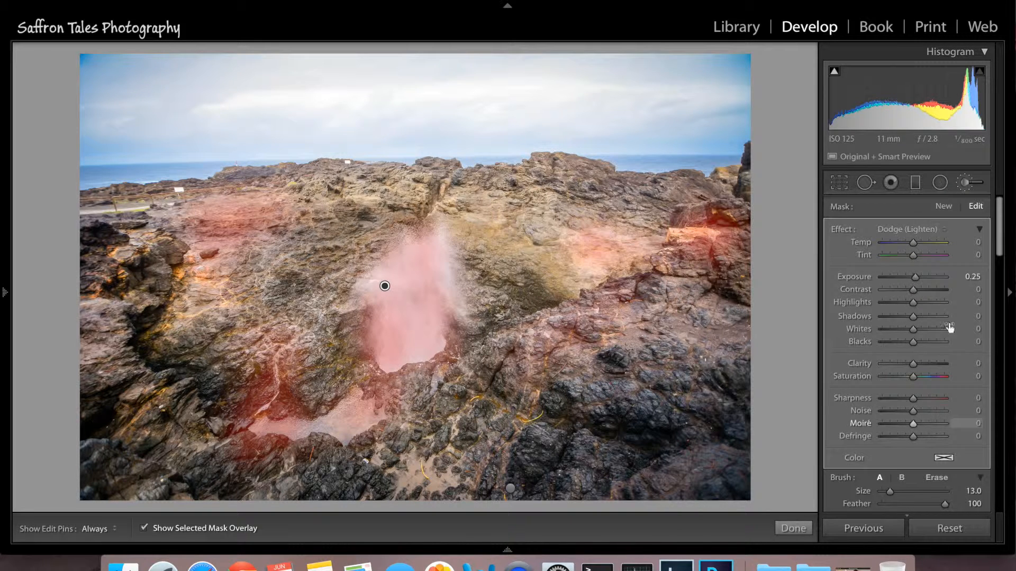
{"action": "left_click", "coordinate": [793, 529]}
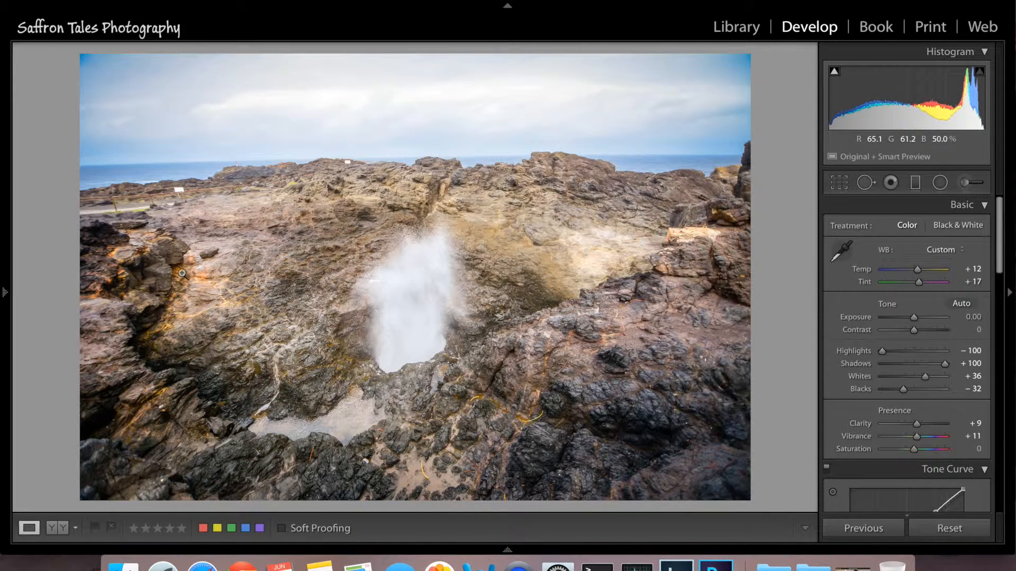
Compare the blowhole photo's Synchronize Settings history state with its latest brush stroke state, and put the history list away
{"action": "mouse_move", "coordinate": [2, 291]}
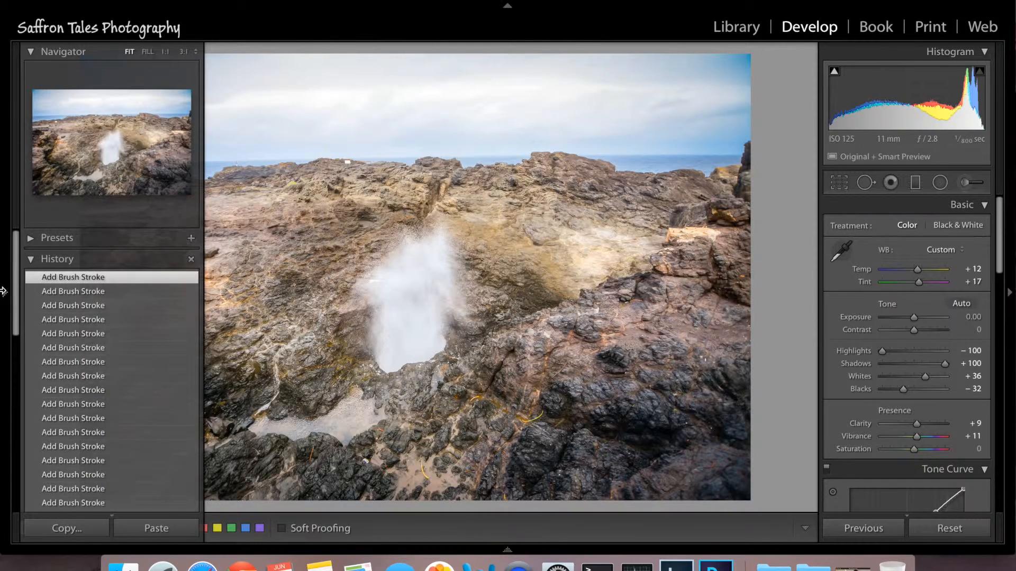
{"action": "left_click_drag", "start_coordinate": [18, 312], "coordinate": [47, 492]}
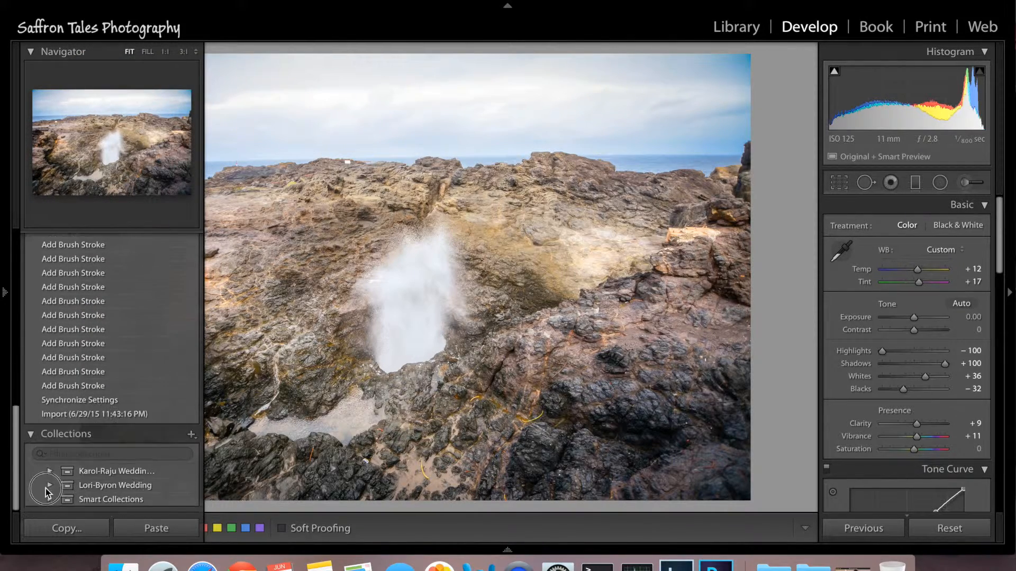
{"action": "left_click", "coordinate": [66, 401]}
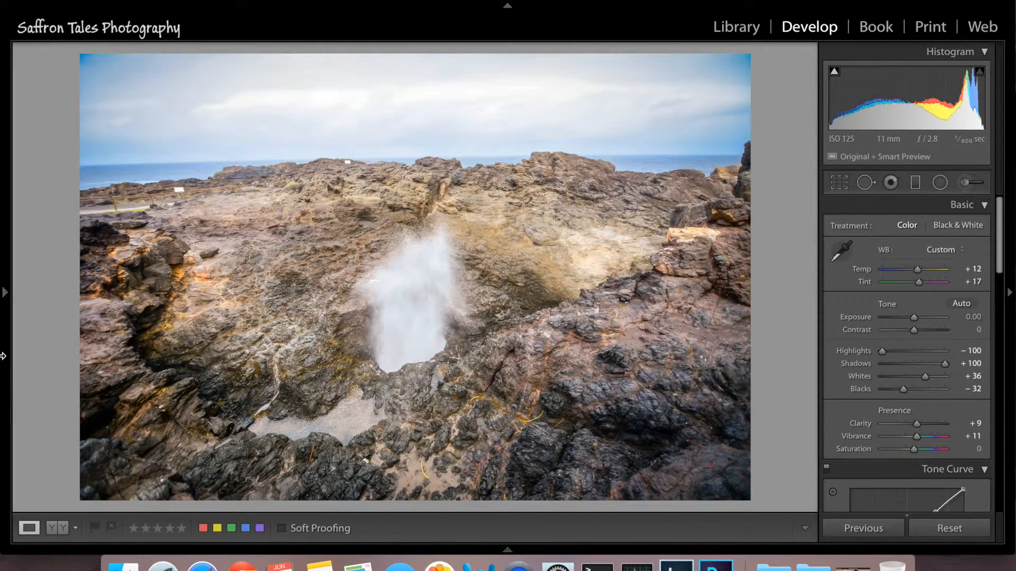
{"action": "mouse_move", "coordinate": [3, 307]}
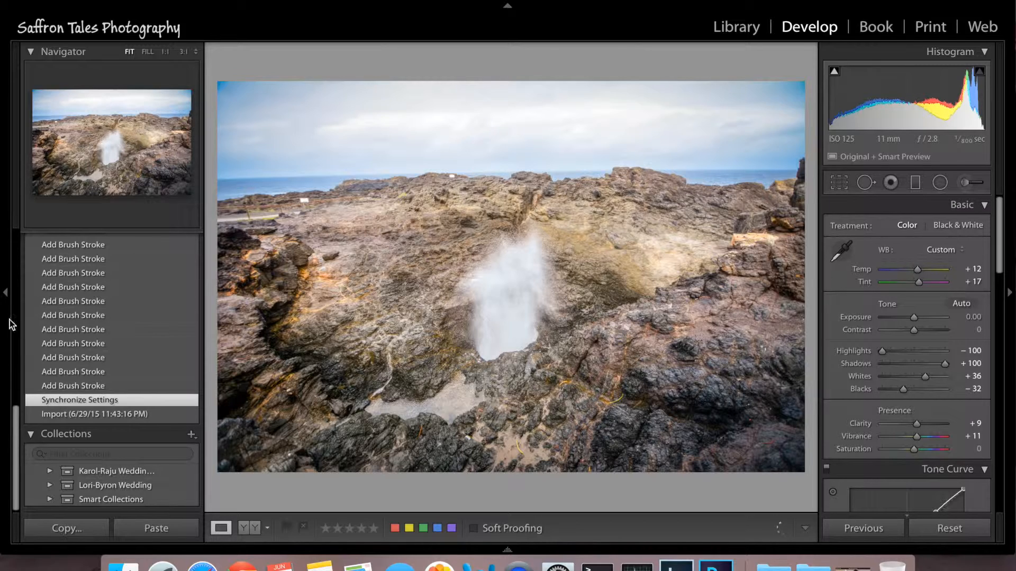
{"action": "left_click_drag", "start_coordinate": [16, 442], "coordinate": [17, 252]}
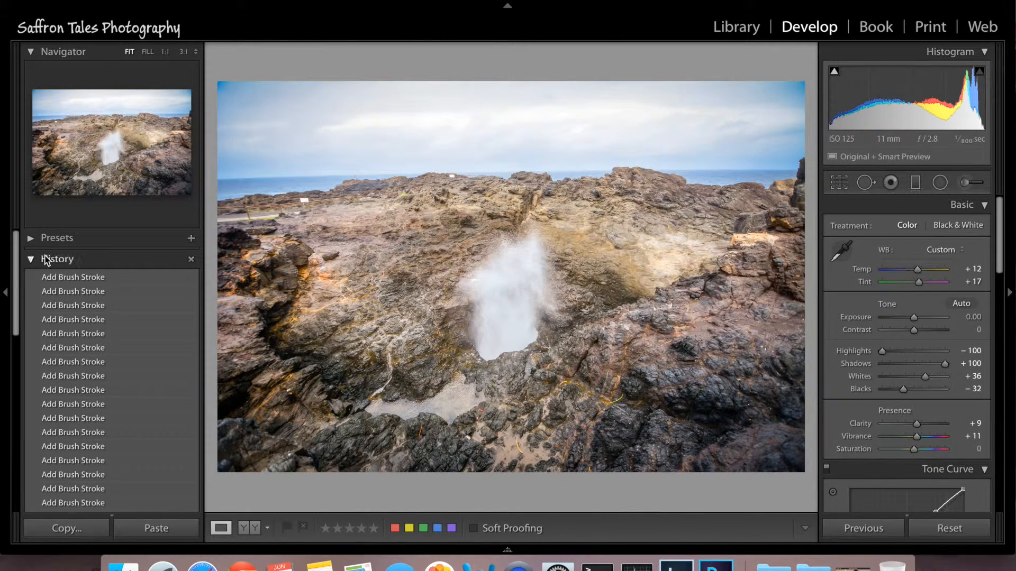
{"action": "left_click", "coordinate": [81, 280]}
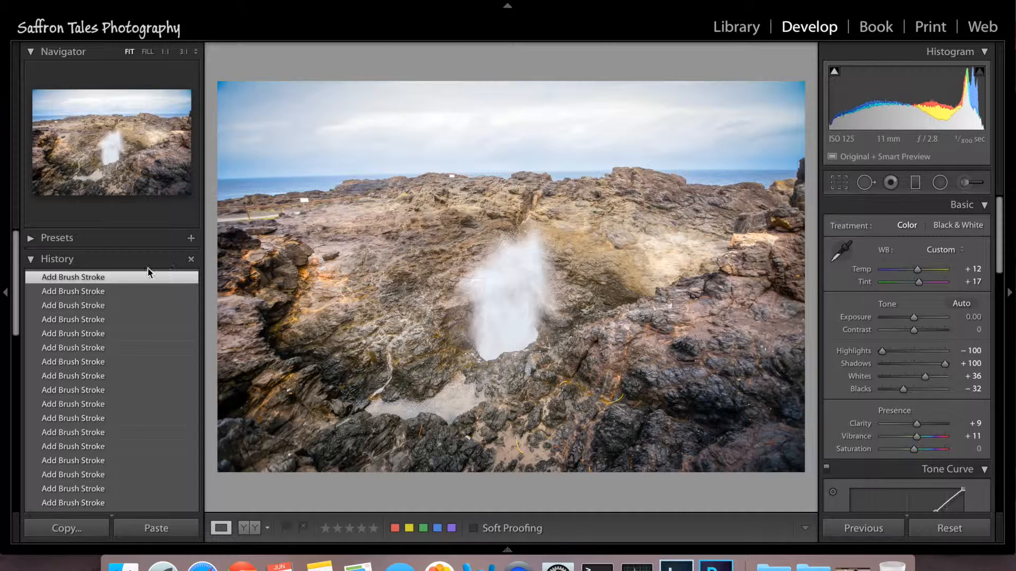
{"action": "left_click", "coordinate": [60, 259]}
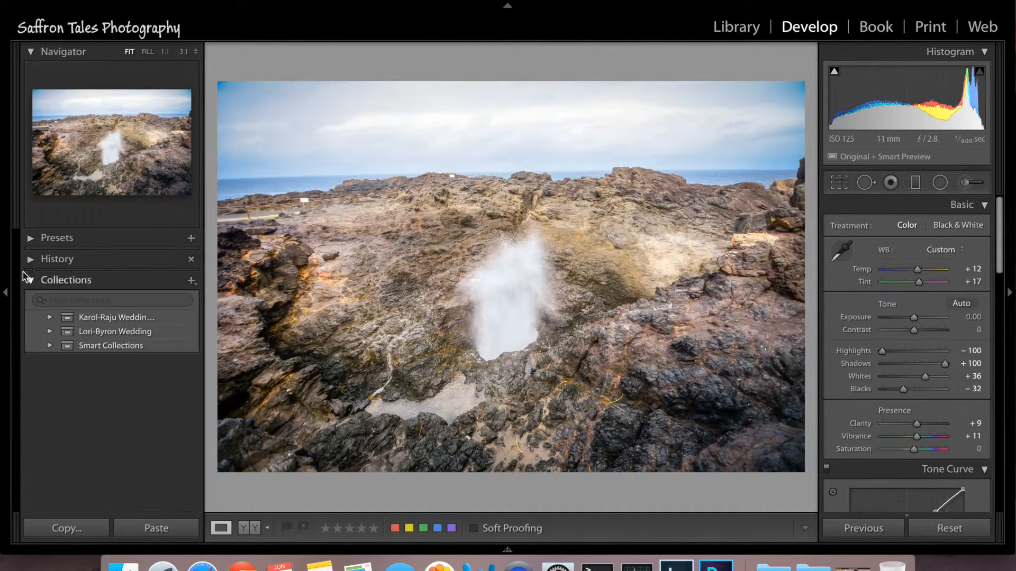
{"action": "left_click", "coordinate": [6, 280]}
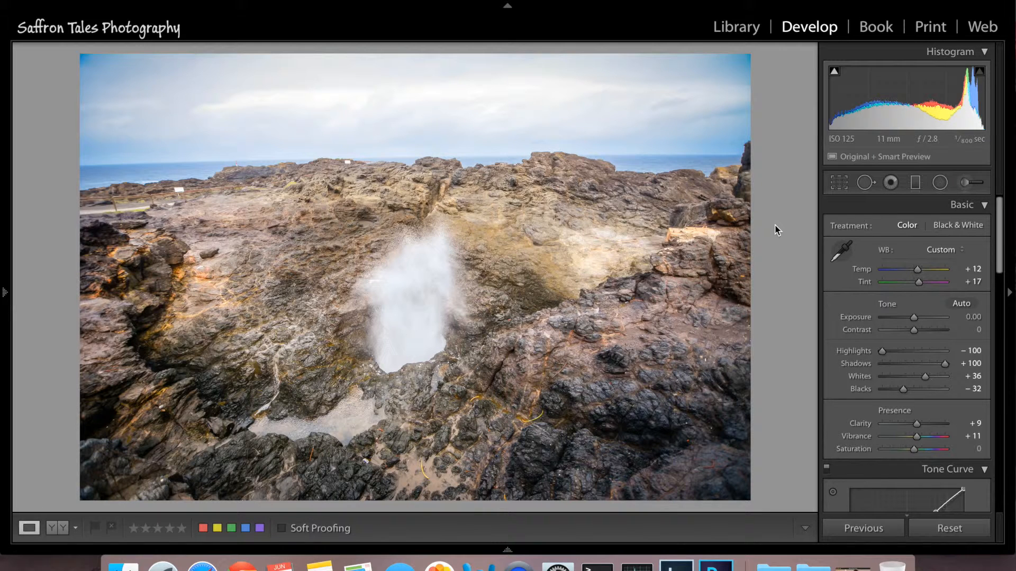
{"action": "left_click", "coordinate": [839, 185]}
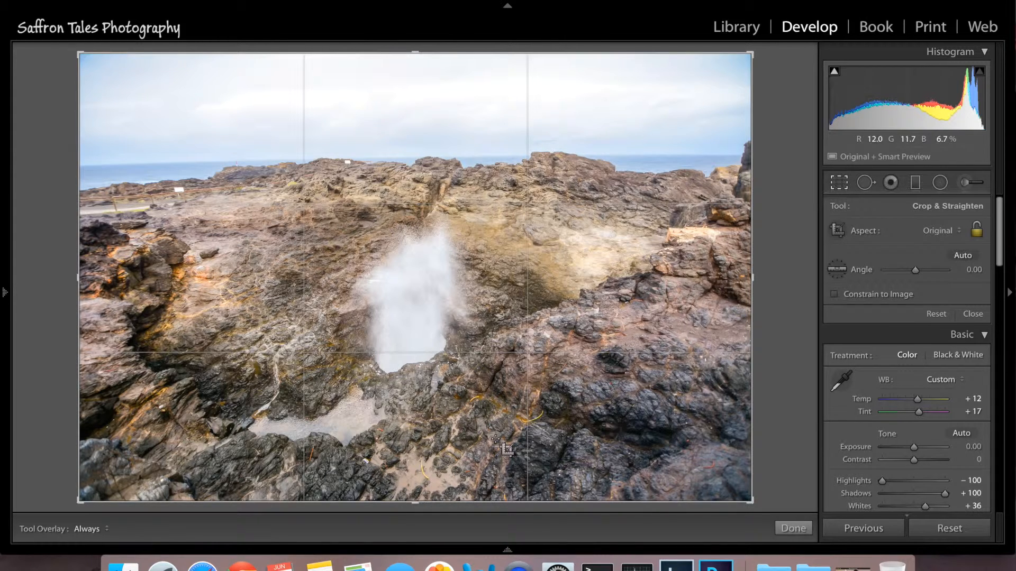
{"action": "left_click", "coordinate": [977, 236]}
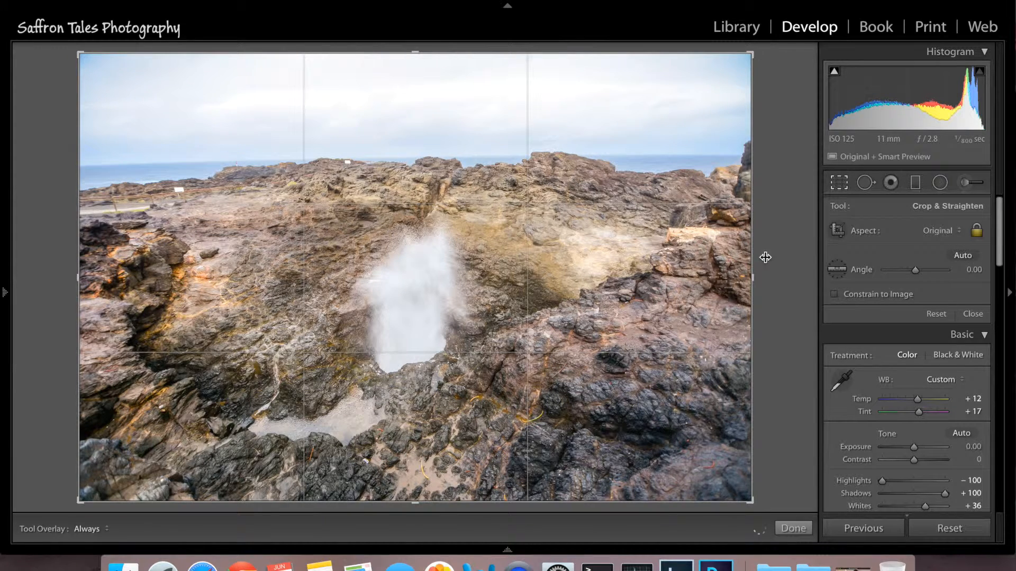
{"action": "left_click", "coordinate": [841, 274]}
{"action": "mouse_move", "coordinate": [756, 202]}
{"action": "left_mouse_down"}
{"action": "mouse_move", "coordinate": [763, 228]}
{"action": "mouse_move", "coordinate": [762, 209]}
{"action": "left_mouse_up"}
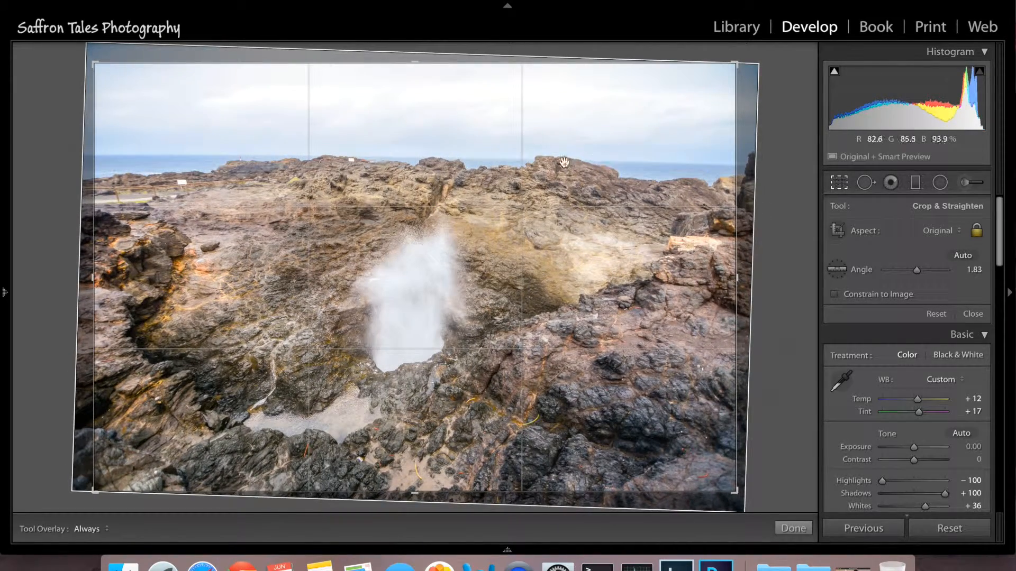
{"action": "key", "text": "Return"}
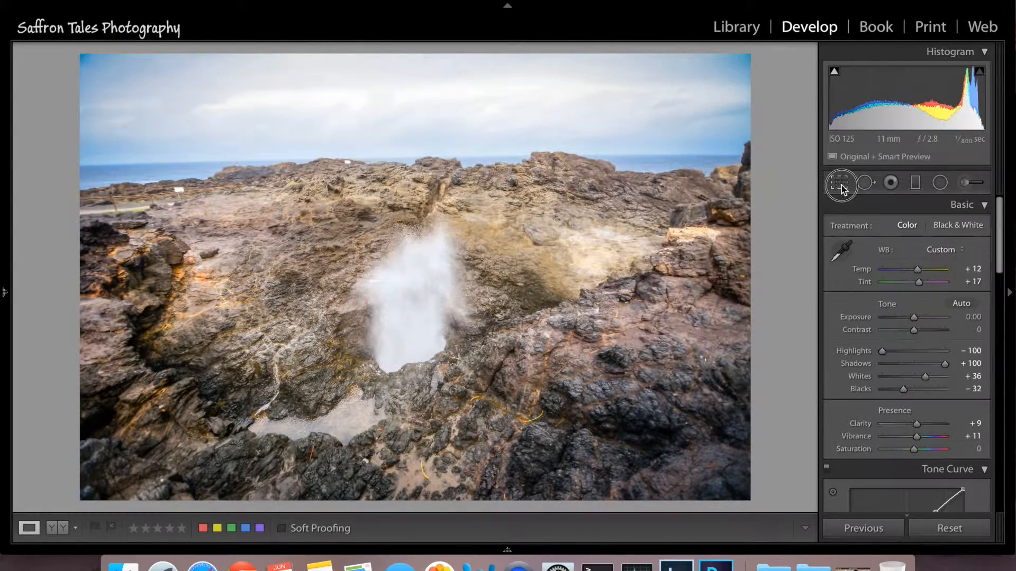
Straighten the blowhole photo along the sea horizon to an angle of 0.80 and apply the crop
{"action": "left_click", "coordinate": [840, 184]}
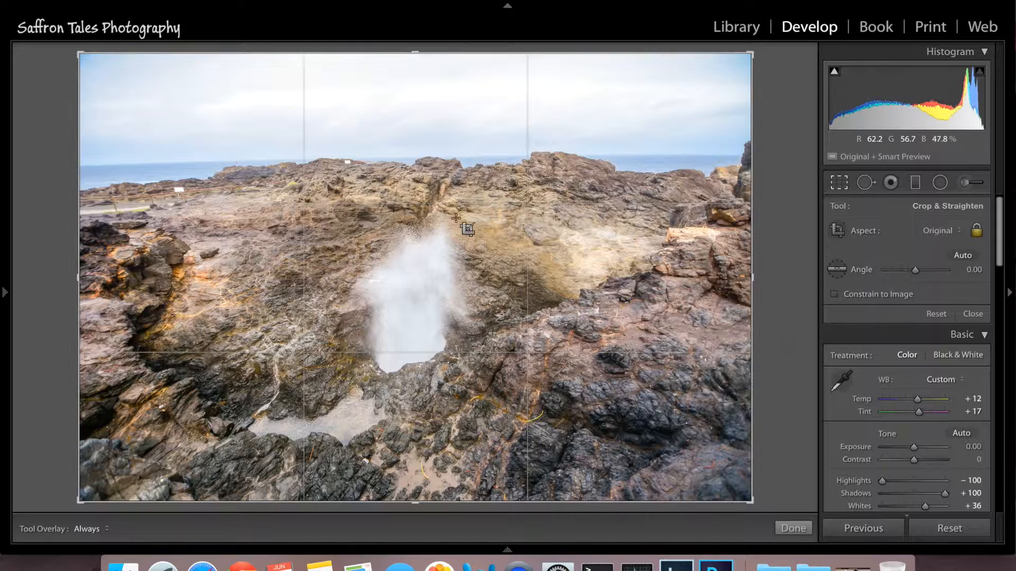
{"action": "left_click", "coordinate": [839, 277]}
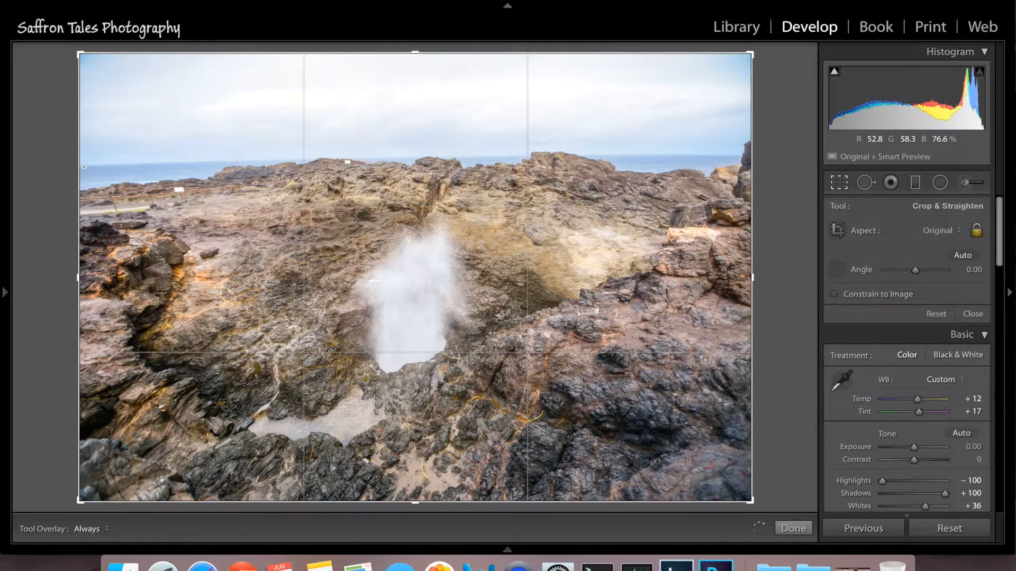
{"action": "mouse_move", "coordinate": [85, 167]}
{"action": "left_mouse_down"}
{"action": "mouse_move", "coordinate": [814, 140]}
{"action": "mouse_move", "coordinate": [809, 154]}
{"action": "mouse_move", "coordinate": [728, 154]}
{"action": "left_mouse_up"}
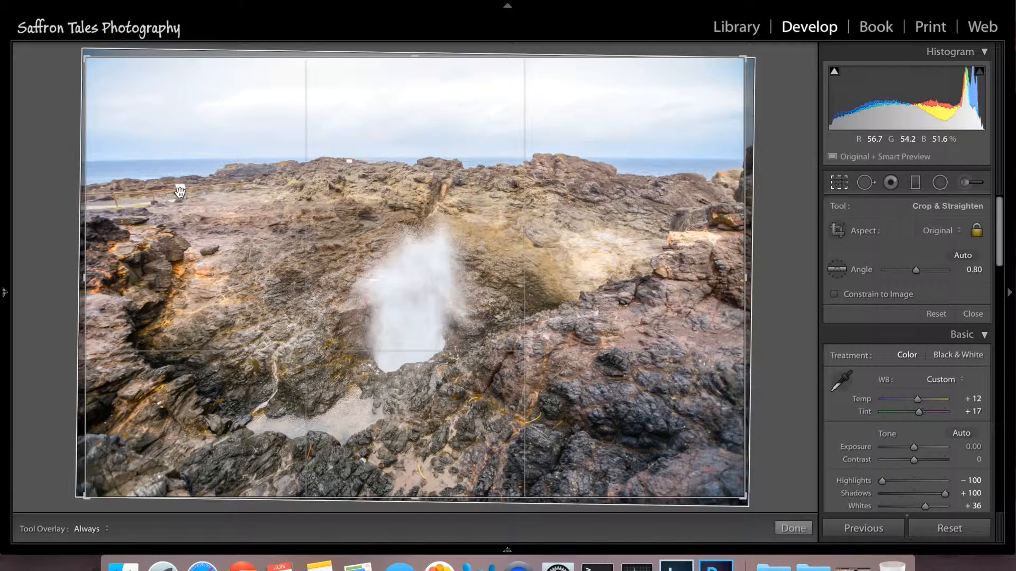
{"action": "left_click", "coordinate": [792, 528]}
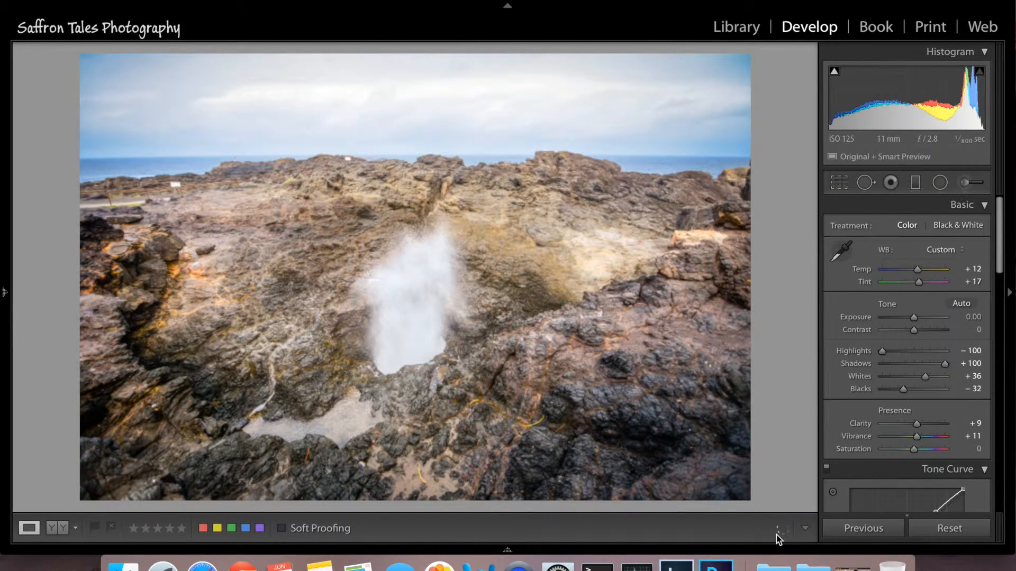
Bring up the blowhole photo's Effects settings for post-crop vignetting, grain and dehaze
{"action": "left_click_drag", "start_coordinate": [996, 241], "coordinate": [989, 466]}
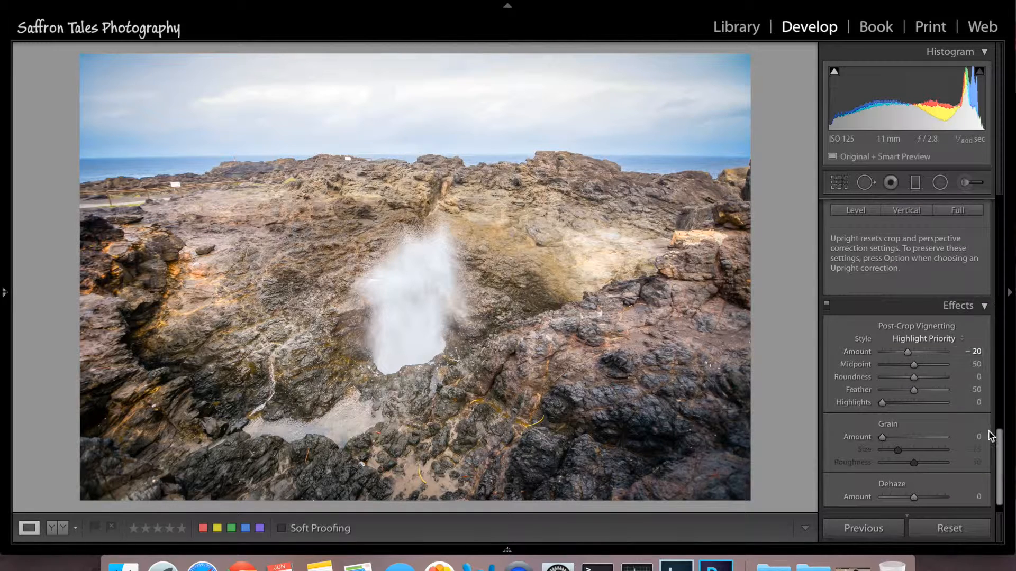
{"action": "left_click_drag", "start_coordinate": [1000, 469], "coordinate": [992, 496]}
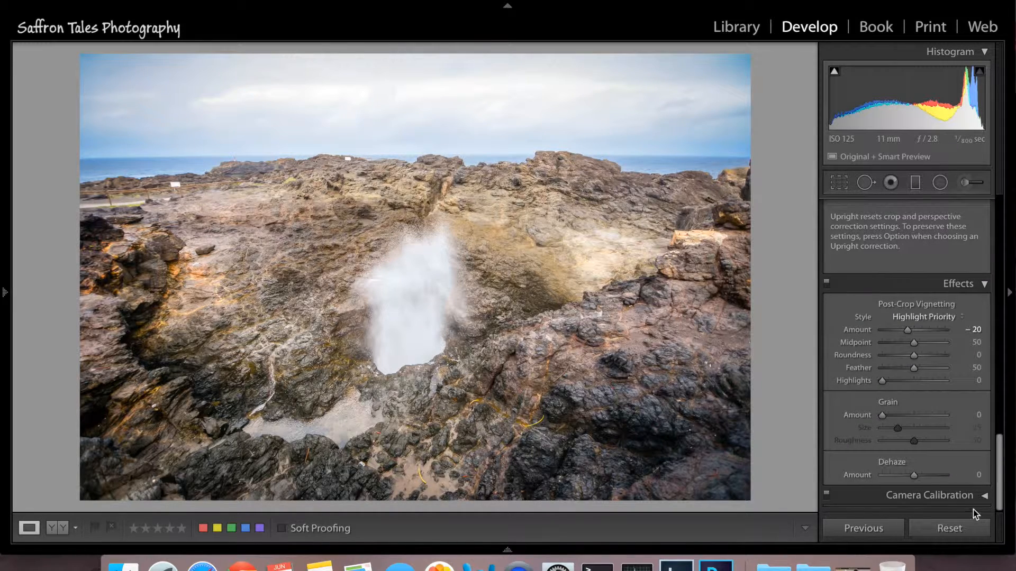